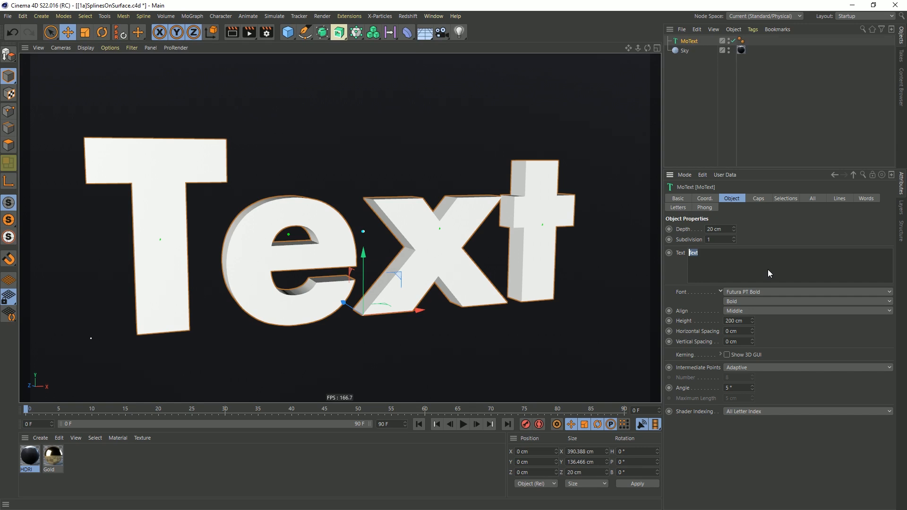
# - Replace the MoText object's text with "&"
pyautogui.write('&')
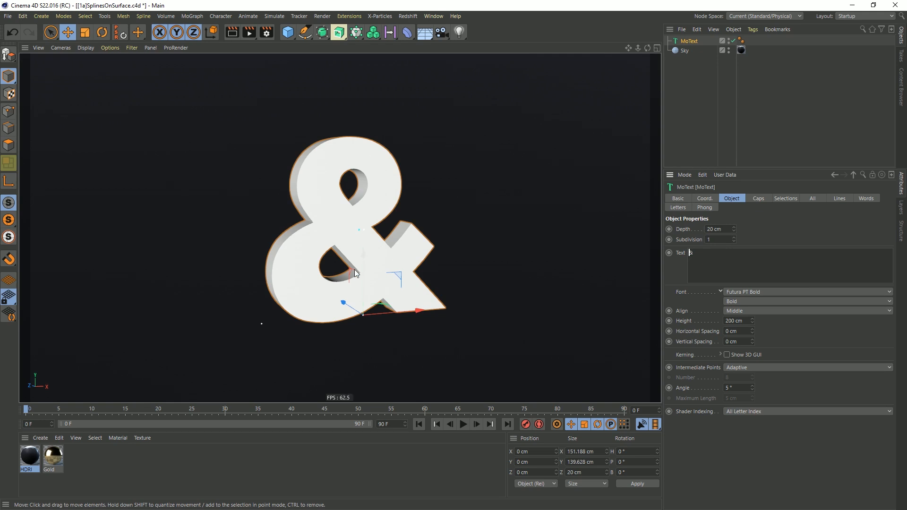
pyautogui.keyDown('alt'); pyautogui.moveTo(364, 223); pyautogui.dragTo(381, 237); pyautogui.keyUp('alt')
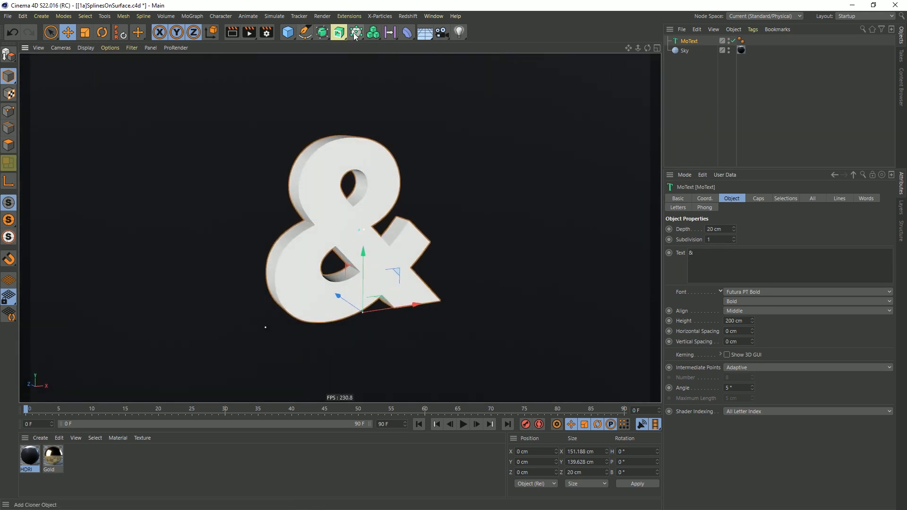
# - Add a Volume Builder and a Volume Mesher, nesting the MoText in the builder and the builder in the mesher
pyautogui.click(372, 34)
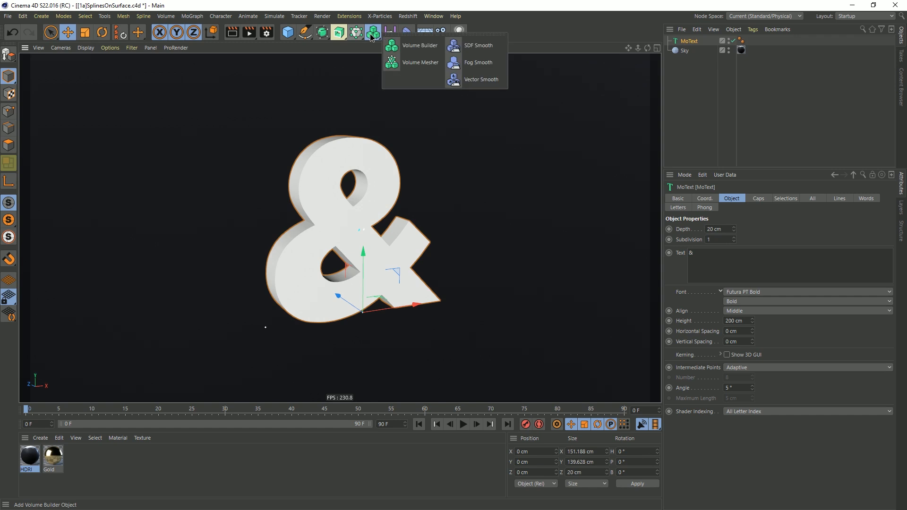
pyautogui.click(419, 48)
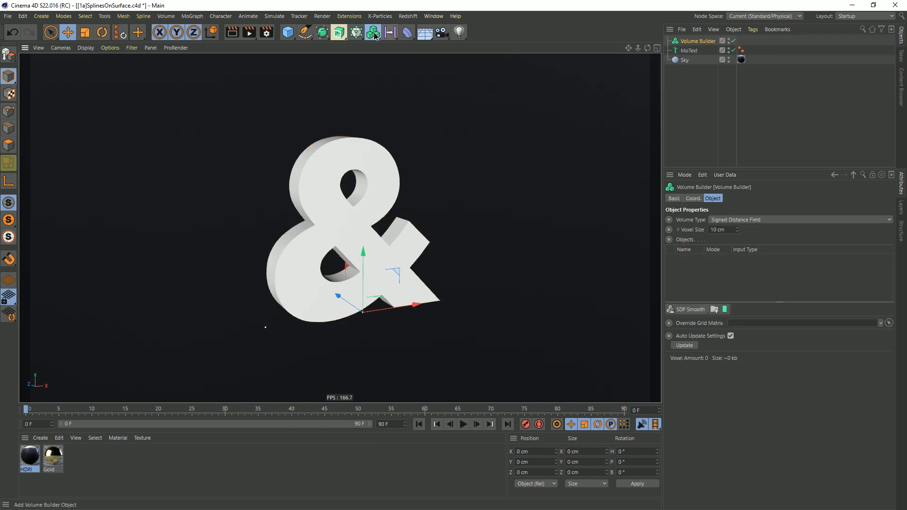
pyautogui.click(372, 33)
pyautogui.click(416, 63)
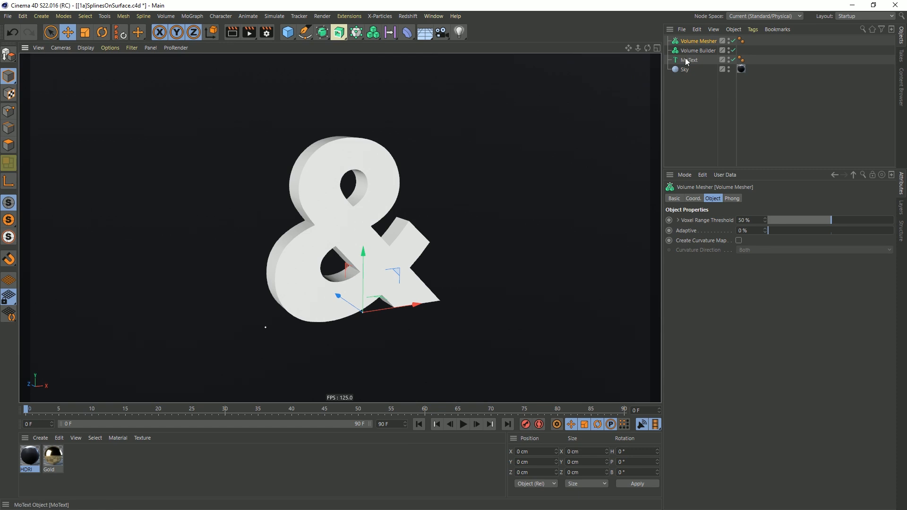
pyautogui.moveTo(690, 59); pyautogui.dragTo(714, 41)
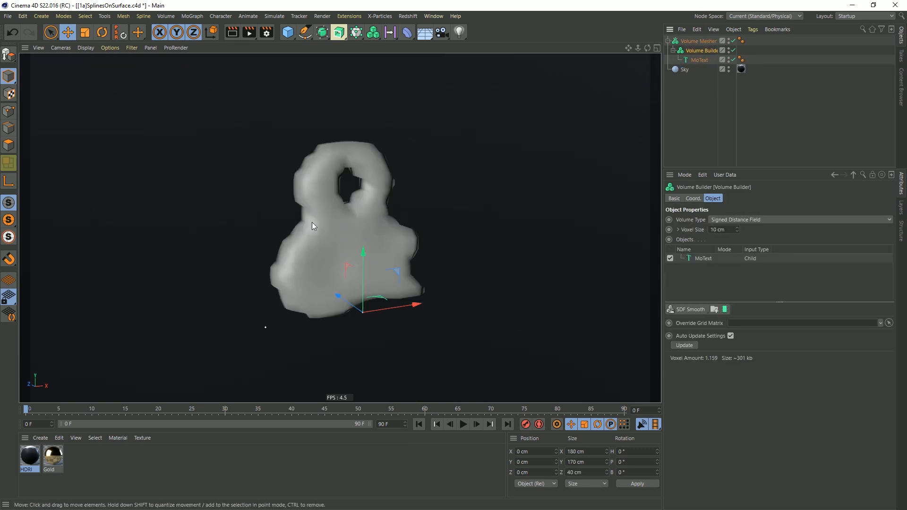
# - Switch the viewport to Gouraud shading with lines and inspect the Volume Mesher's polygon mesh
pyautogui.press('n')
pyautogui.press('b')
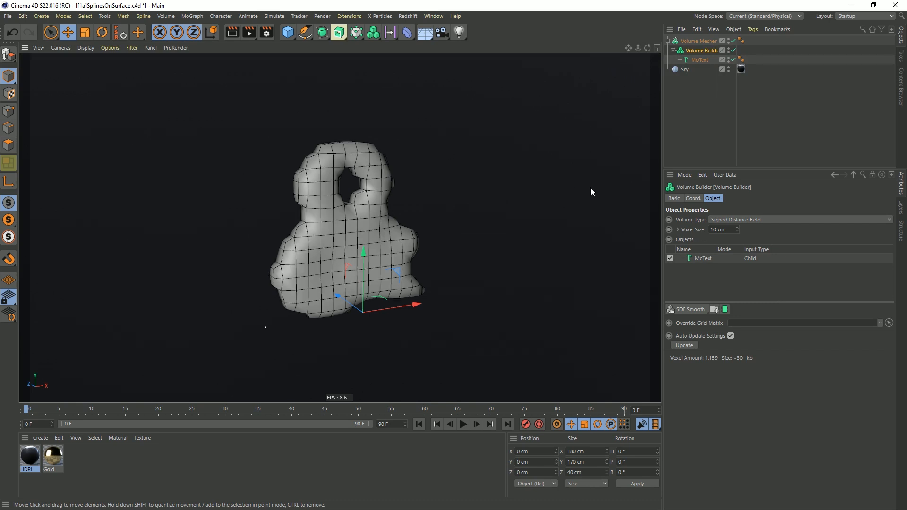
pyautogui.click(699, 42)
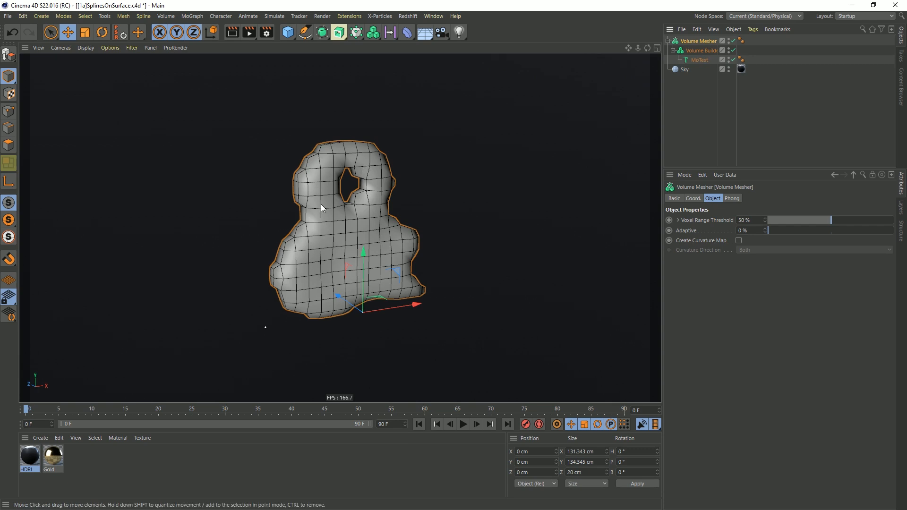
pyautogui.keyDown('alt'); pyautogui.moveTo(333, 142); pyautogui.dragTo(341, 226); pyautogui.keyUp('alt')
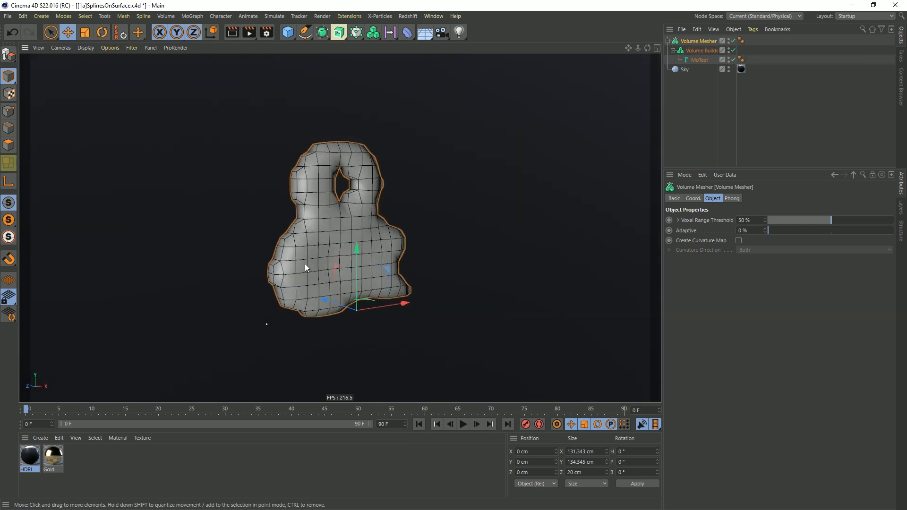
# - Set the Volume Builder's voxel size to 2 cm for a finer ampersand mesh
pyautogui.click(704, 50)
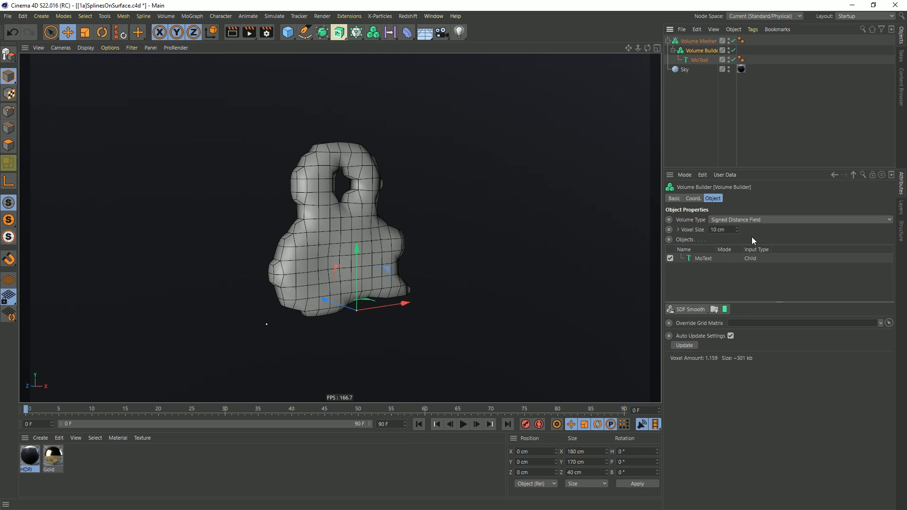
pyautogui.click(723, 229)
pyautogui.write('1')
pyautogui.press('Return')
pyautogui.click(721, 230)
pyautogui.write('2')
pyautogui.press('Return')
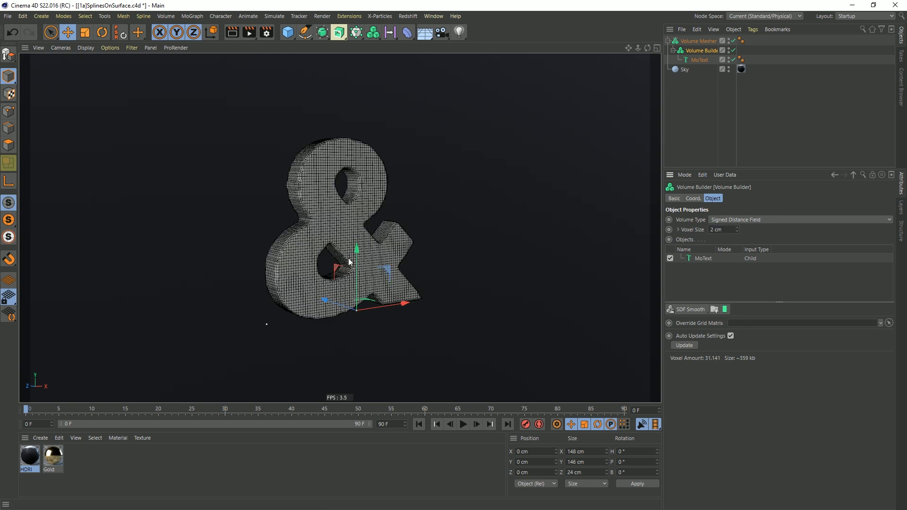
pyautogui.keyDown('alt'); pyautogui.moveTo(419, 228); pyautogui.dragTo(313, 156); pyautogui.keyUp('alt')
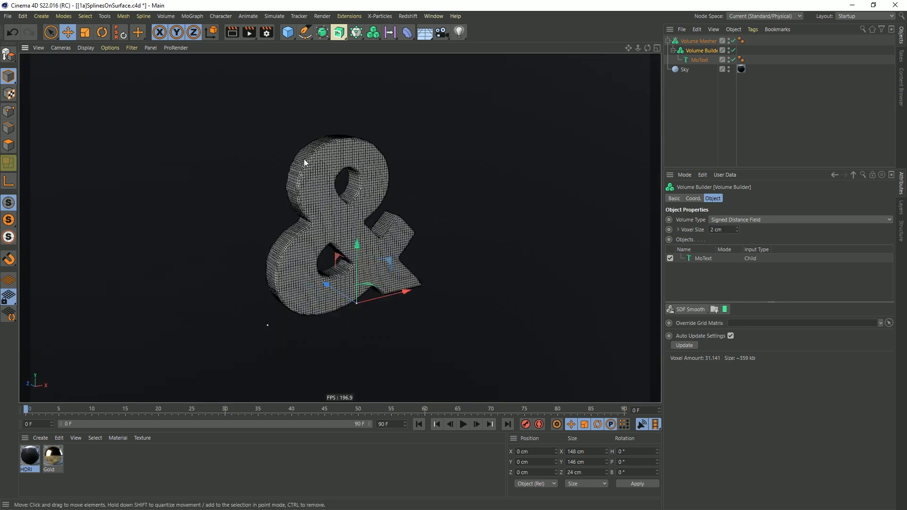
pyautogui.scroll(5, 375, 204)
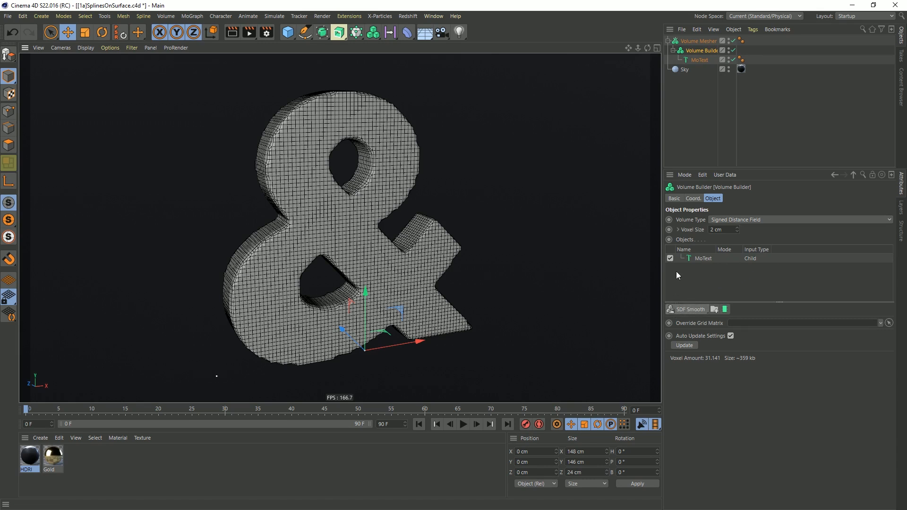
# - Add an SDF Smooth filter to the Volume Builder with its strength at 54%
pyautogui.click(680, 310)
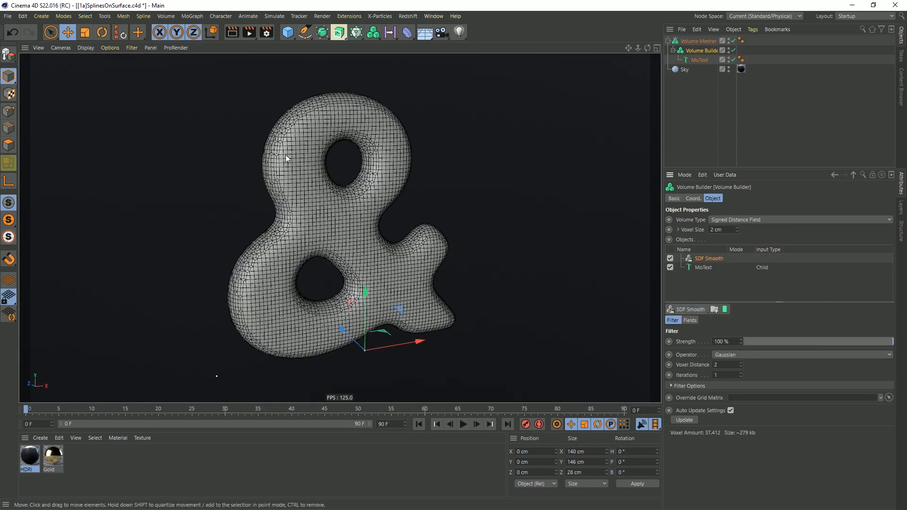
pyautogui.moveTo(866, 342); pyautogui.dragTo(834, 349)
pyautogui.keyDown('alt'); pyautogui.moveTo(308, 149); pyautogui.dragTo(302, 215); pyautogui.keyUp('alt')
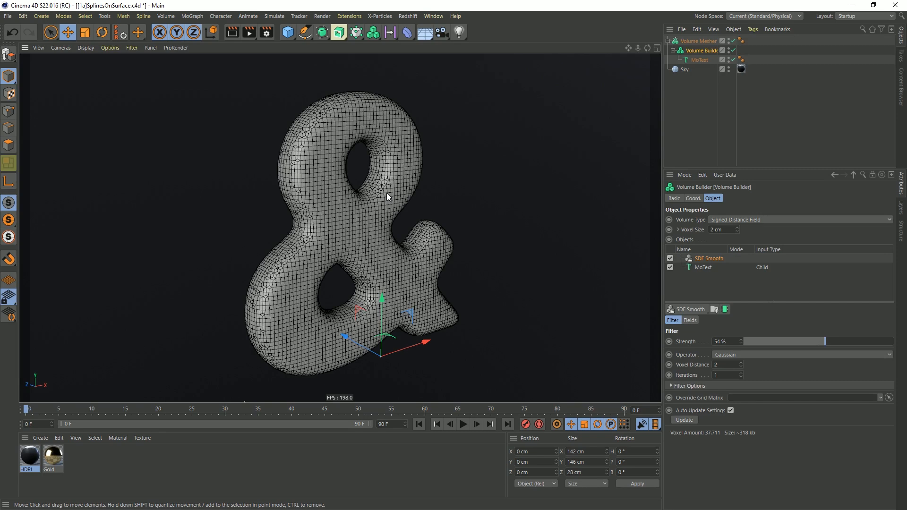
pyautogui.keyDown('alt'); pyautogui.moveTo(367, 117); pyautogui.dragTo(350, 111); pyautogui.keyUp('alt')
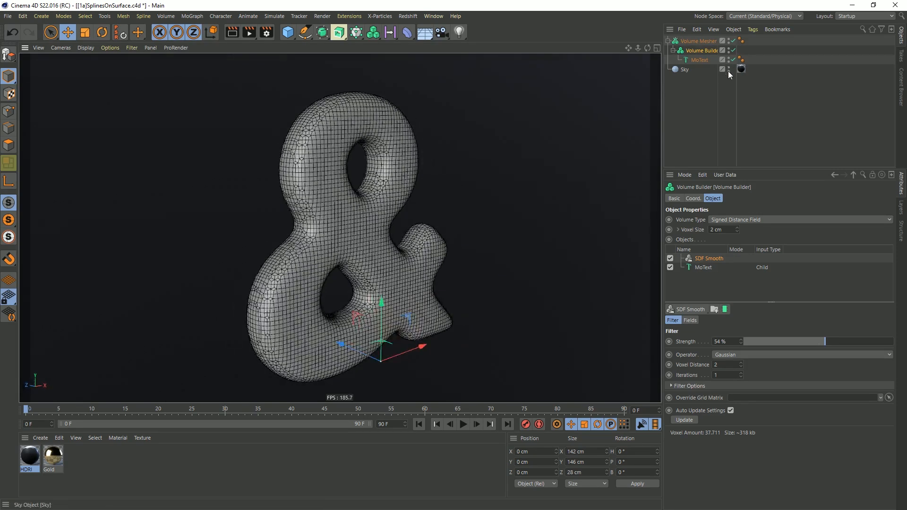
# - Widen the object name column and rename the Volume Mesher to "Volume Mesher Deform"
pyautogui.moveTo(719, 70); pyautogui.dragTo(748, 70)
pyautogui.doubleClick(709, 41)
pyautogui.click(726, 44)
pyautogui.write('Derf')
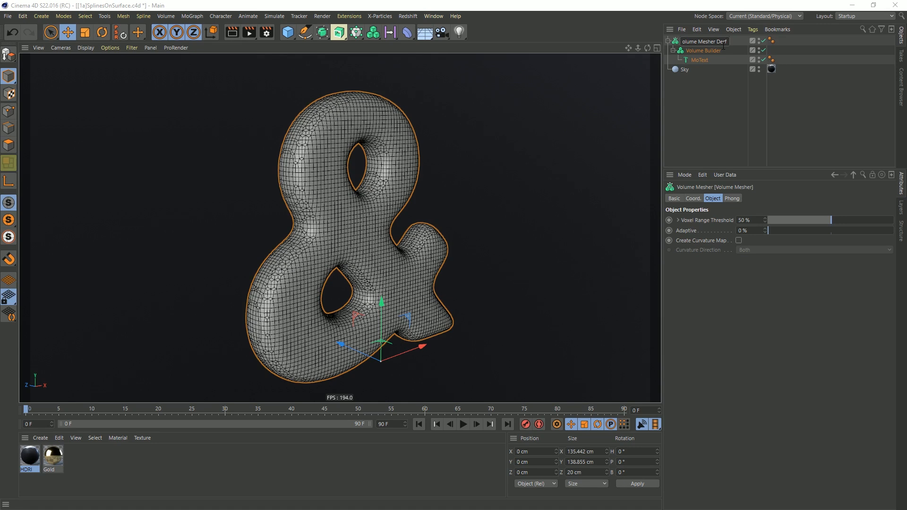
pyautogui.press('BackSpace')
pyautogui.press('BackSpace')
pyautogui.write('form')
pyautogui.press('Return')
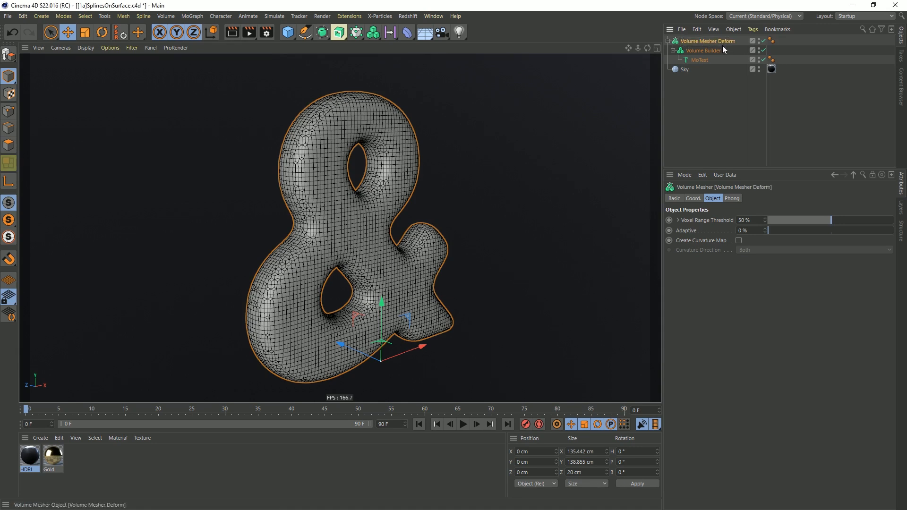
# - Duplicate the Volume Mesher Deform hierarchy and rename the copy "Volume Mesher Dynamic"
pyautogui.hotkey('ctrl', 'v')
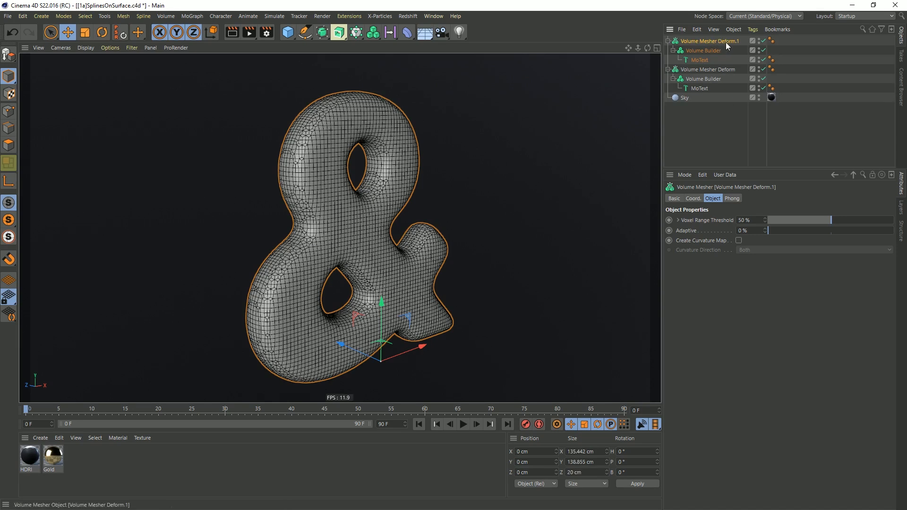
pyautogui.doubleClick(725, 42)
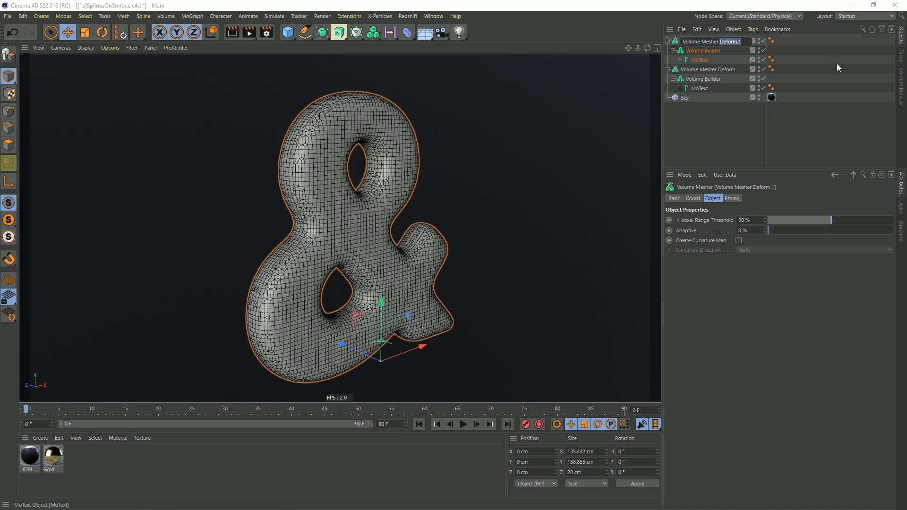
pyautogui.write('Dynamic')
pyautogui.press('Return')
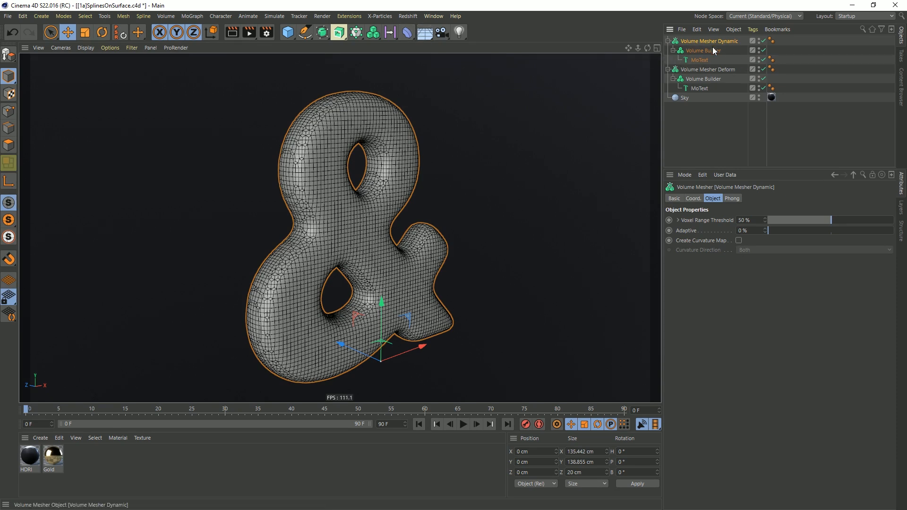
# - Apply the Gold material to the Volume Mesher Deform object
pyautogui.moveTo(53, 456); pyautogui.dragTo(711, 67)
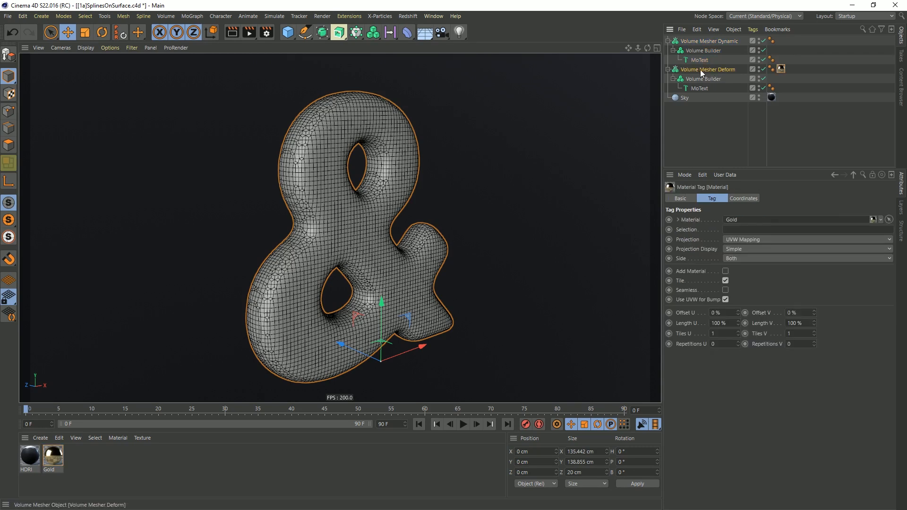
pyautogui.click(703, 70)
# - Set the voxel size of the Volume Builder under Volume Mesher Dynamic to 5 cm
pyautogui.click(722, 41)
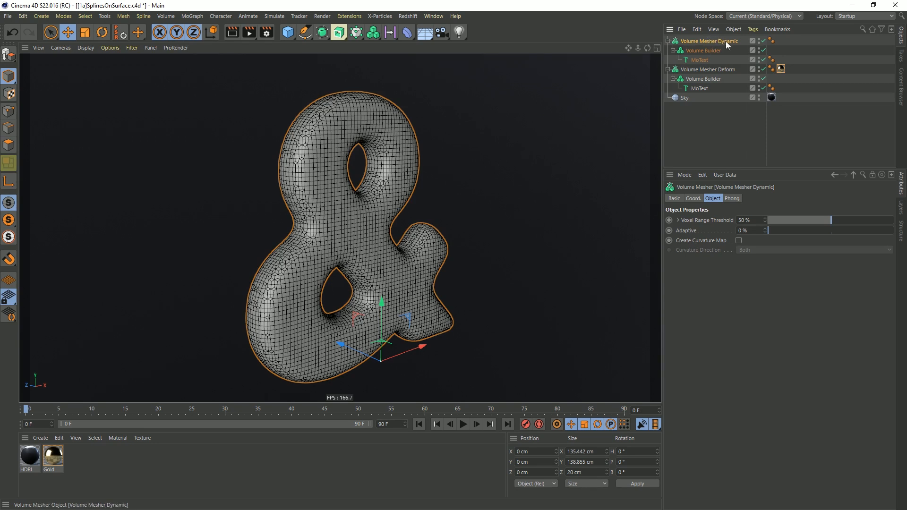
pyautogui.click(704, 50)
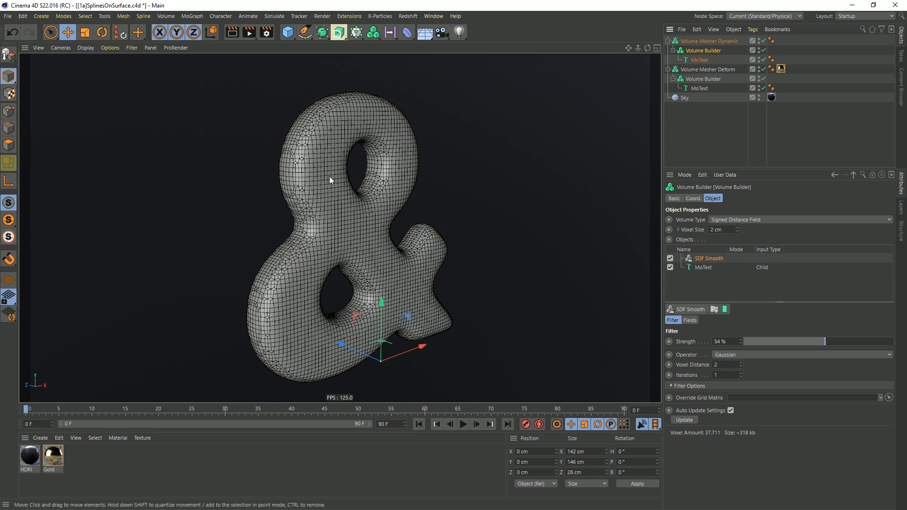
pyautogui.click(734, 231)
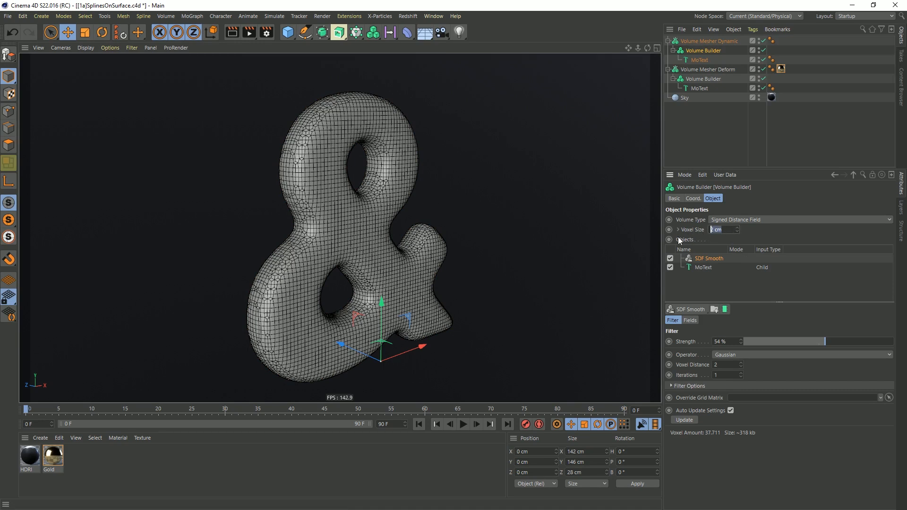
pyautogui.write('5')
pyautogui.press('Return')
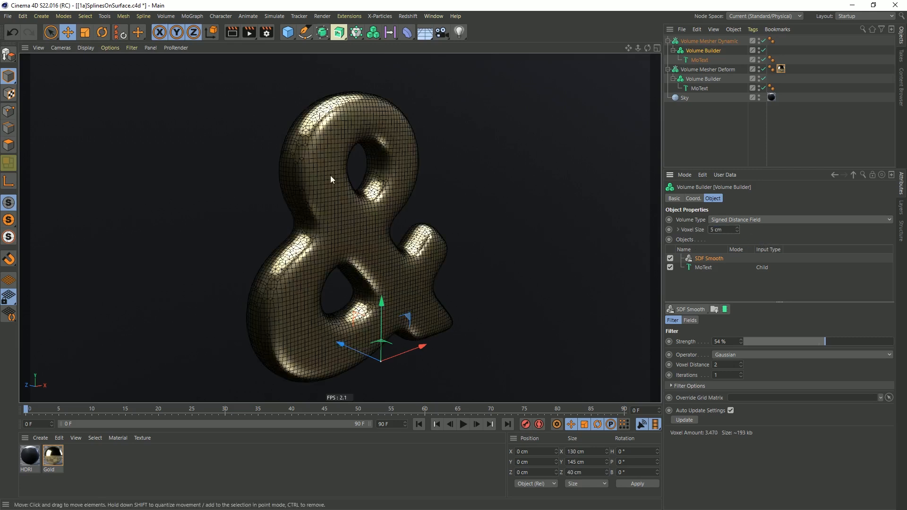
# - Reduce the dynamic mesh's SDF Smooth strength to 4% to match the deform mesh's shape, leaving Volume Mesher Deform hidden in the viewport
pyautogui.click(760, 70)
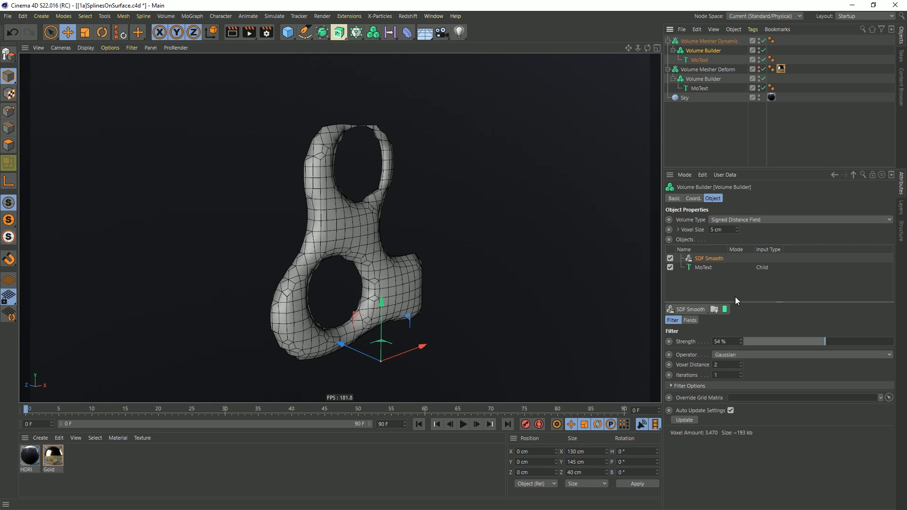
pyautogui.moveTo(809, 337); pyautogui.dragTo(753, 345)
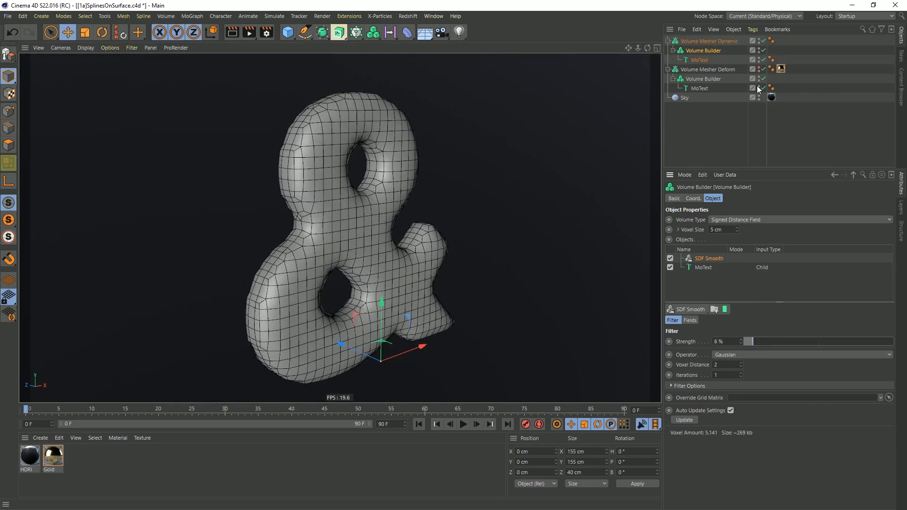
pyautogui.click(759, 68)
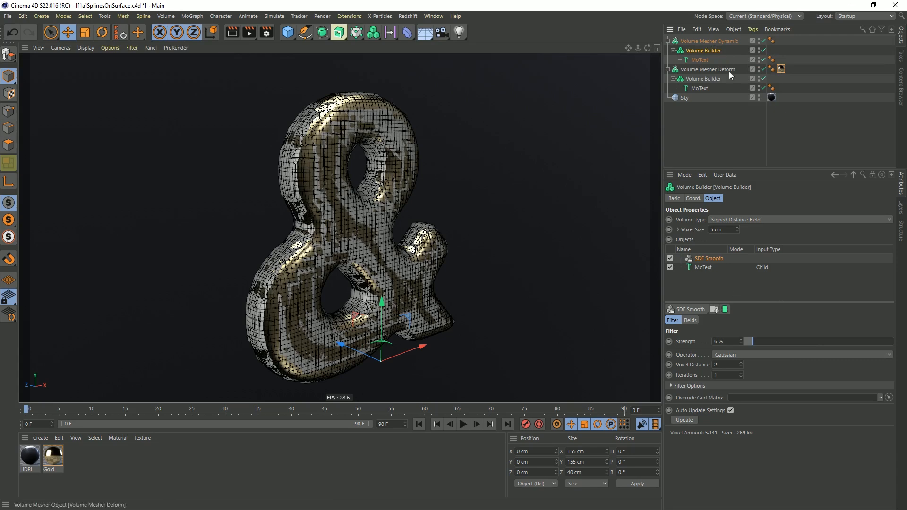
pyautogui.moveTo(750, 344)
pyautogui.mouseDown()
pyautogui.moveTo(737, 344)
pyautogui.moveTo(751, 348)
pyautogui.mouseUp()
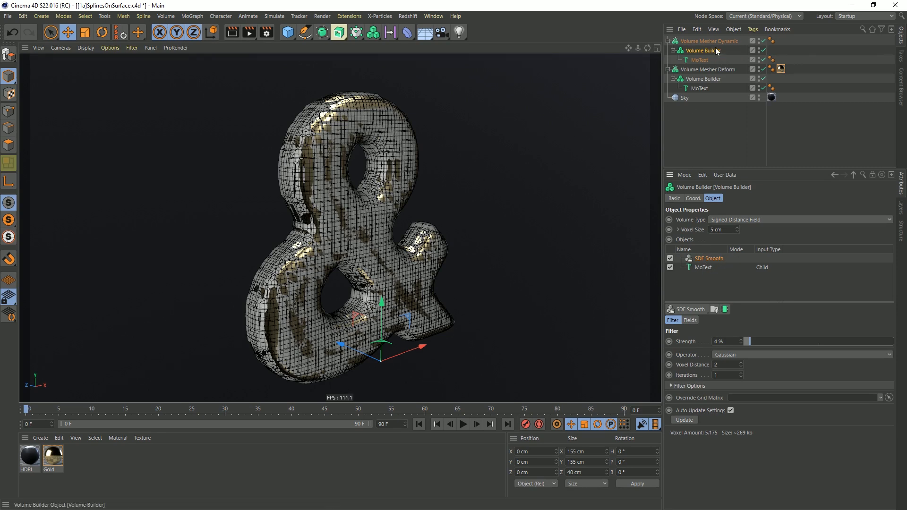
pyautogui.doubleClick(759, 68)
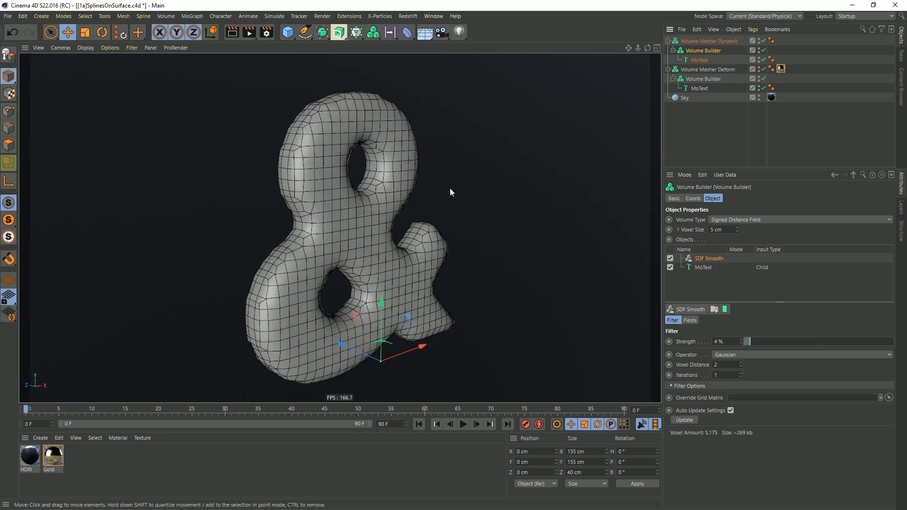
# - Try 100% adaptive reduction on the Volume Mesher Dynamic, then lower it to 61.6%
pyautogui.click(715, 40)
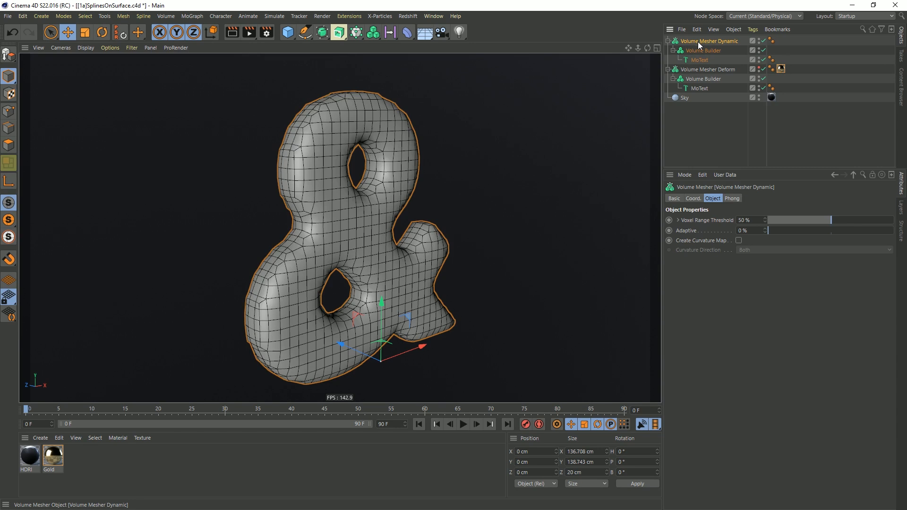
pyautogui.moveTo(771, 231); pyautogui.dragTo(893, 232)
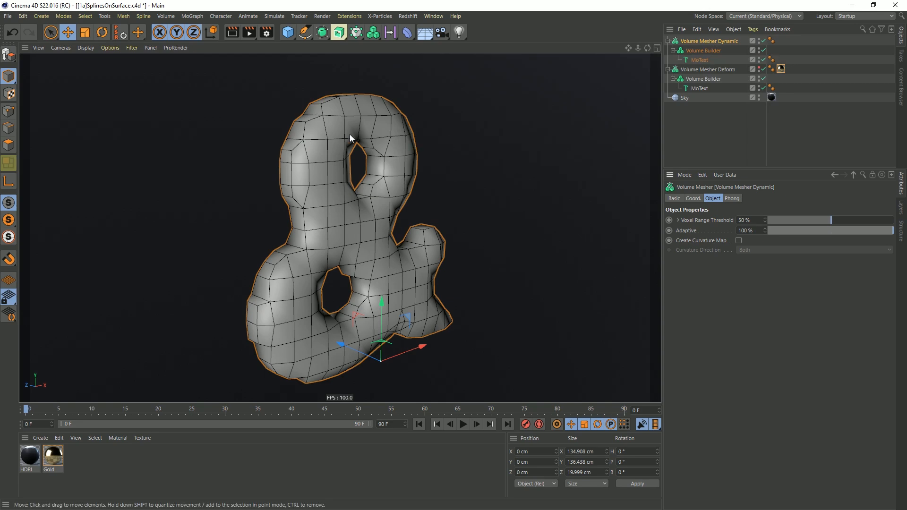
pyautogui.keyDown('alt'); pyautogui.moveTo(362, 201); pyautogui.dragTo(448, 245); pyautogui.keyUp('alt')
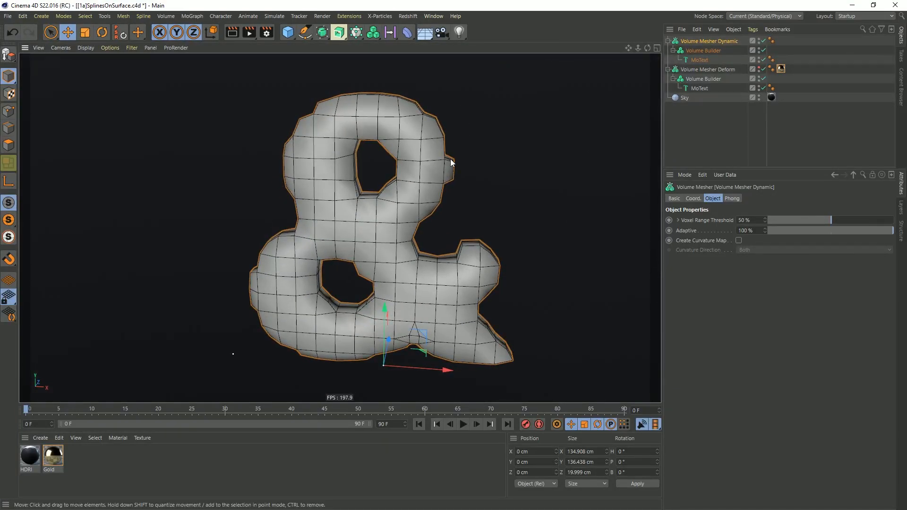
pyautogui.keyDown('alt'); pyautogui.moveTo(448, 181); pyautogui.dragTo(412, 184); pyautogui.keyUp('alt')
pyautogui.moveTo(891, 231); pyautogui.dragTo(872, 233)
pyautogui.moveTo(868, 234); pyautogui.dragTo(847, 237)
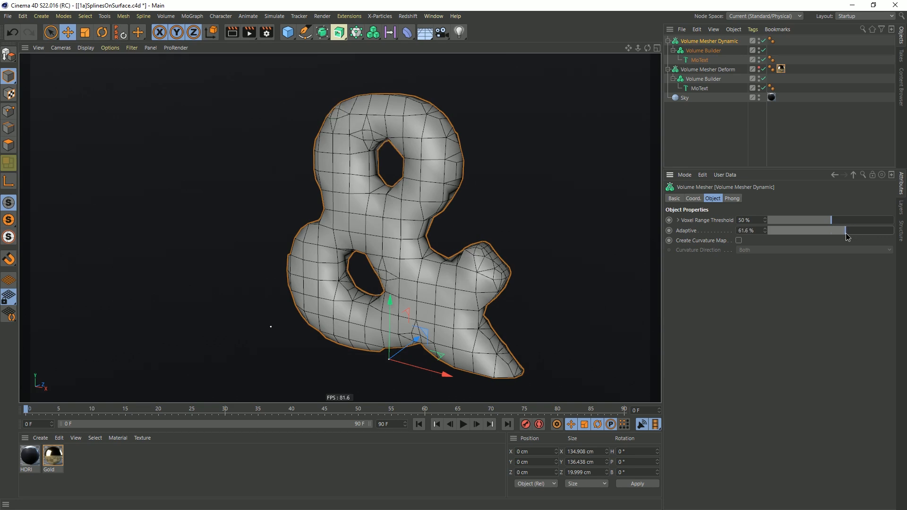
# - Try voxel sizes of 4 cm and 2 cm on the dynamic mesh's Volume Builder, then set the size to 3 cm
pyautogui.keyDown('alt'); pyautogui.moveTo(466, 206); pyautogui.dragTo(487, 190); pyautogui.keyUp('alt')
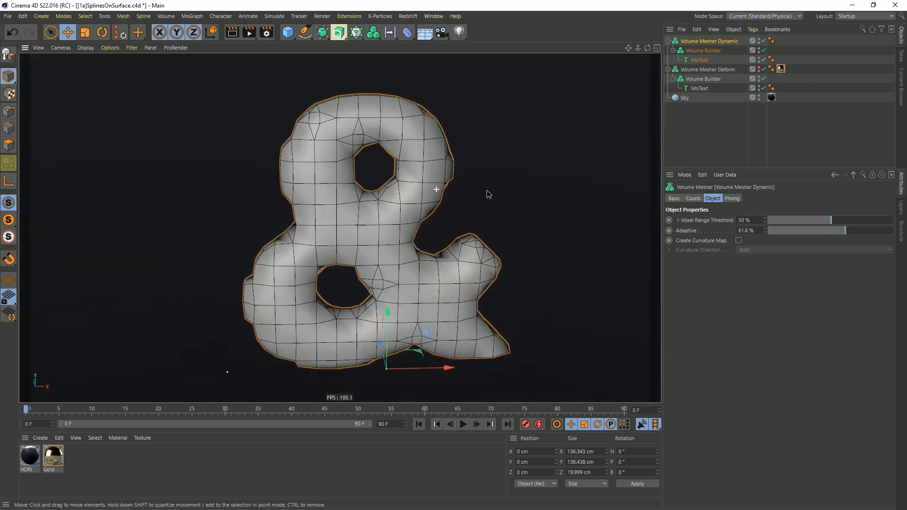
pyautogui.moveTo(373, 212)
pyautogui.keyDown('alt'); pyautogui.mouseDown()
pyautogui.moveTo(437, 201)
pyautogui.moveTo(378, 208)
pyautogui.mouseUp(); pyautogui.keyUp('alt')
pyautogui.click(704, 50)
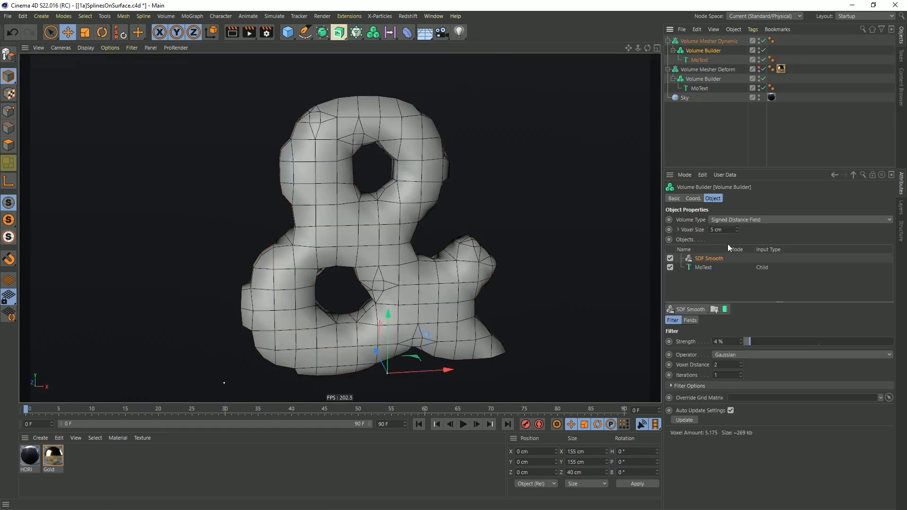
pyautogui.doubleClick(729, 230)
pyautogui.write('4')
pyautogui.press('Return')
pyautogui.doubleClick(729, 230)
pyautogui.write('2')
pyautogui.press('Return')
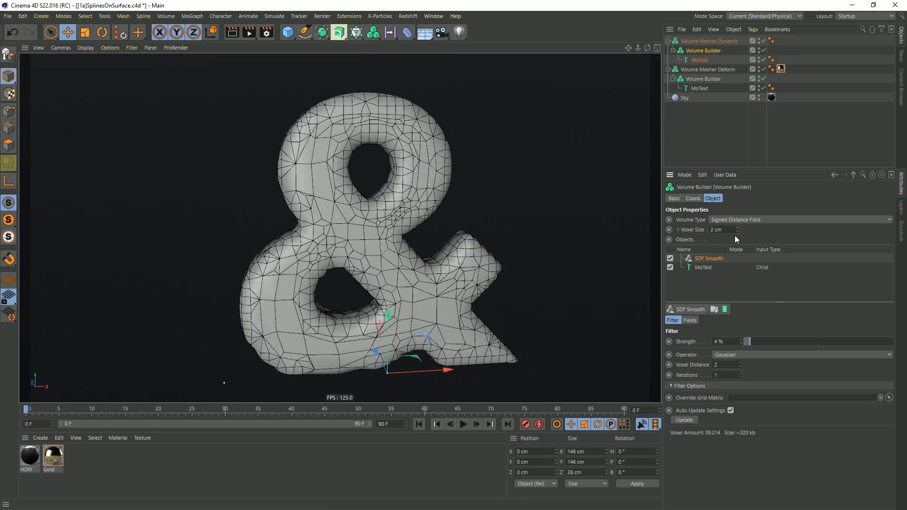
pyautogui.write('3')
pyautogui.press('Return')
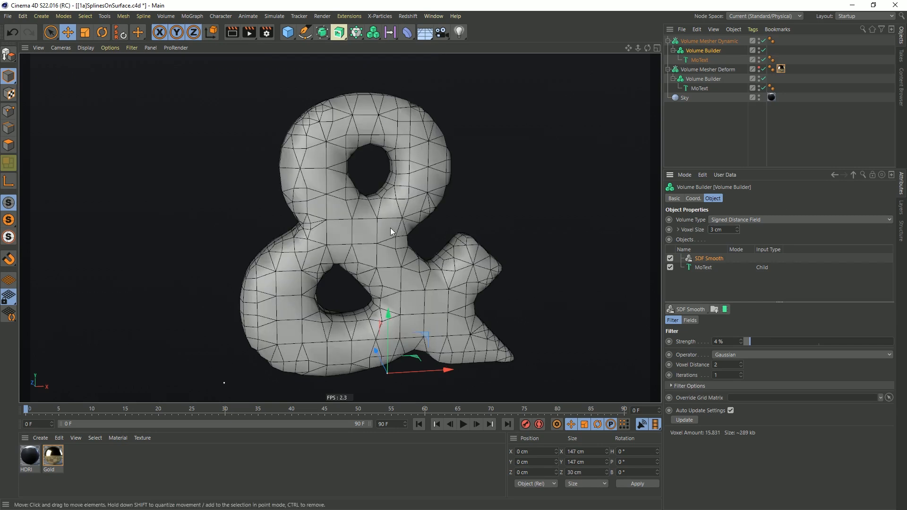
pyautogui.keyDown('alt'); pyautogui.moveTo(374, 121); pyautogui.dragTo(447, 154); pyautogui.keyUp('alt')
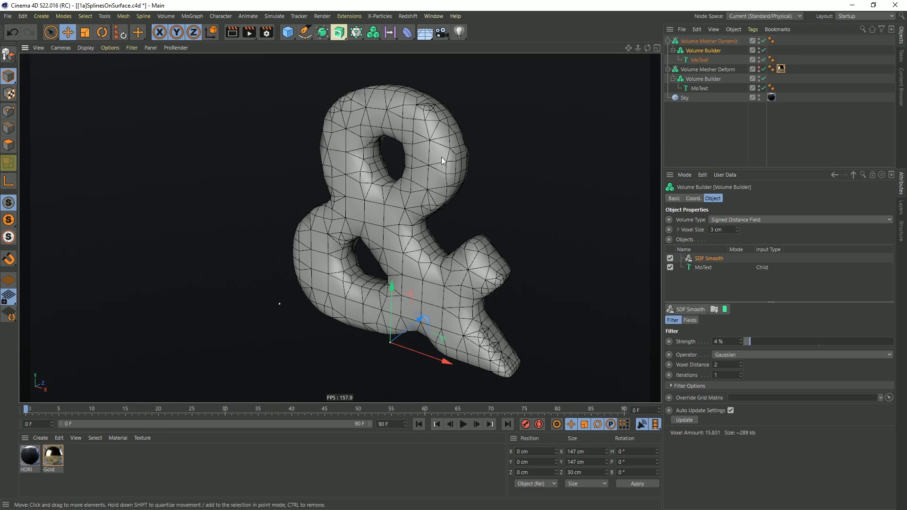
pyautogui.keyDown('alt'); pyautogui.moveTo(434, 239); pyautogui.dragTo(383, 131); pyautogui.keyUp('alt')
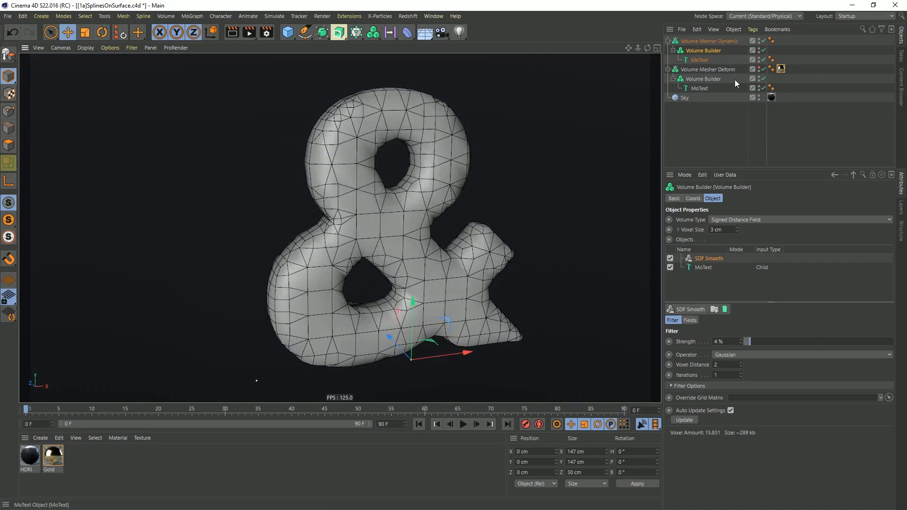
# - Show the deform mesh together with the dynamic mesh for comparison and set the dynamic mesh's SDF Smooth strength to 15%
pyautogui.click(759, 40)
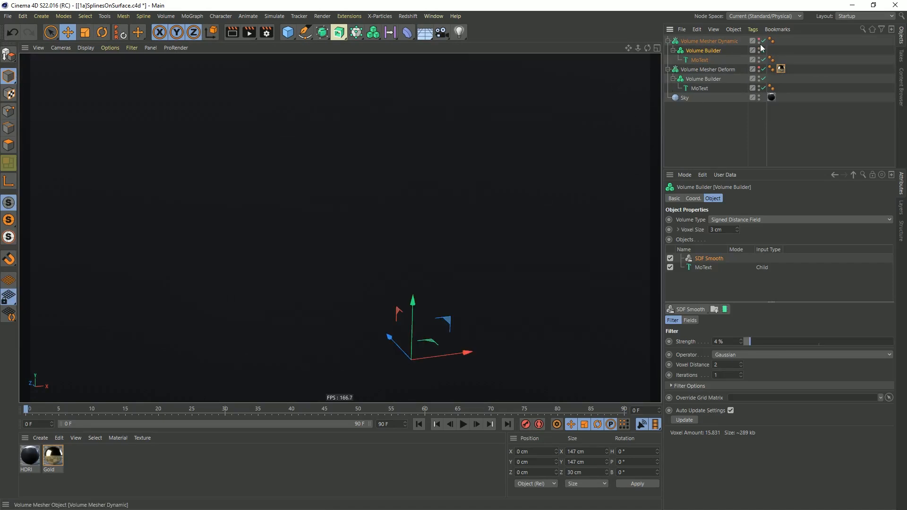
pyautogui.click(759, 68)
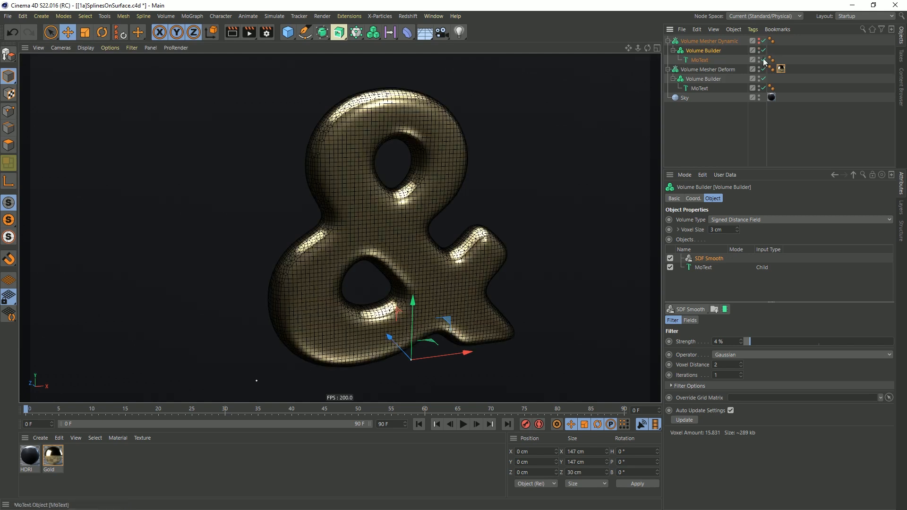
pyautogui.click(760, 40)
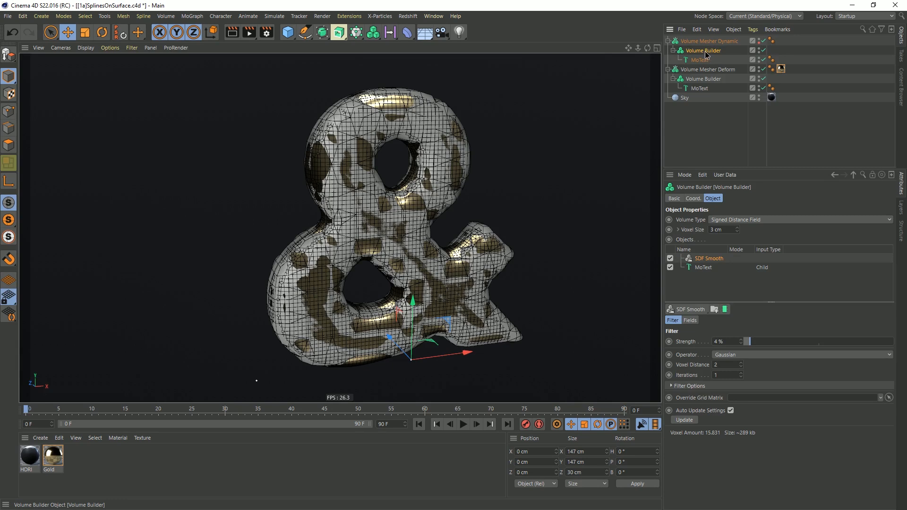
pyautogui.moveTo(750, 342); pyautogui.dragTo(766, 347)
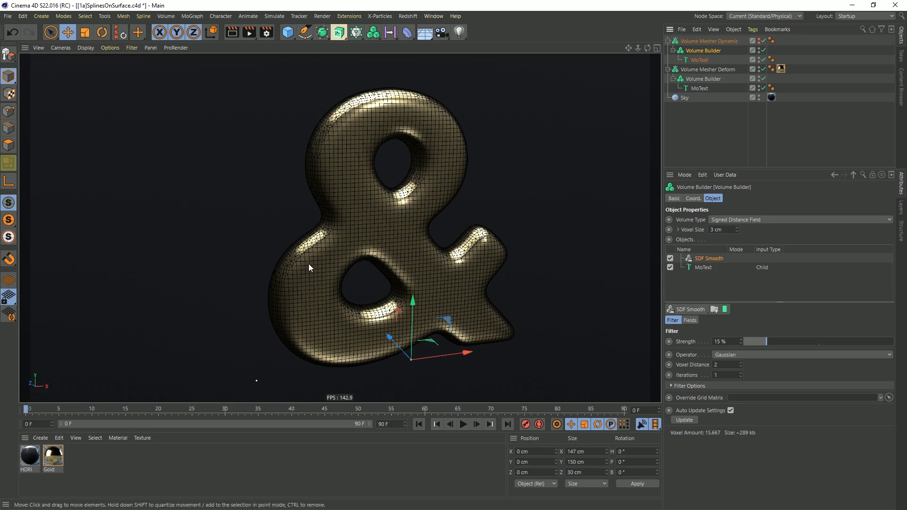
# - Compare the two meshes by switching their viewport visibility, then leave only Volume Mesher Deform shown, shaded without wireframe lines
pyautogui.click(760, 40)
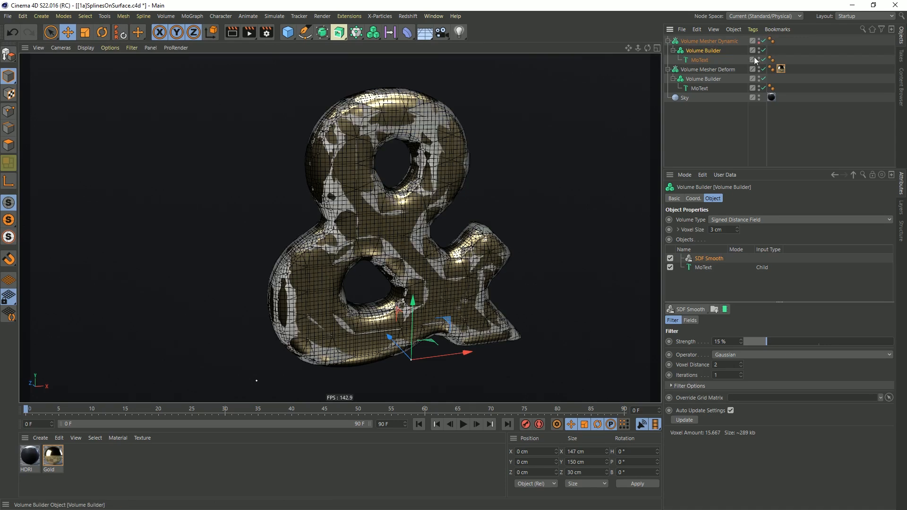
pyautogui.click(759, 68)
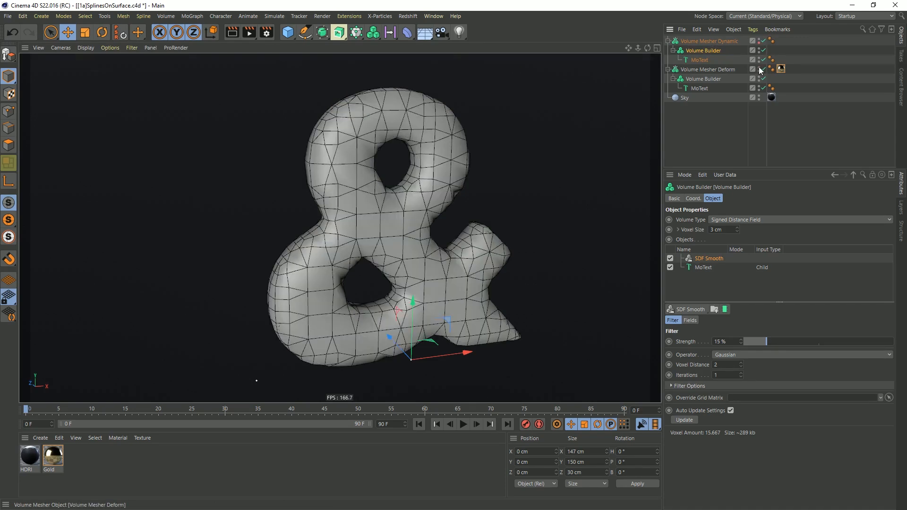
pyautogui.click(760, 69)
pyautogui.click(759, 40)
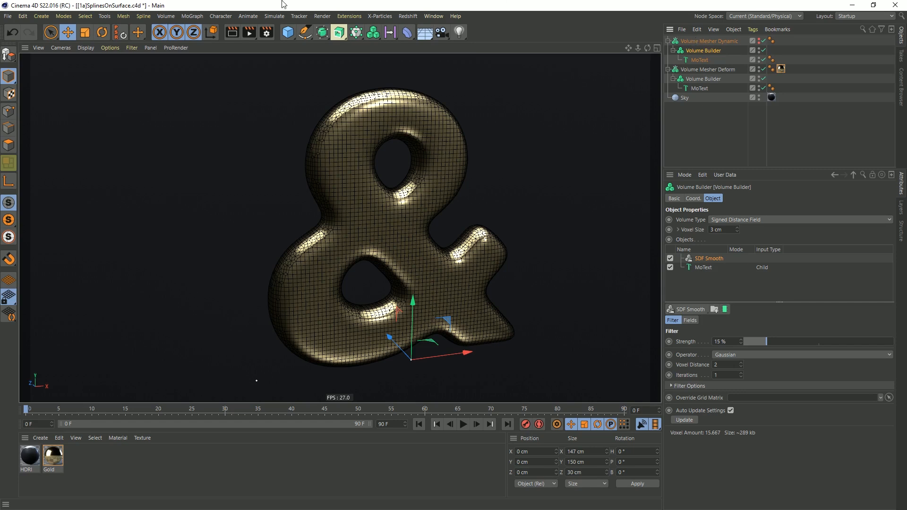
pyautogui.press('n')
pyautogui.press('a')
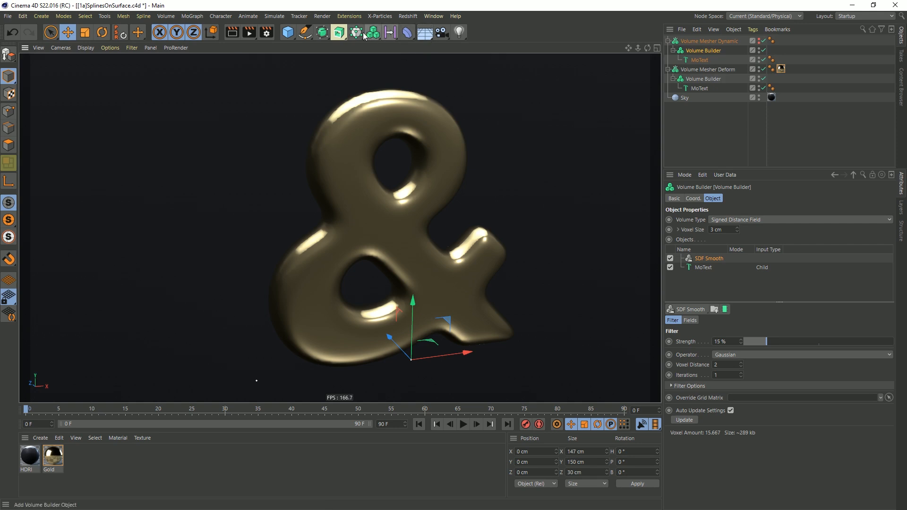
pyautogui.moveTo(356, 33); pyautogui.dragTo(381, 57)
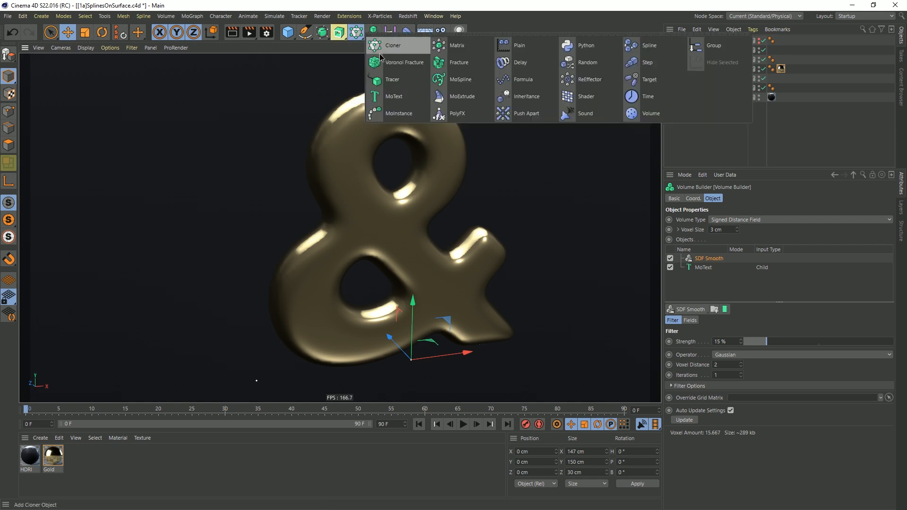
pyautogui.click(470, 8)
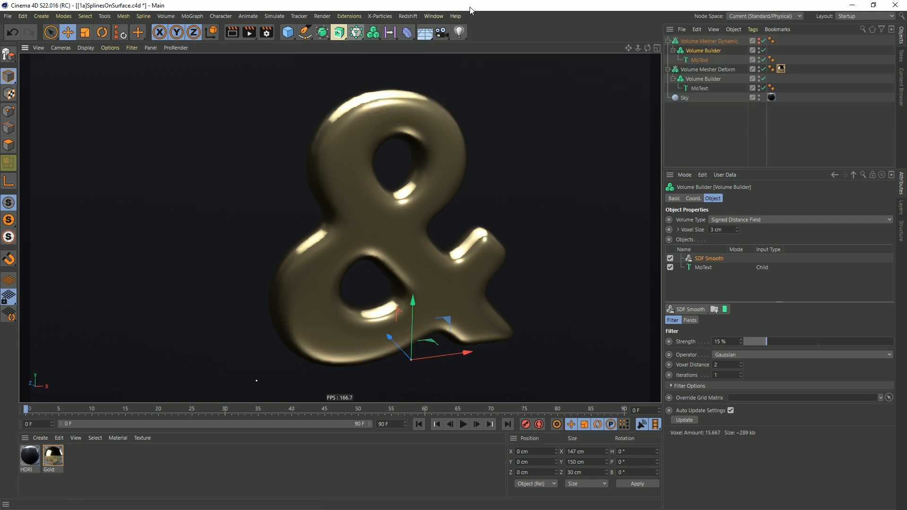
# - Add hair to the Volume Mesher Dynamic object
pyautogui.click(709, 42)
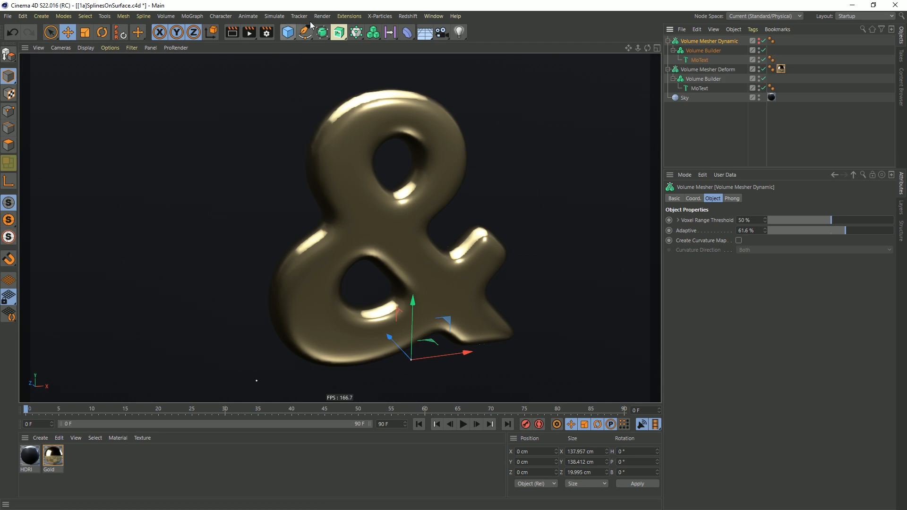
pyautogui.click(274, 18)
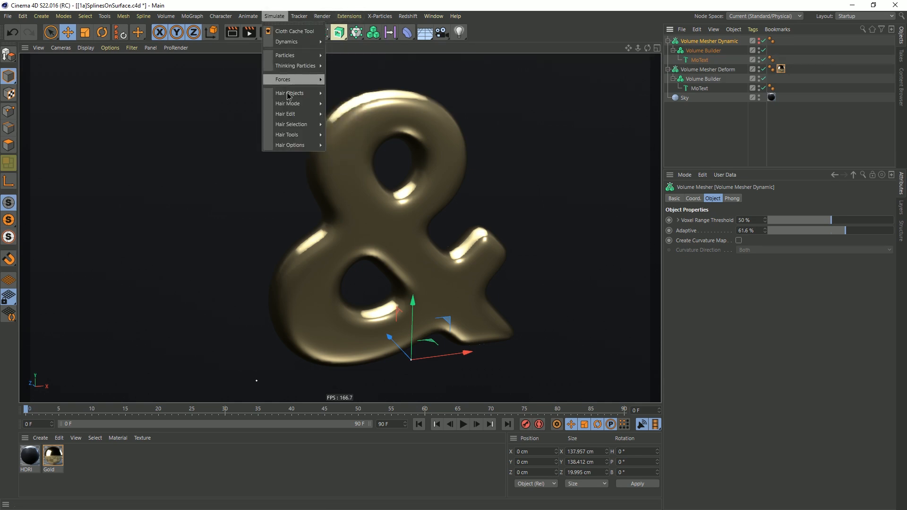
pyautogui.moveTo(290, 93)
pyautogui.click(359, 97)
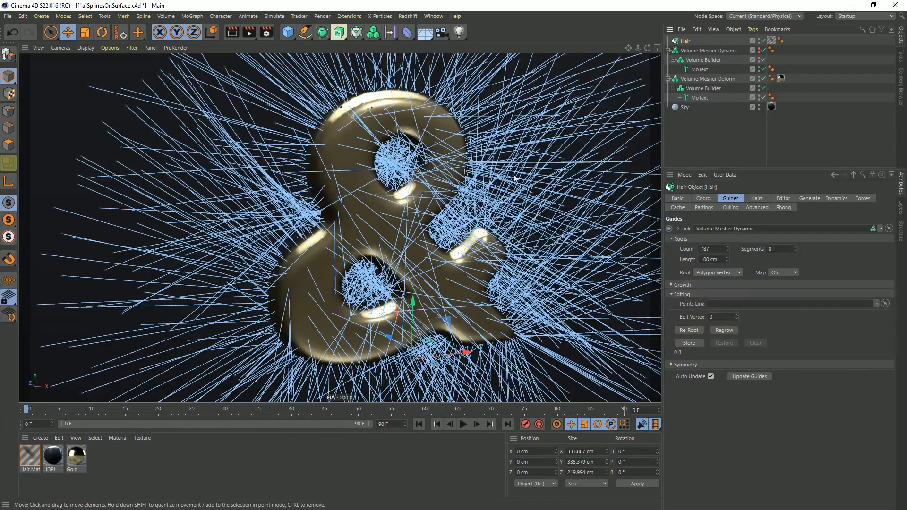
# - Set the hair guides' root to Polygon Area and their count to 55
pyautogui.click(719, 274)
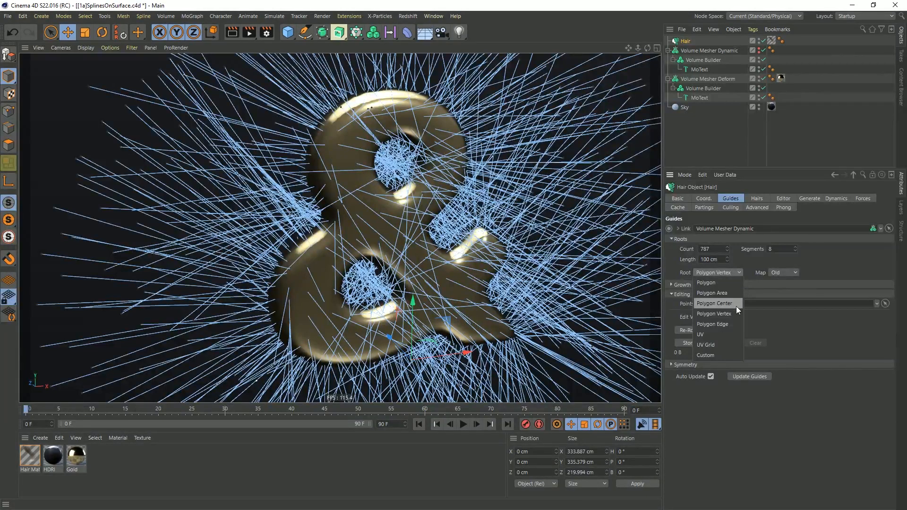
pyautogui.click(722, 294)
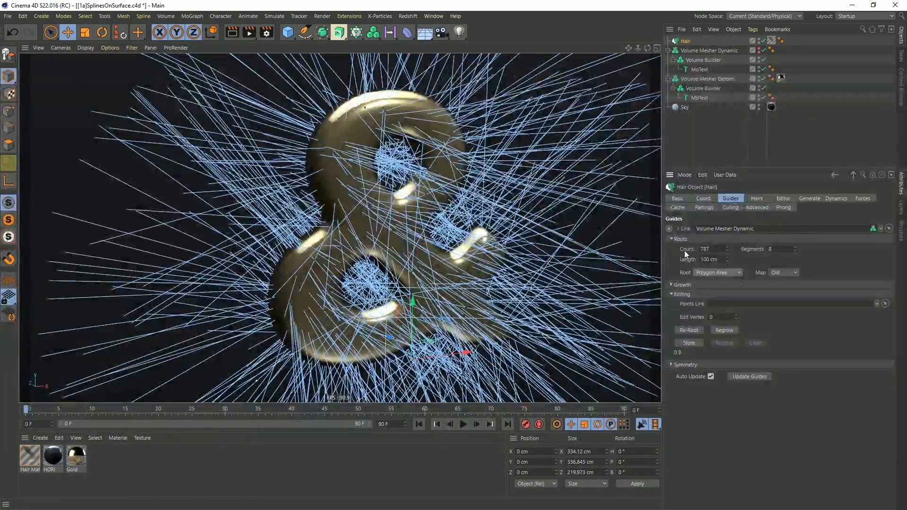
pyautogui.moveTo(724, 250); pyautogui.dragTo(620, 243)
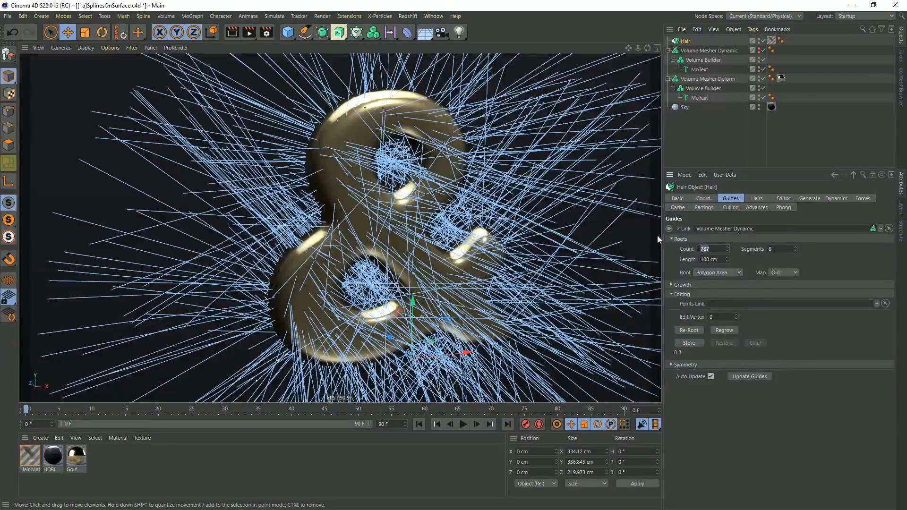
pyautogui.write('55')
pyautogui.press('Return')
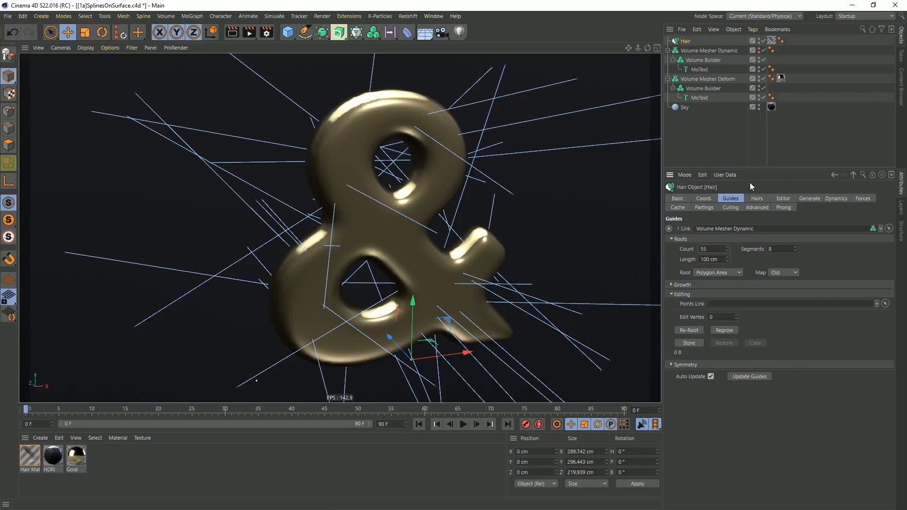
# - Set the hair guides to 10 segments, try a different guide count, and restore the count to 55
pyautogui.click(790, 247)
pyautogui.write('10')
pyautogui.click(703, 249)
pyautogui.write('1')
pyautogui.press('Return')
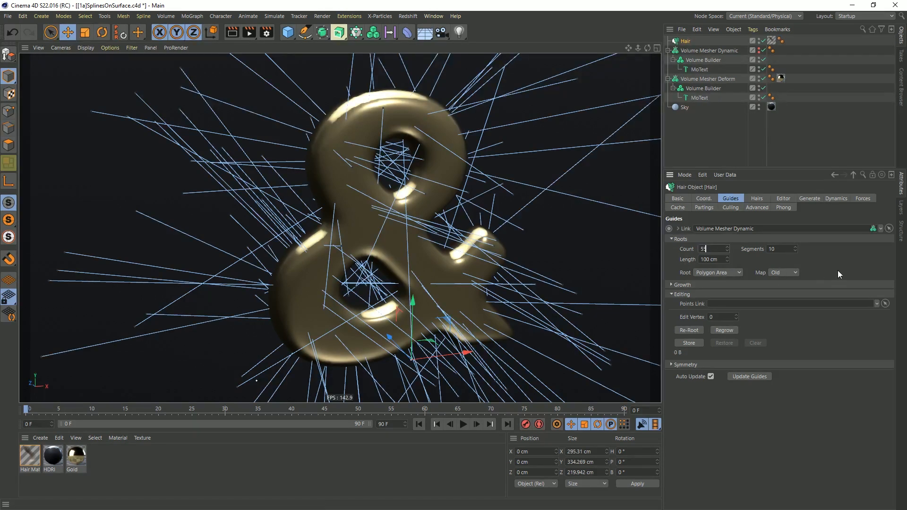
pyautogui.hotkey('ctrl', 'z')
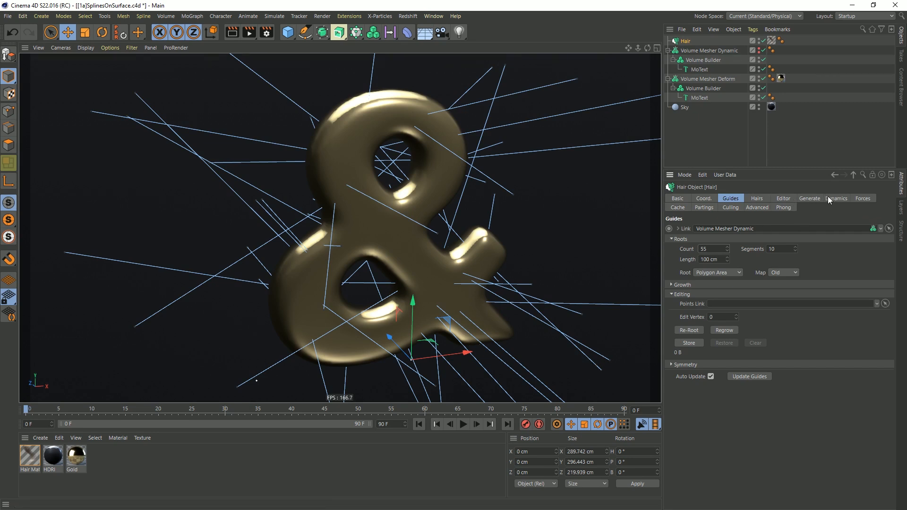
# - Make the Hair object generate Spline geometry and set the hair roots to As Guides
pyautogui.click(811, 199)
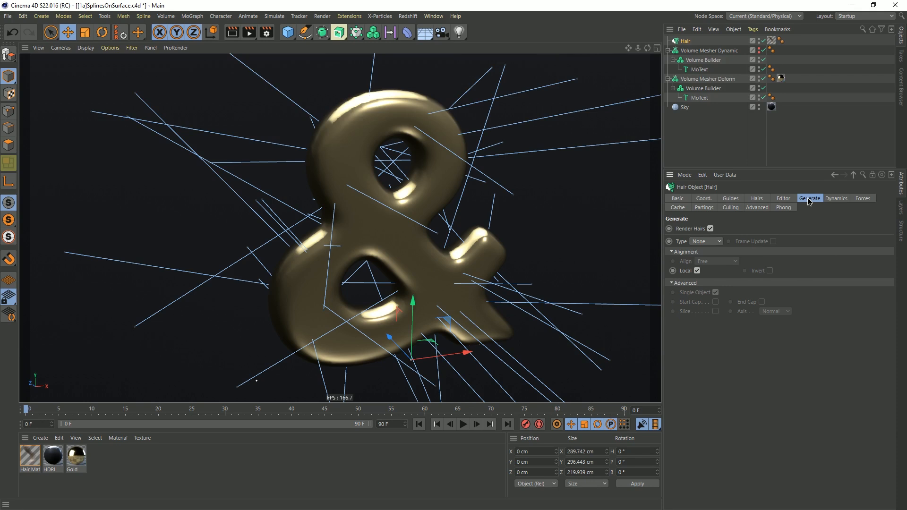
pyautogui.click(691, 242)
pyautogui.click(705, 264)
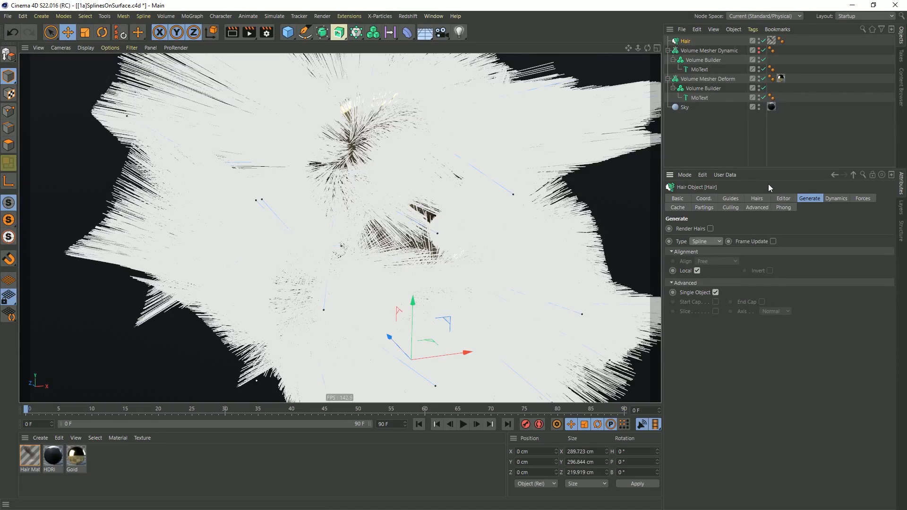
pyautogui.click(755, 199)
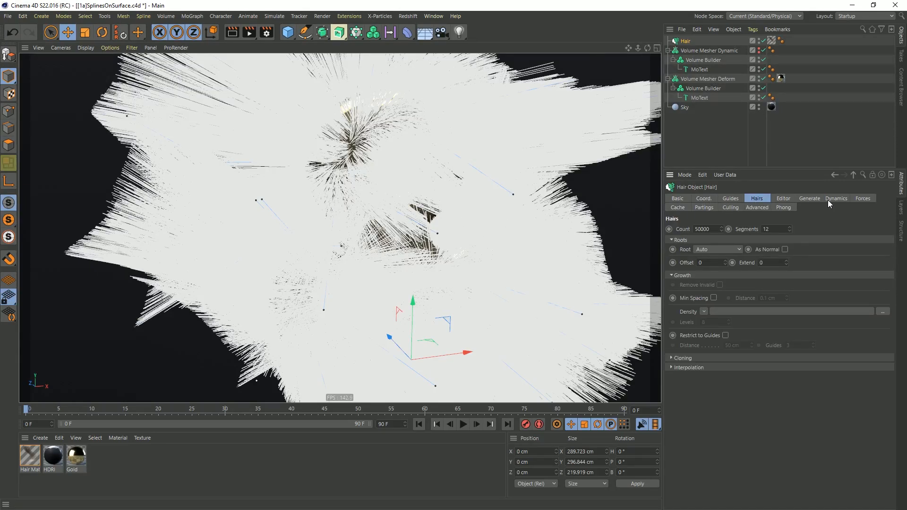
pyautogui.click(710, 248)
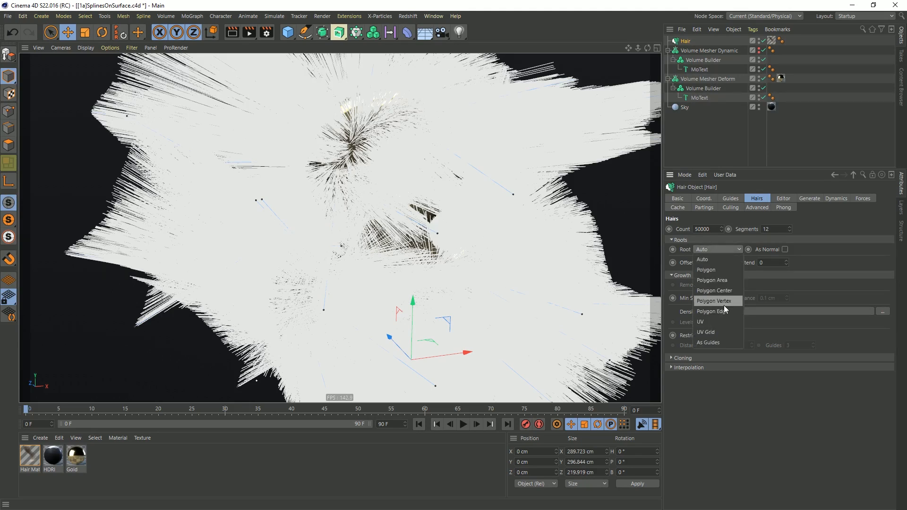
pyautogui.click(716, 342)
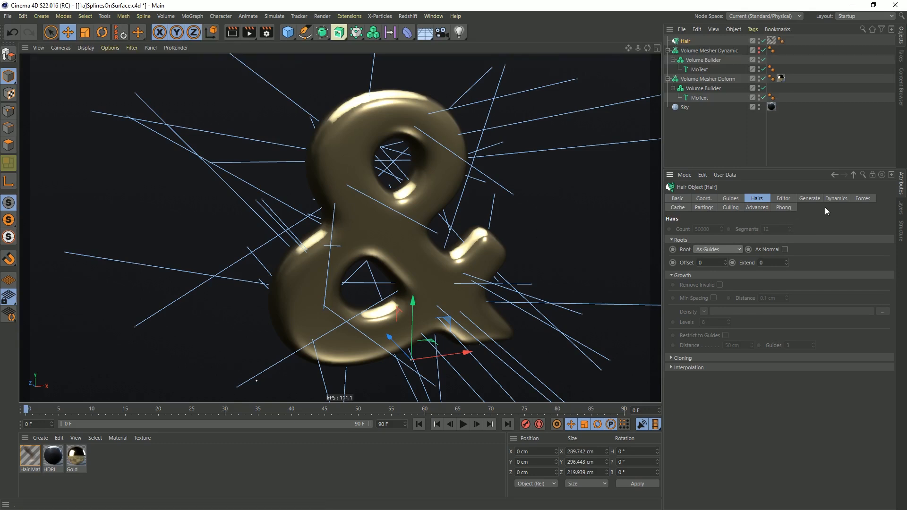
# - Disable the hair's built-in dynamics and delete the hair material tag from the Hair object
pyautogui.click(835, 199)
pyautogui.click(697, 229)
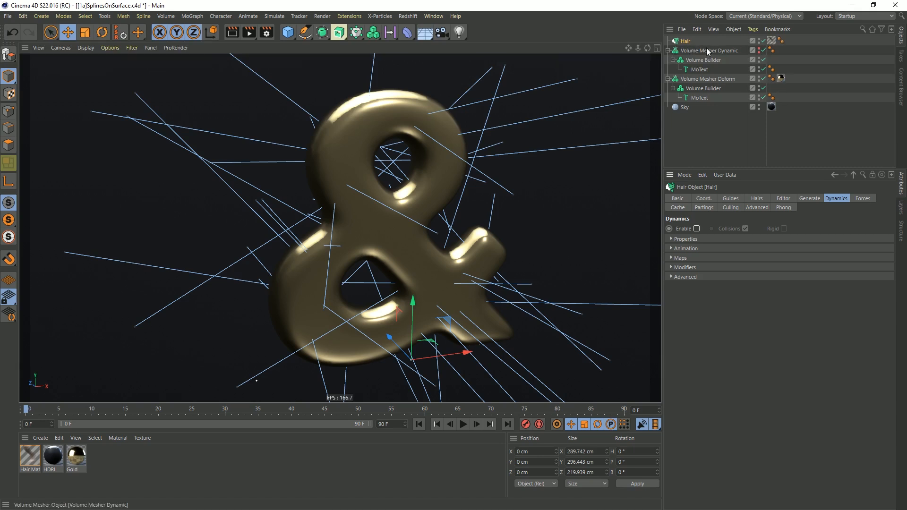
pyautogui.click(771, 41)
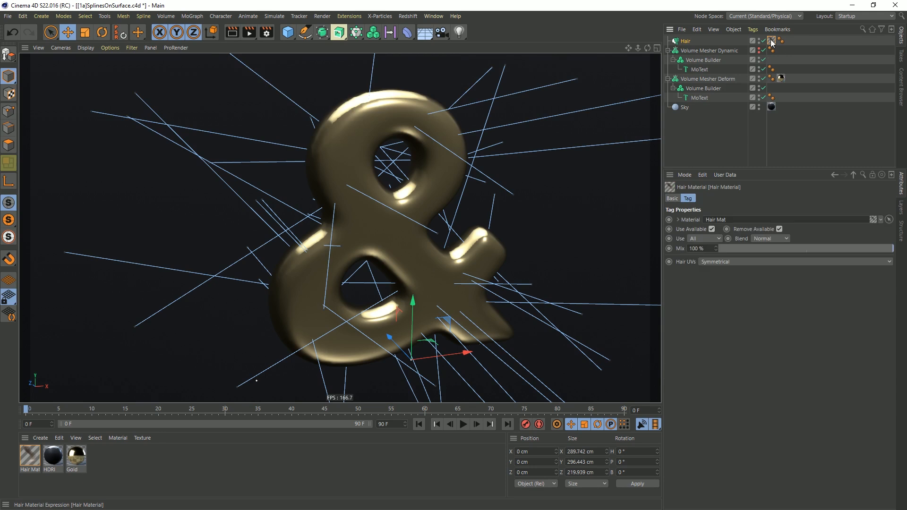
pyautogui.press('Delete')
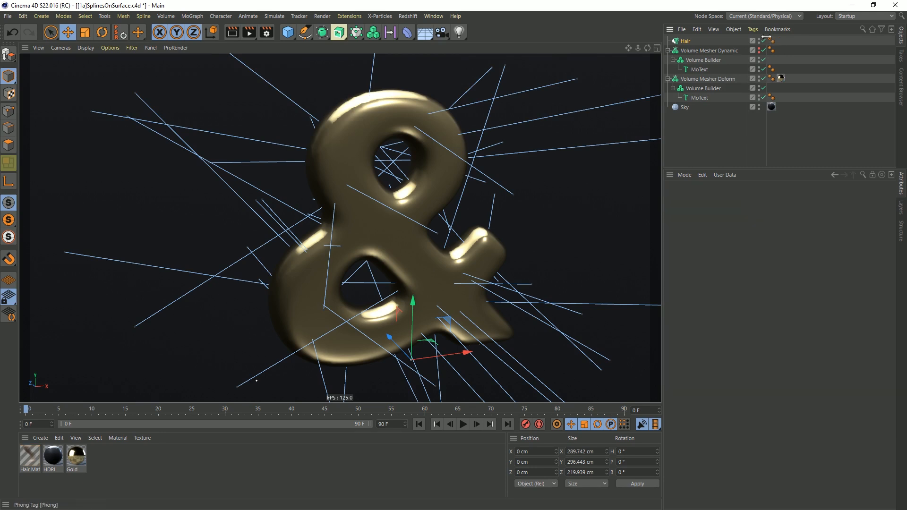
# - Add a Soft Body simulation tag to the Hair object
pyautogui.rightClick(682, 45)
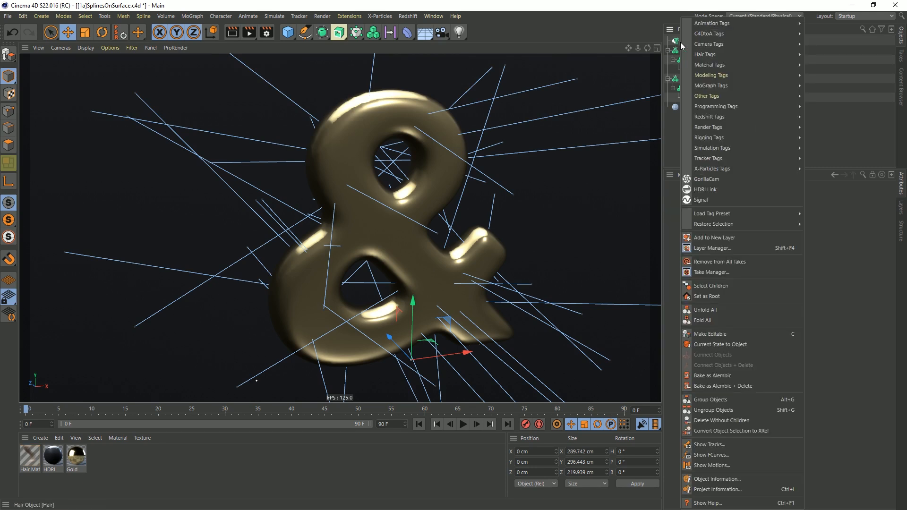
pyautogui.moveTo(728, 147)
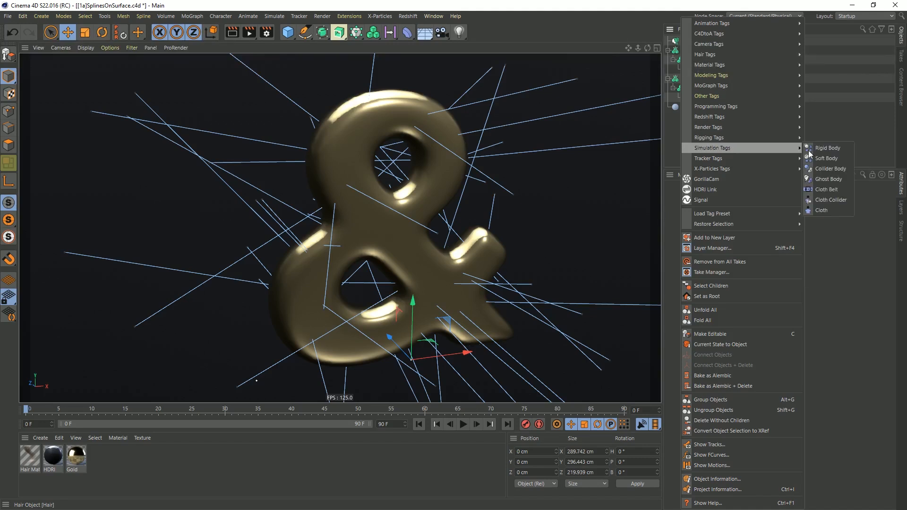
pyautogui.click(835, 159)
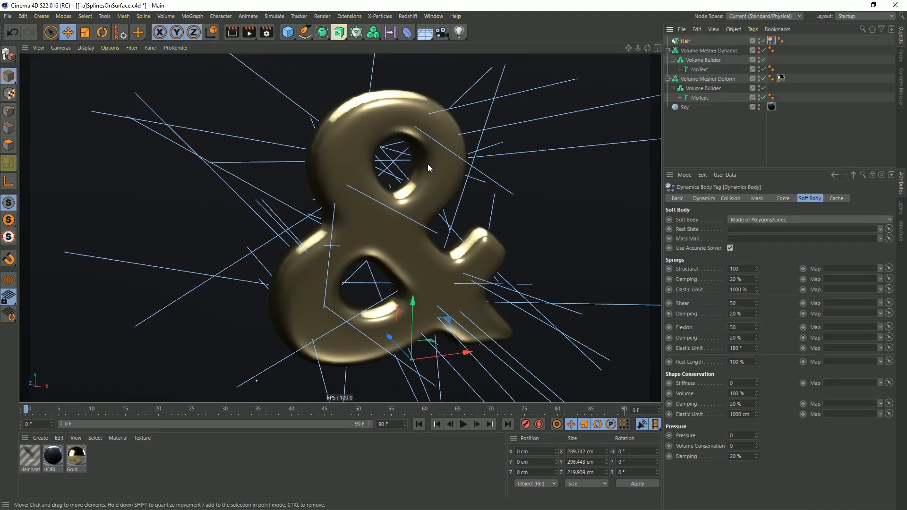
pyautogui.click(711, 134)
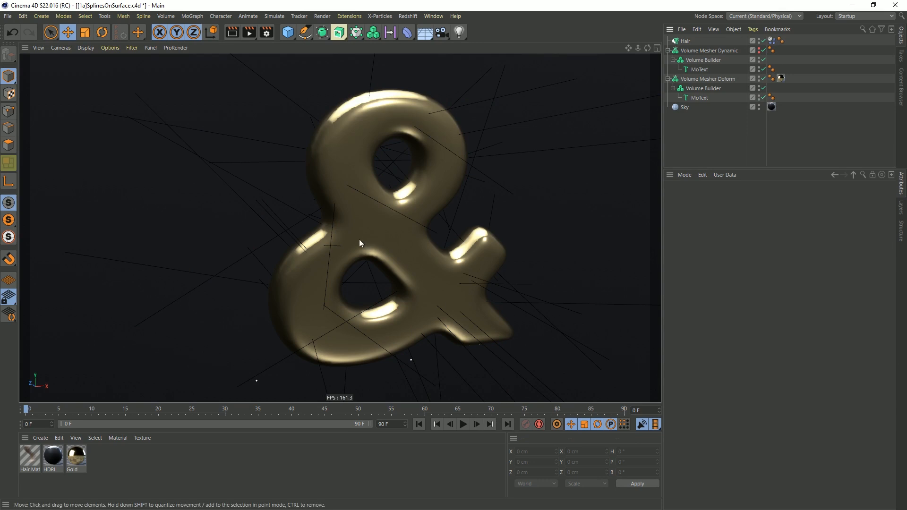
# - Turn on the Hair object's display color in its basic properties, using white
pyautogui.click(685, 41)
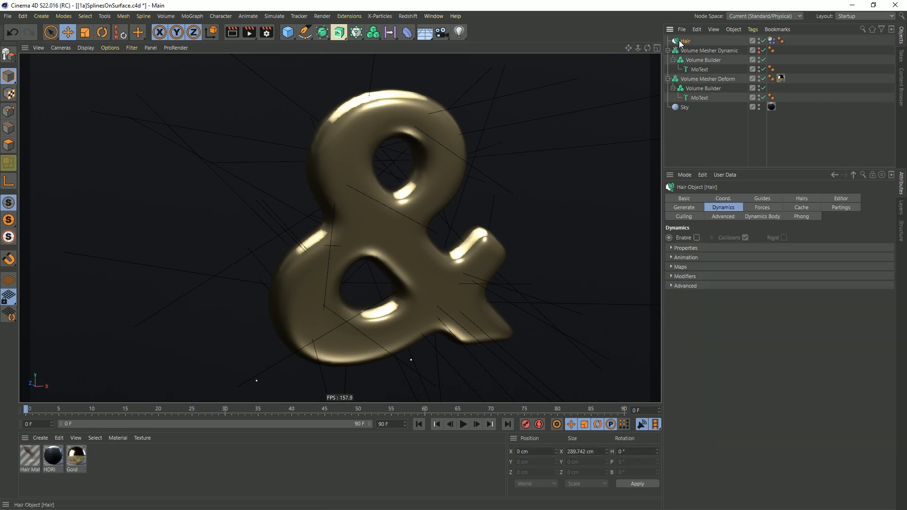
pyautogui.click(689, 199)
pyautogui.click(730, 295)
pyautogui.click(737, 328)
pyautogui.click(734, 123)
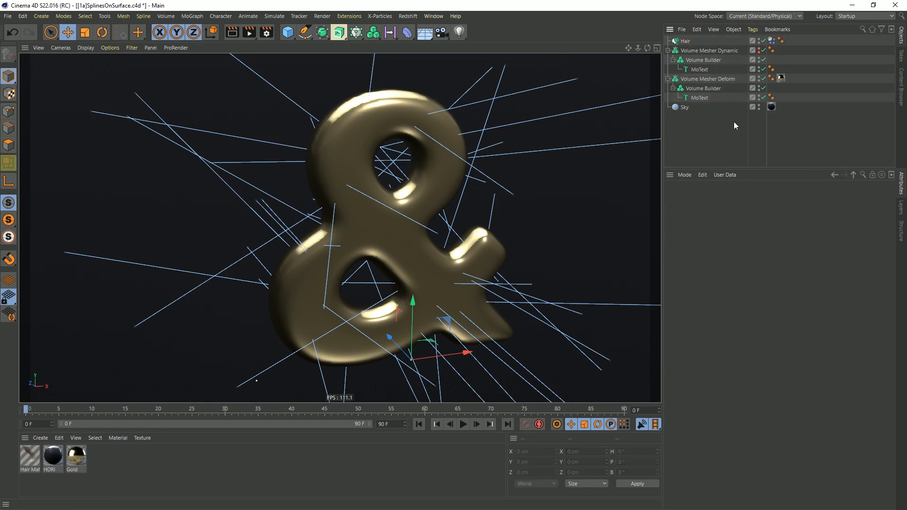
# - Play the soft-body spline simulation several times from the start, then rewind to frame 0
pyautogui.click(461, 424)
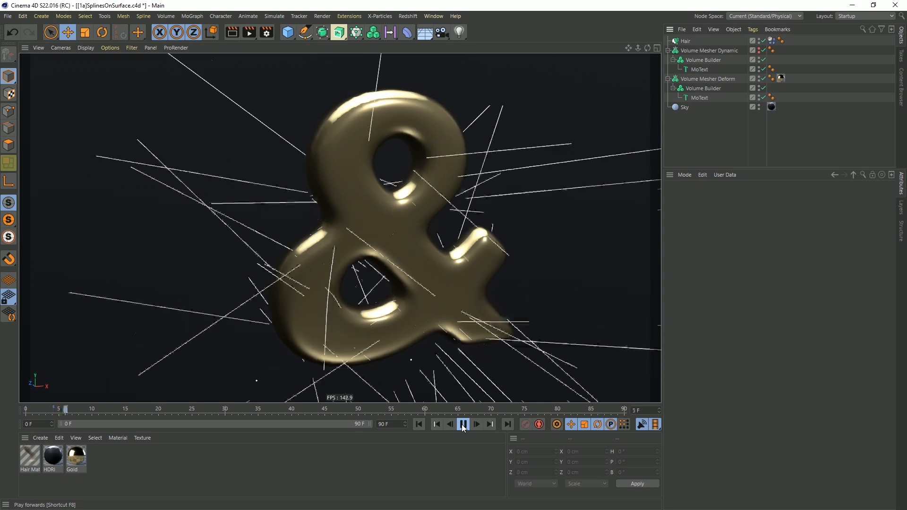
pyautogui.click(461, 425)
pyautogui.click(418, 424)
pyautogui.click(463, 424)
pyautogui.click(419, 424)
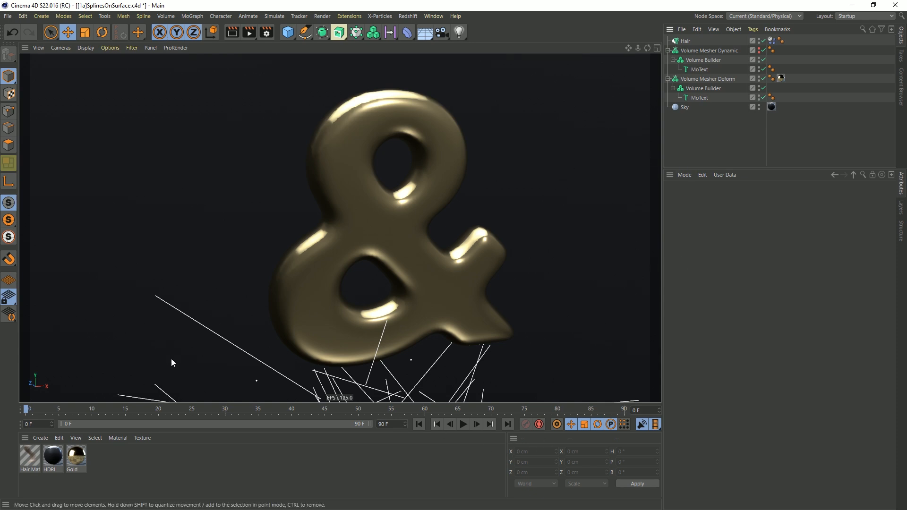
pyautogui.click(465, 425)
pyautogui.click(464, 425)
pyautogui.click(419, 424)
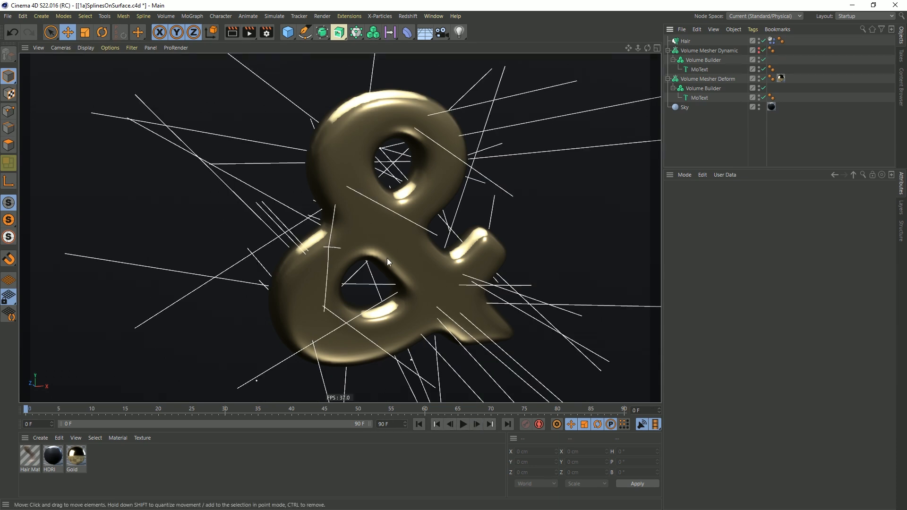
# - Regrow the Hair object's guides from the dynamic volume mesh
pyautogui.click(685, 42)
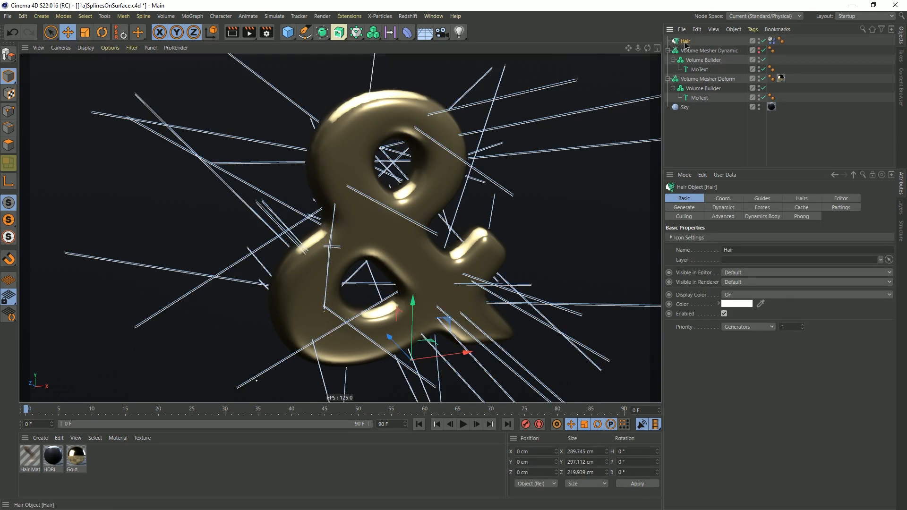
pyautogui.click(763, 199)
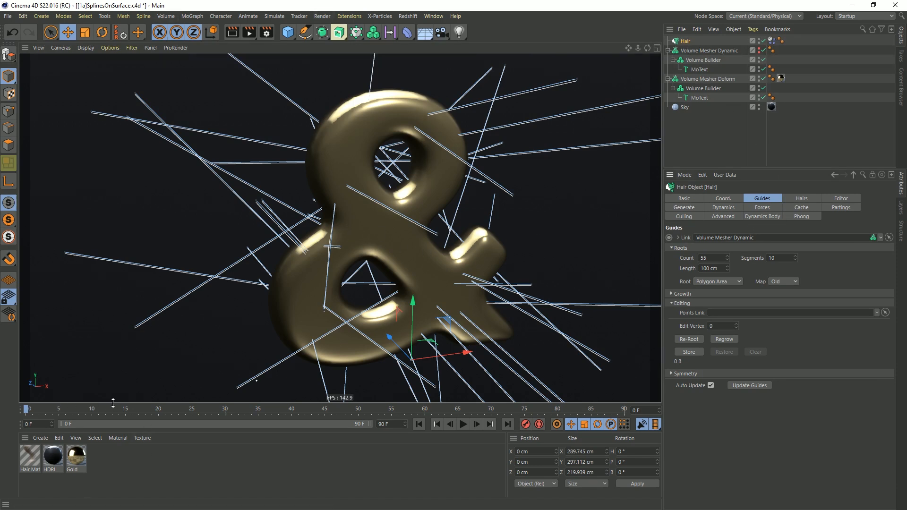
pyautogui.click(729, 341)
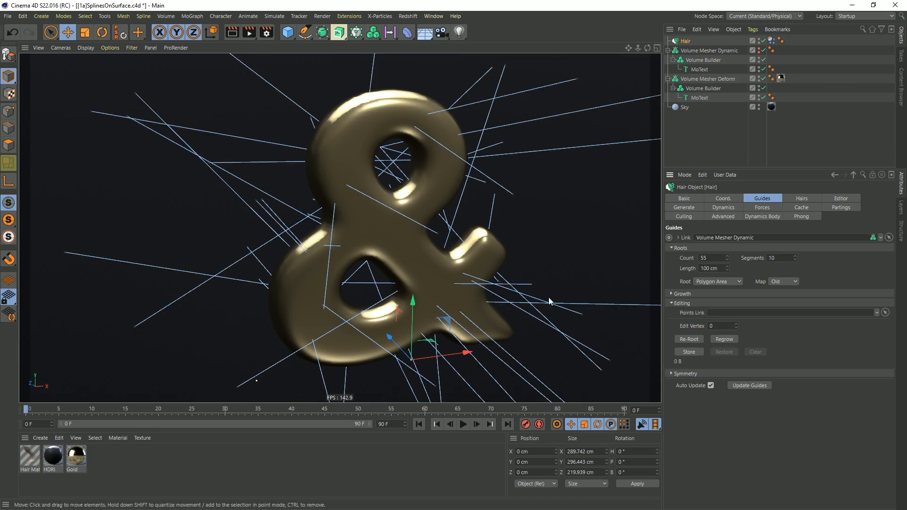
pyautogui.click(815, 94)
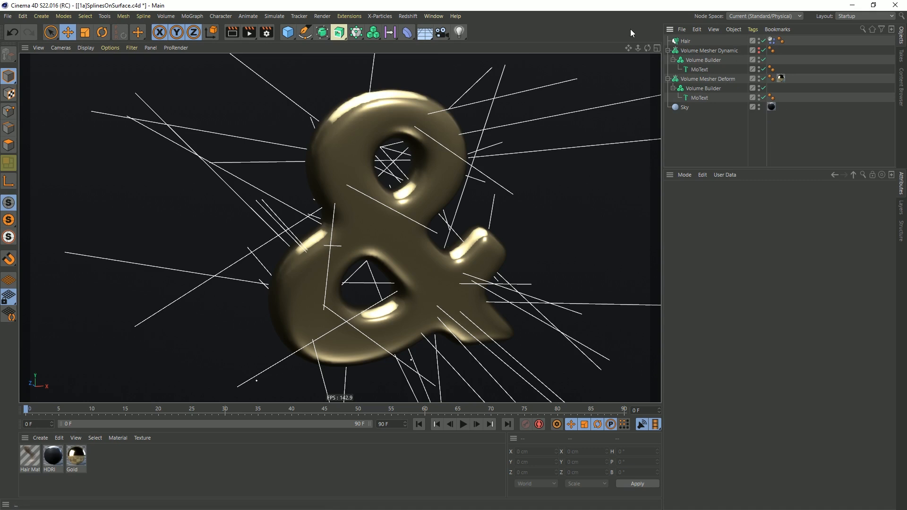
pyautogui.click(701, 51)
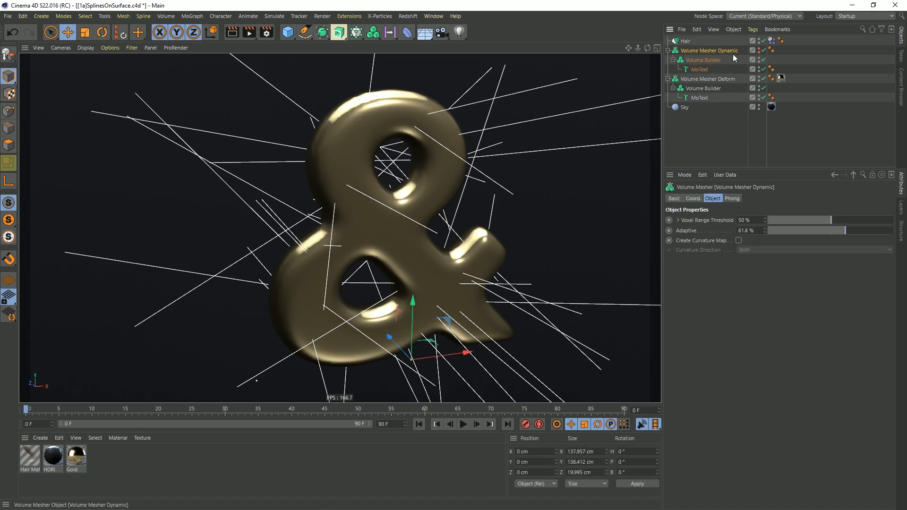
pyautogui.rightClick(705, 52)
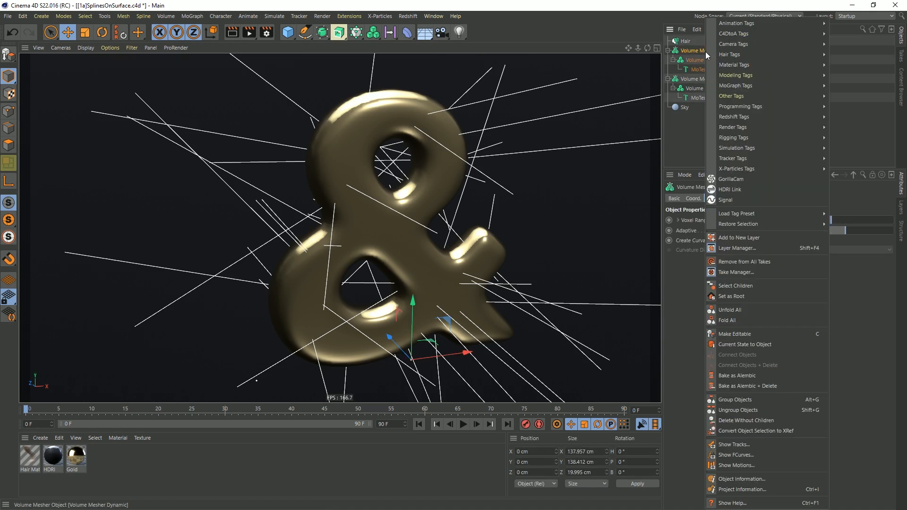
pyautogui.moveTo(759, 148)
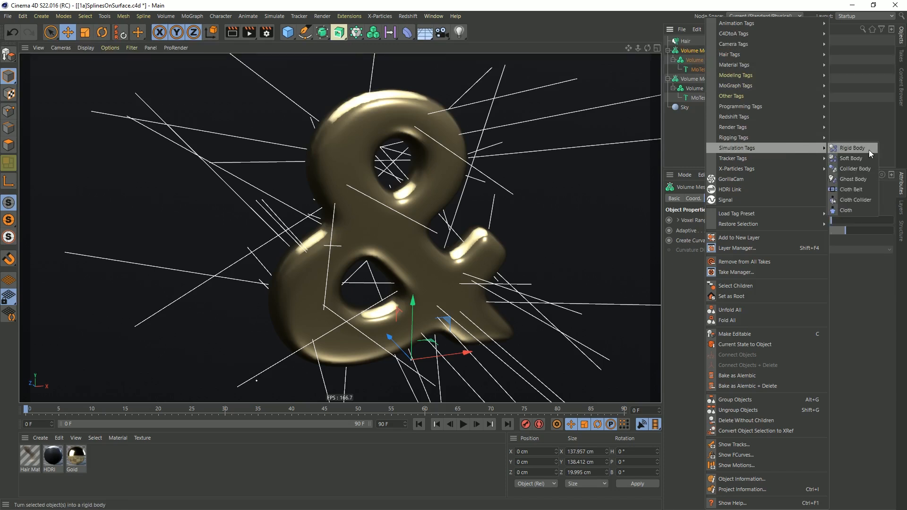
pyautogui.click(869, 149)
# - Add a Collider Body tag to Volume Mesher Dynamic and show its collision settings
pyautogui.rightClick(711, 52)
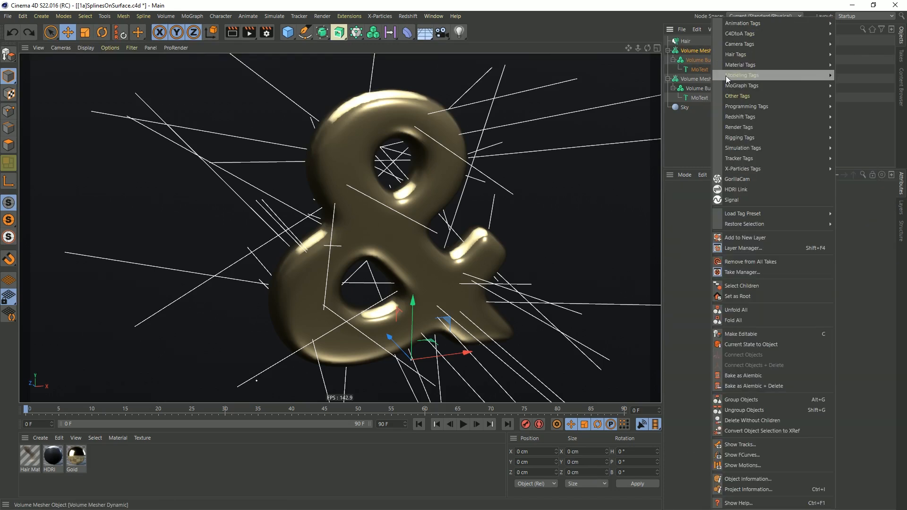
pyautogui.moveTo(746, 137)
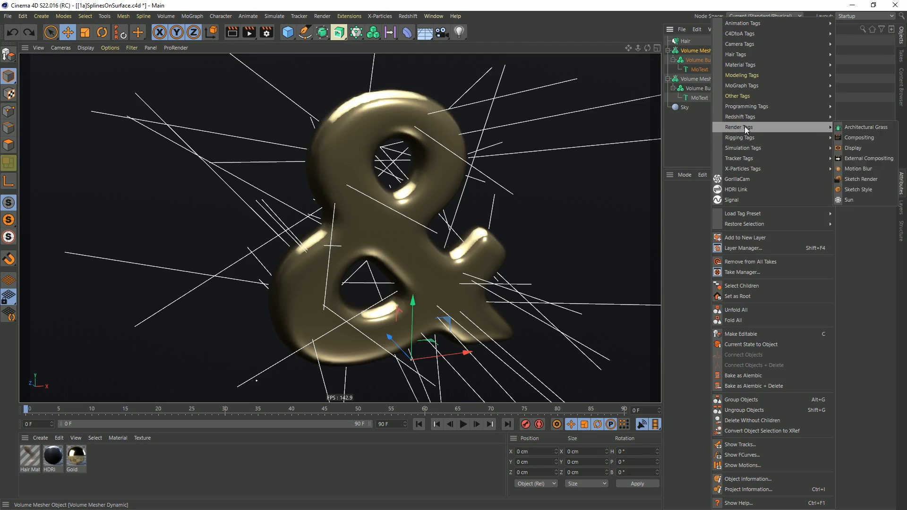
pyautogui.click(863, 169)
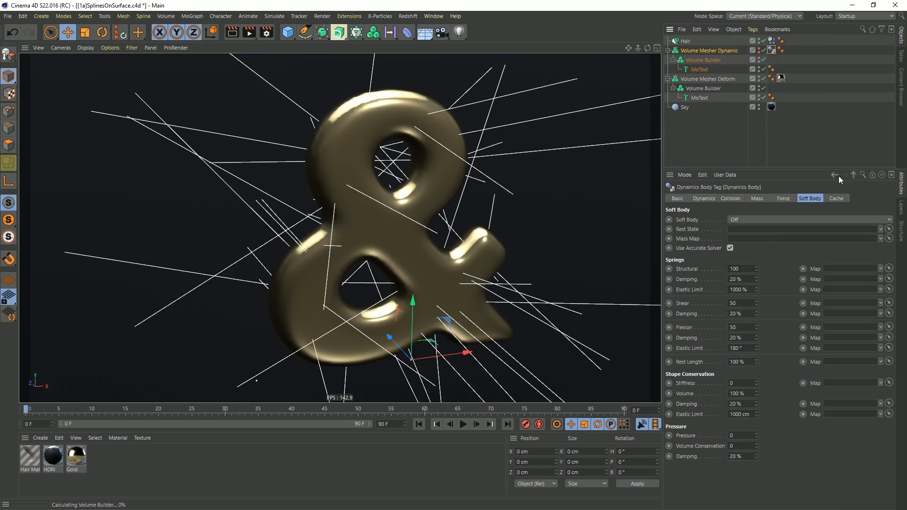
pyautogui.click(732, 199)
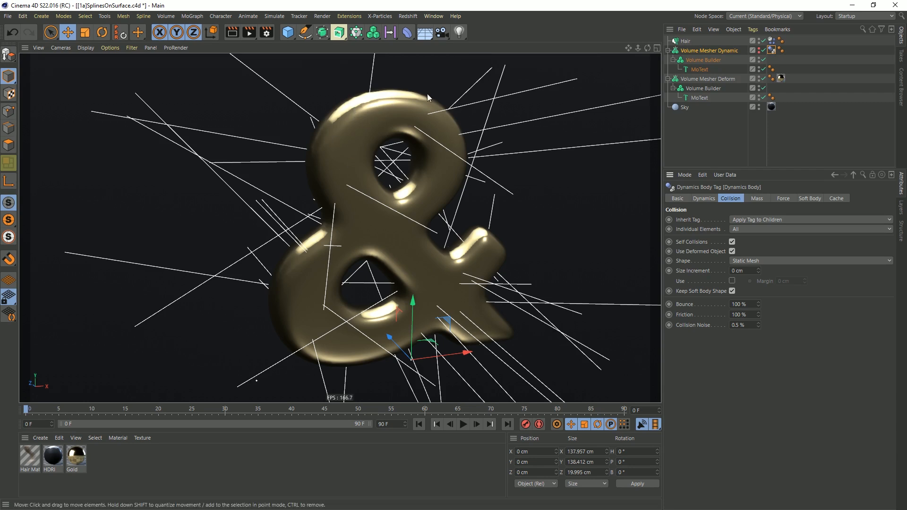
# - Play the simulation to check how the splines collide with the ampersand, then rewind to the first frame
pyautogui.click(465, 424)
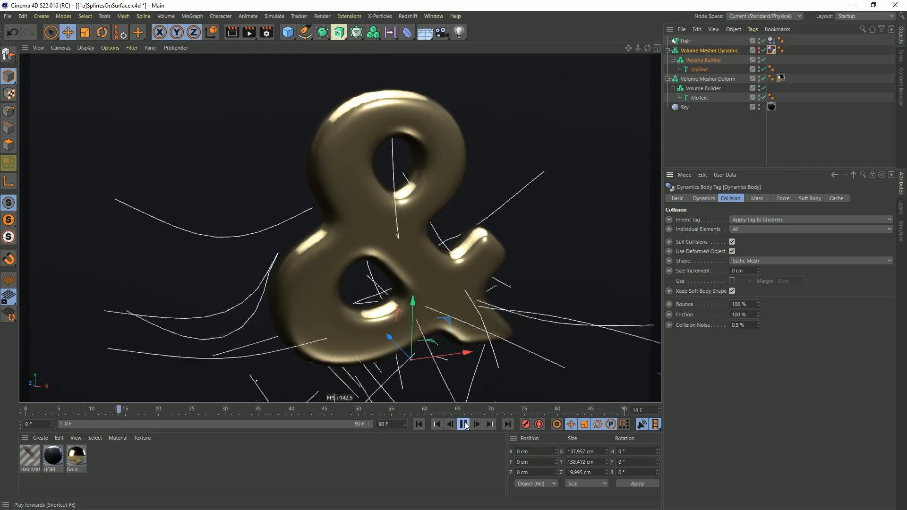
pyautogui.click(462, 424)
pyautogui.click(464, 425)
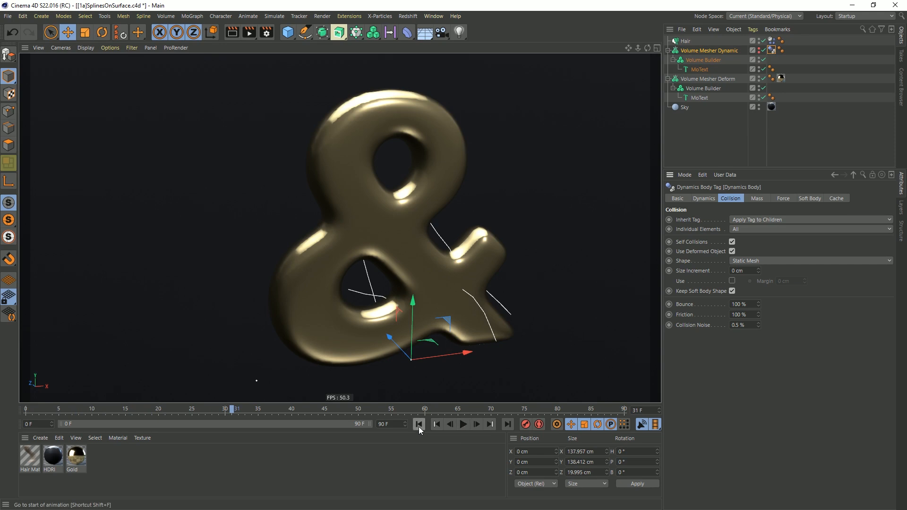
pyautogui.click(437, 424)
pyautogui.click(464, 425)
pyautogui.click(464, 425)
pyautogui.click(418, 425)
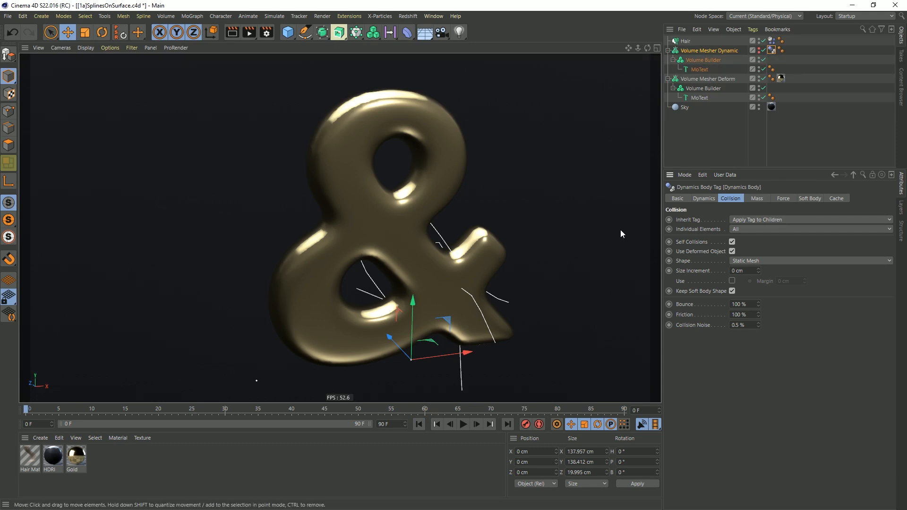
# - Set the project's dynamics gravity to 0 cm
pyautogui.hotkey('ctrl', 'd')
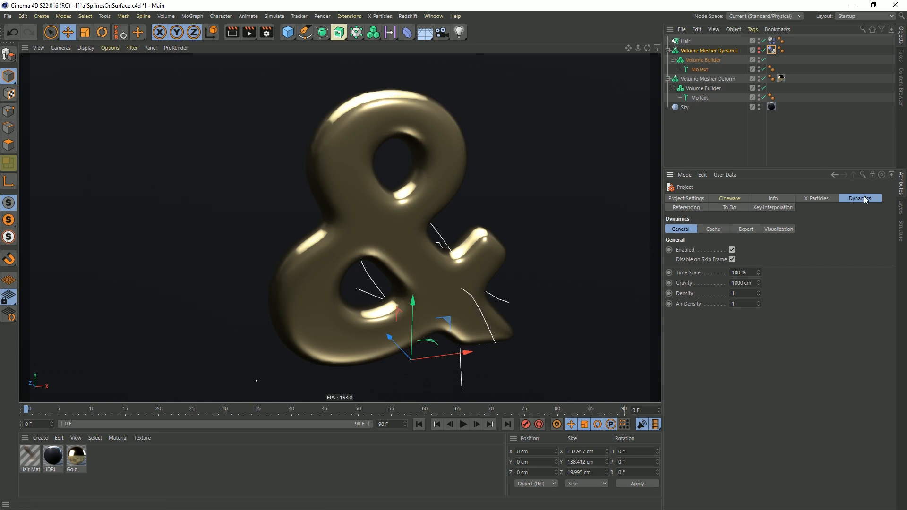
pyautogui.click(747, 283)
pyautogui.write('0')
pyautogui.press('Return')
# - Play the simulation without gravity from the start and rewind it to frame 0
pyautogui.click(419, 424)
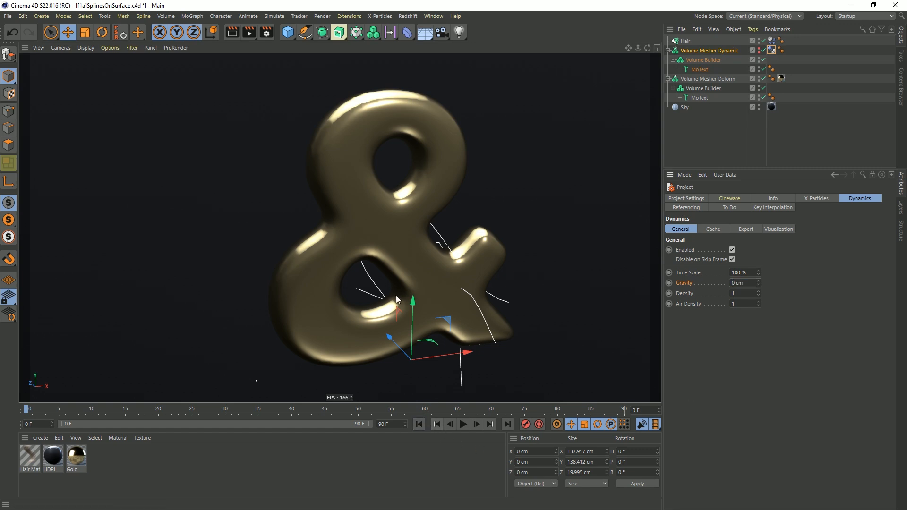
pyautogui.click(475, 425)
pyautogui.click(421, 424)
pyautogui.click(463, 424)
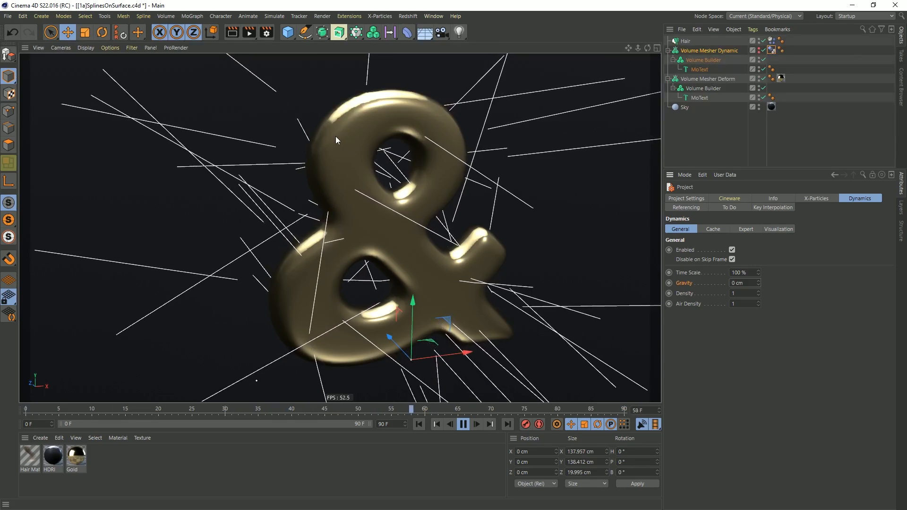
pyautogui.click(463, 424)
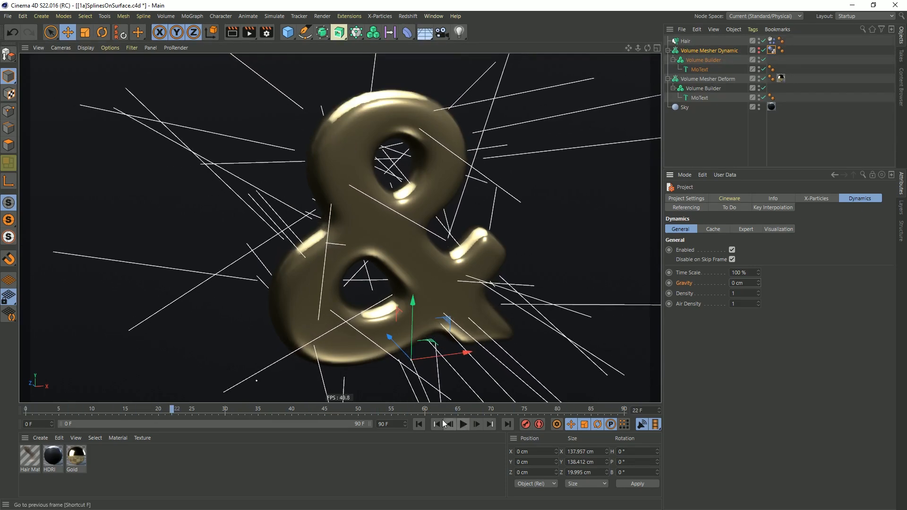
pyautogui.click(419, 424)
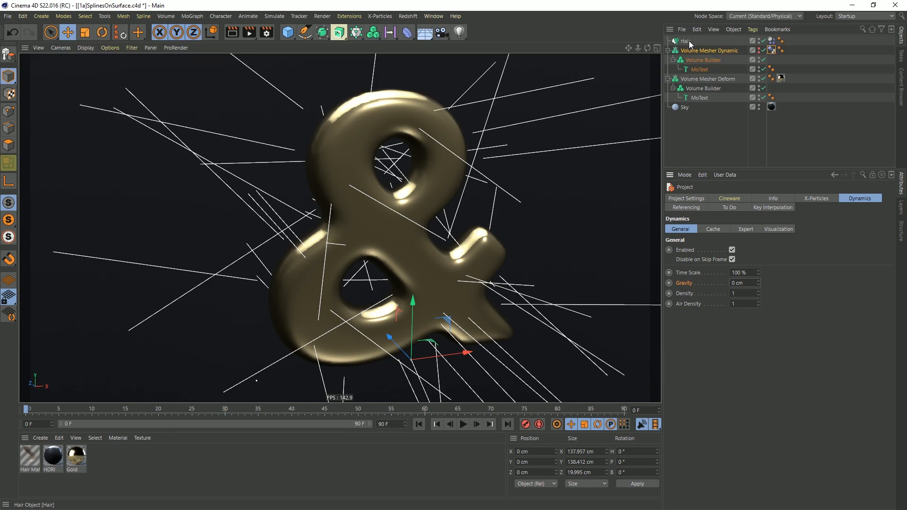
# - Enable the collision margin on the Hair object's dynamics body tag and set it to 5 cm
pyautogui.click(773, 41)
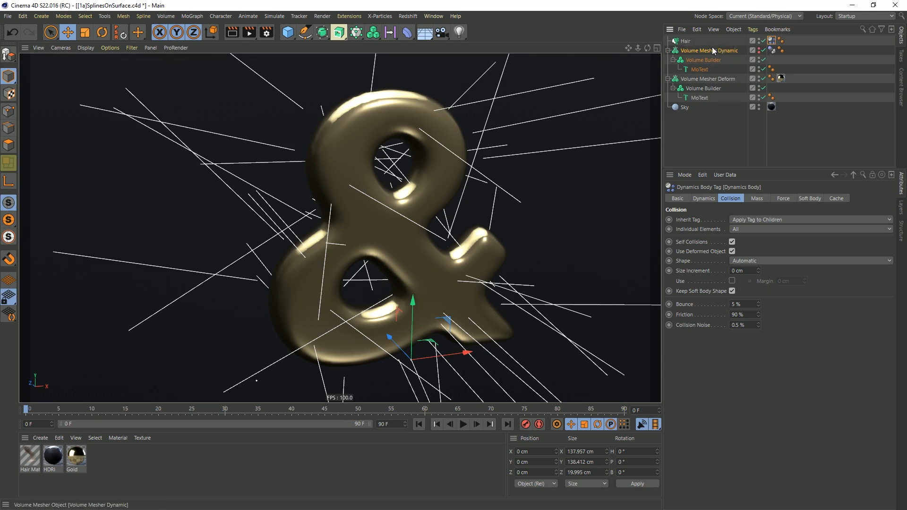
pyautogui.click(733, 42)
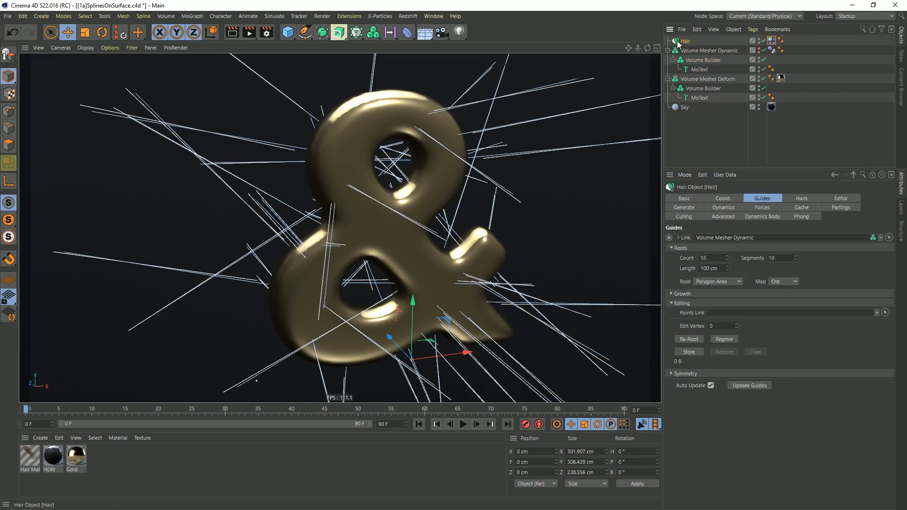
pyautogui.click(771, 50)
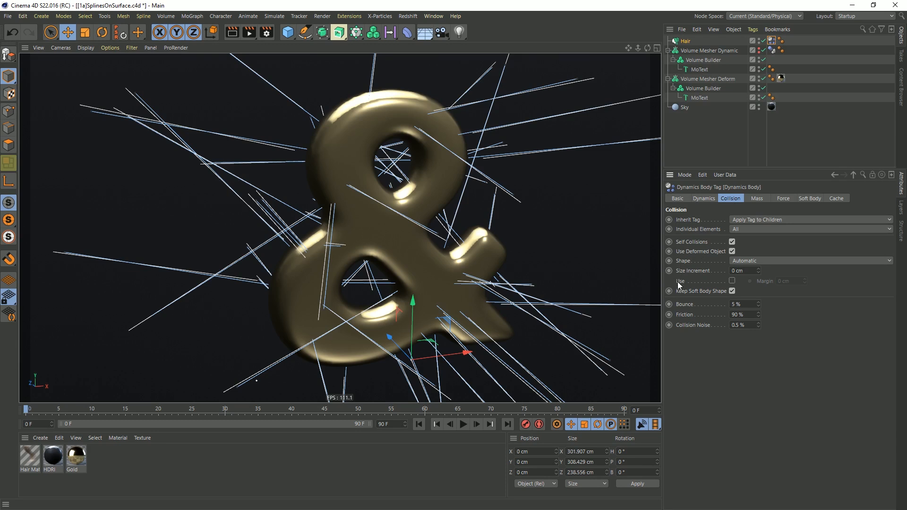
pyautogui.click(732, 281)
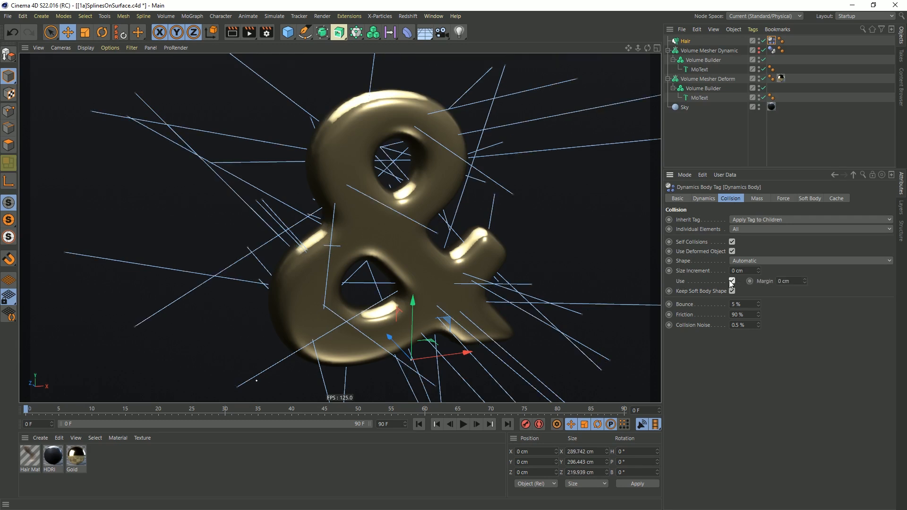
pyautogui.click(797, 280)
pyautogui.write('5')
pyautogui.press('Return')
pyautogui.click(687, 42)
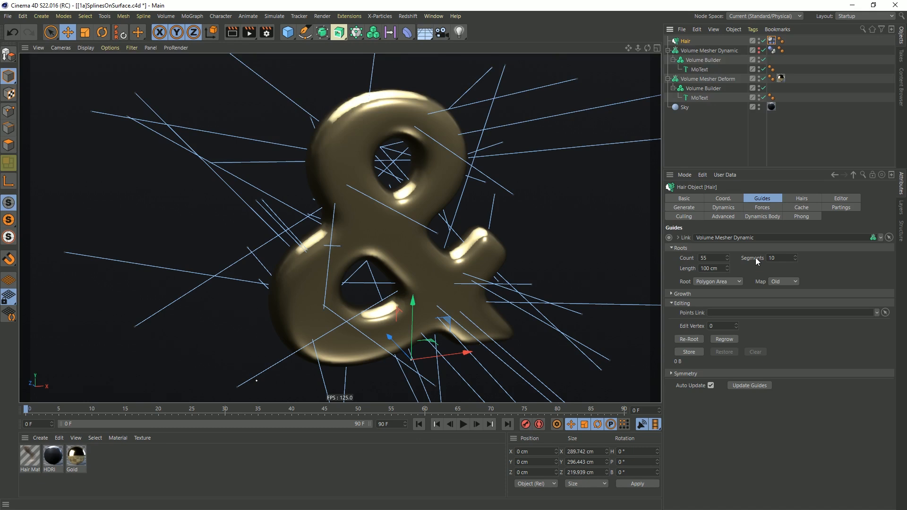
pyautogui.click(771, 49)
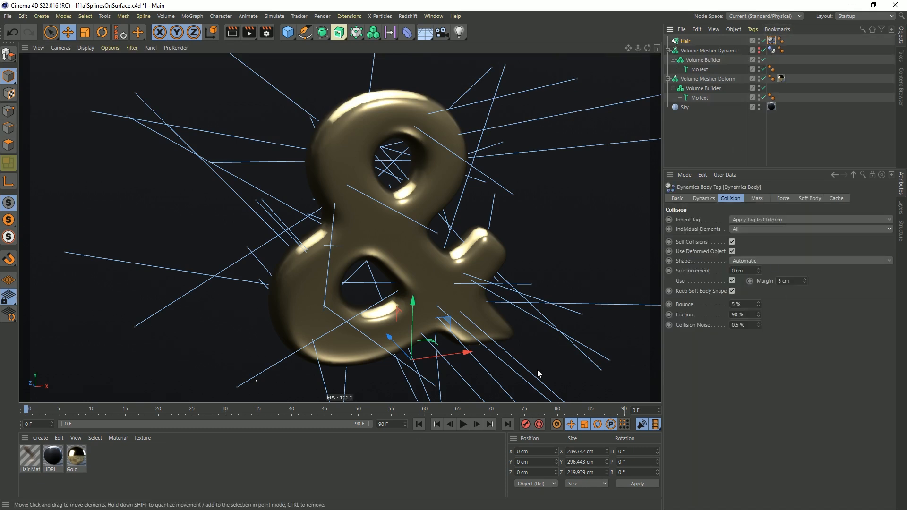
pyautogui.click(708, 148)
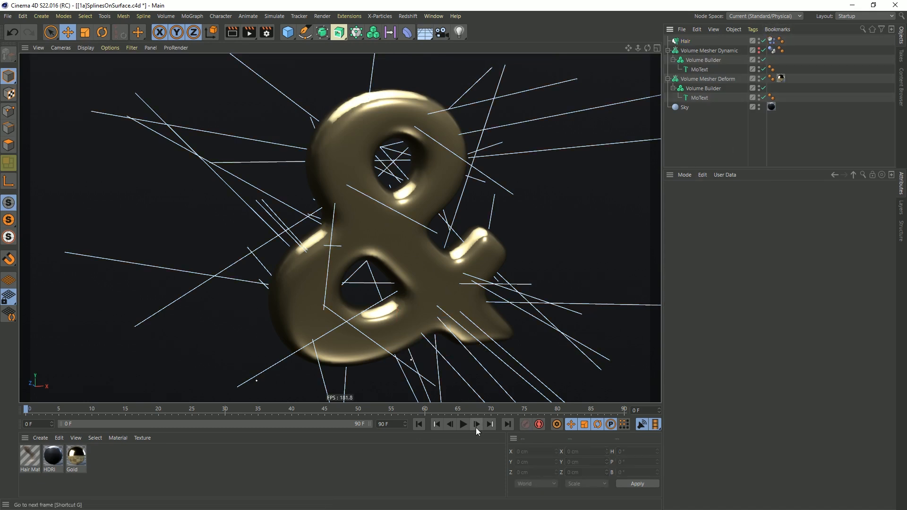
# - Play the simulation with the Hair object's new collision margin, stop it and rewind to the first frame
pyautogui.click(463, 425)
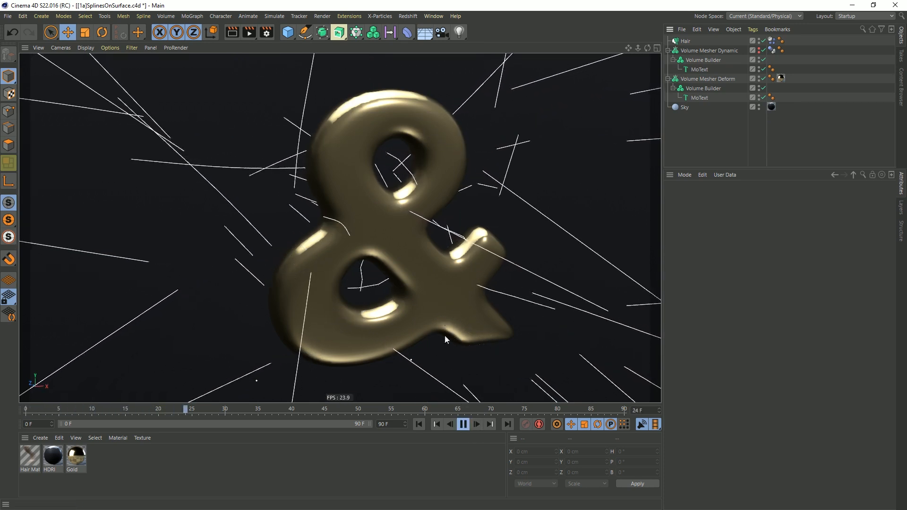
pyautogui.click(463, 425)
pyautogui.click(419, 424)
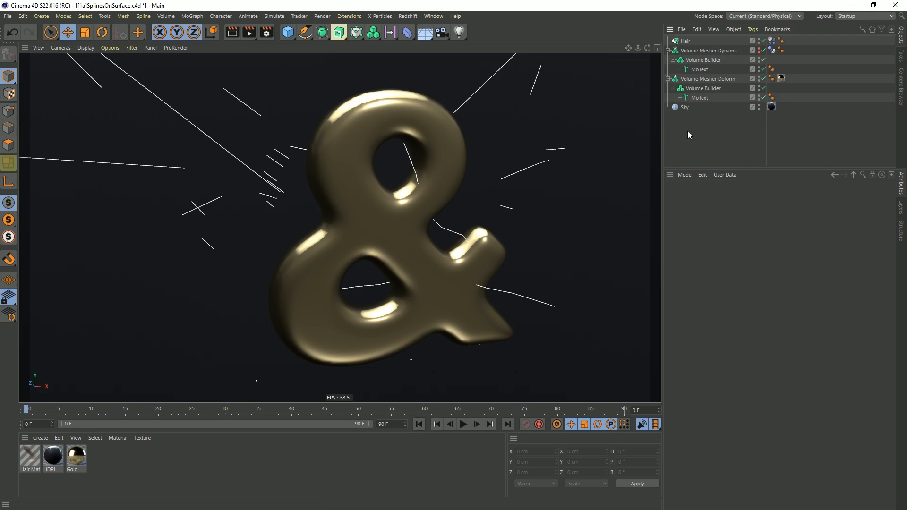
# - Try a 10 cm collision margin on the Hair object's dynamics body tag, advancing the simulation frame by frame to frame 3
pyautogui.click(772, 41)
pyautogui.moveTo(793, 281); pyautogui.dragTo(743, 282)
pyautogui.write('10')
pyautogui.press('Return')
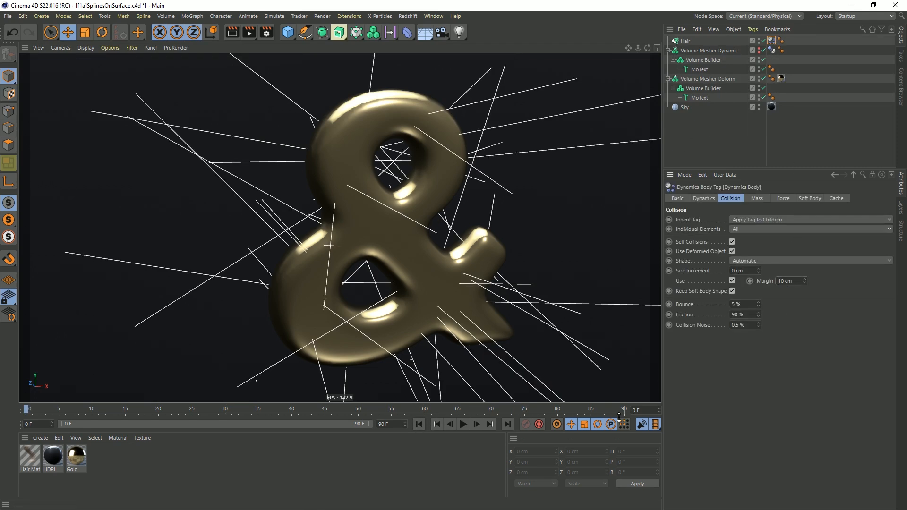
pyautogui.click(479, 424)
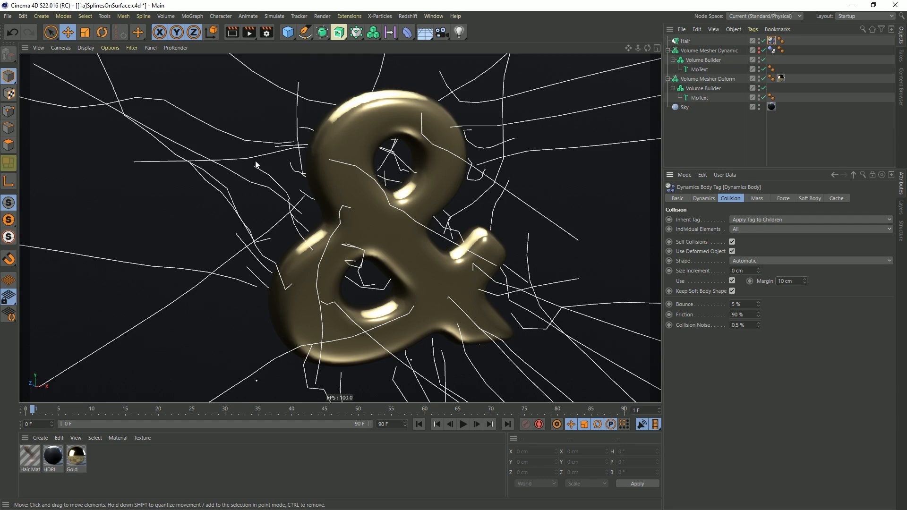
pyautogui.click(475, 424)
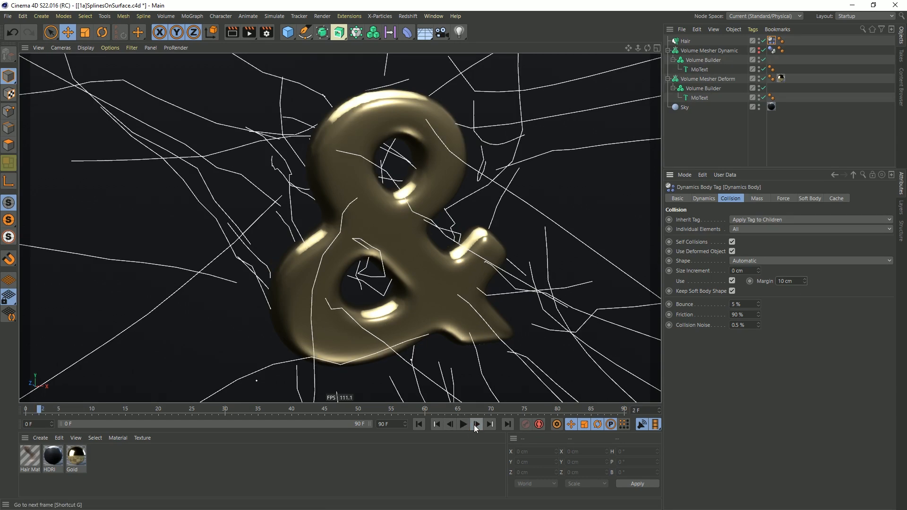
pyautogui.click(476, 425)
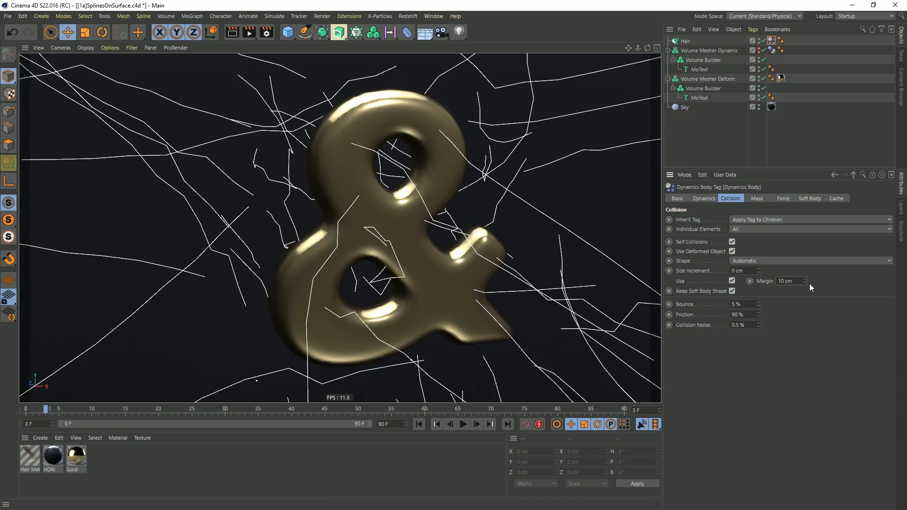
# - Set the Hair dynamics tag's collision margin to 5 cm, then play the simulation from the start and rewind it
pyautogui.doubleClick(795, 280)
pyautogui.write('5')
pyautogui.press('Return')
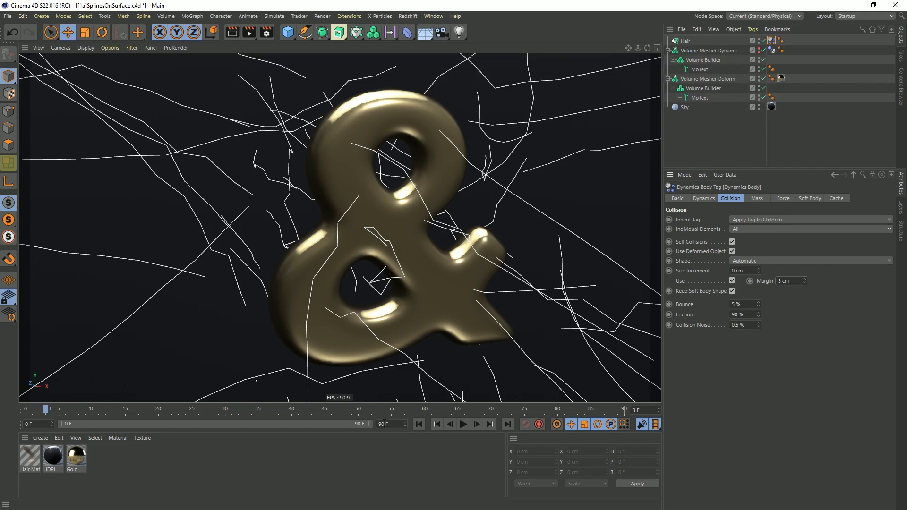
pyautogui.click(419, 424)
pyautogui.click(463, 424)
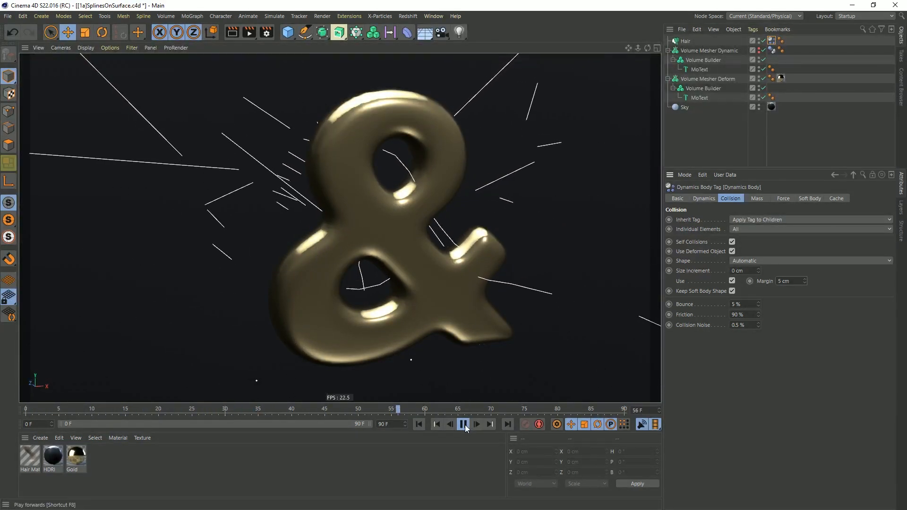
pyautogui.click(418, 425)
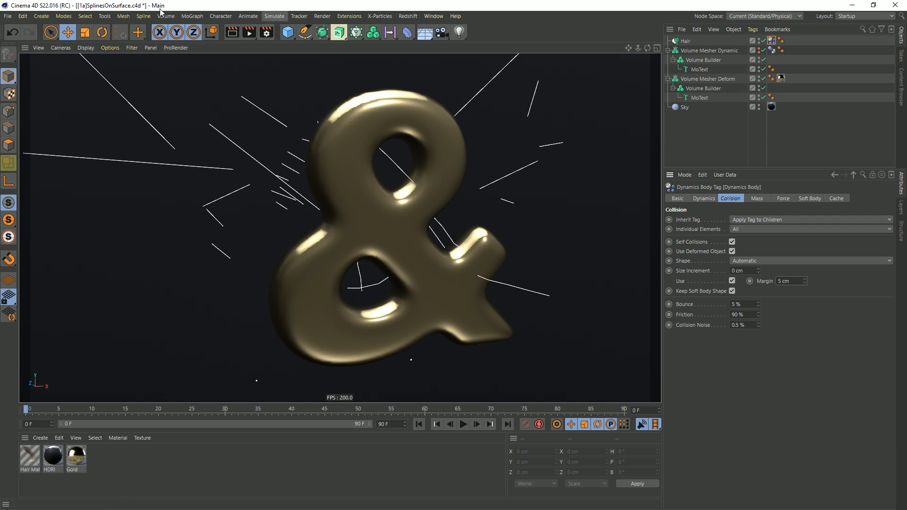
# - Add a Field Force to the scene and set its strength to 55
pyautogui.click(273, 17)
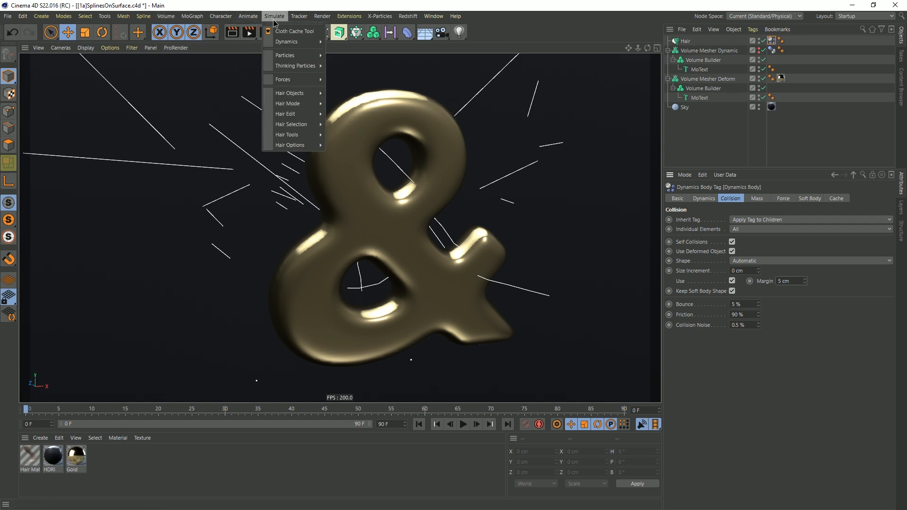
pyautogui.moveTo(290, 81)
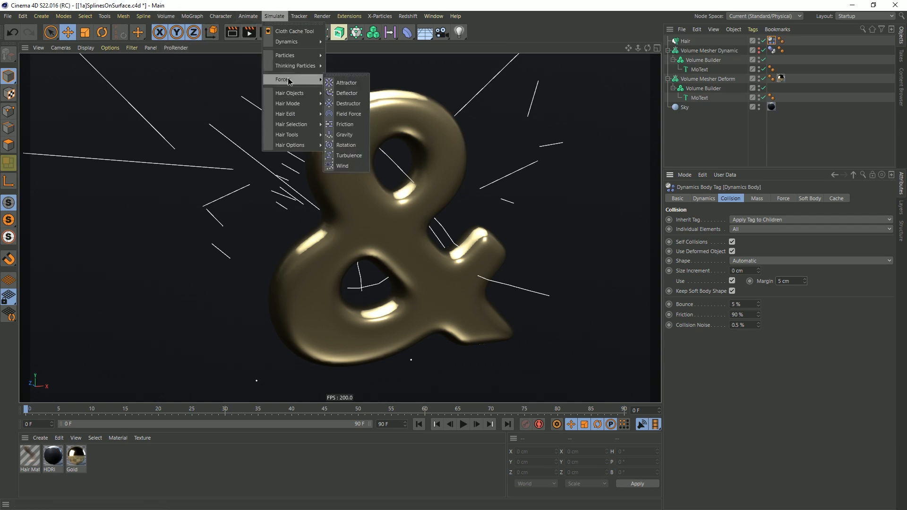
pyautogui.click(356, 115)
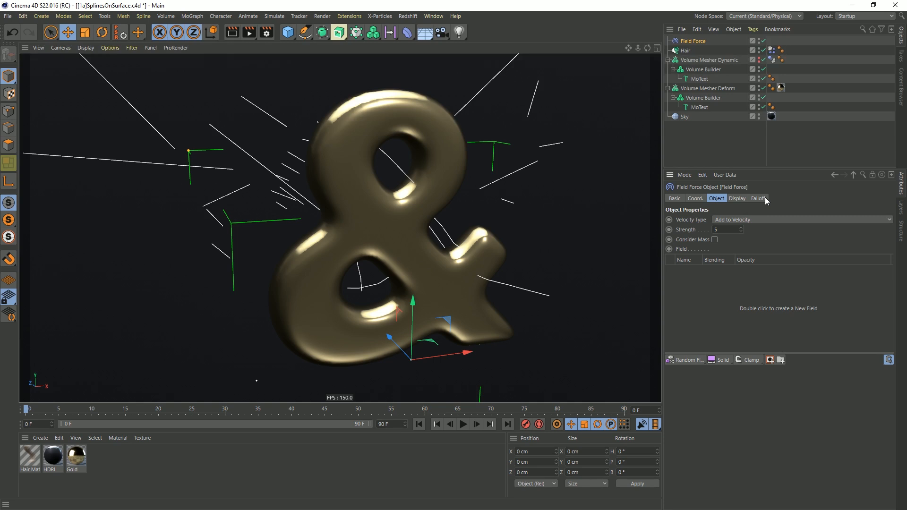
pyautogui.press('Return')
pyautogui.click(716, 230)
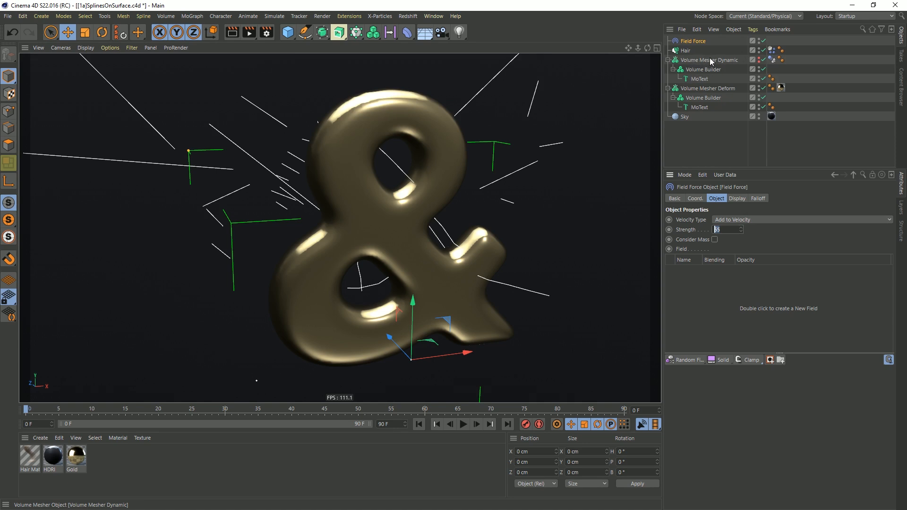
# - Add Volume Mesher Dynamic to the Field Force as a field layer and set that layer's mode to Surface
pyautogui.moveTo(723, 61); pyautogui.dragTo(698, 316)
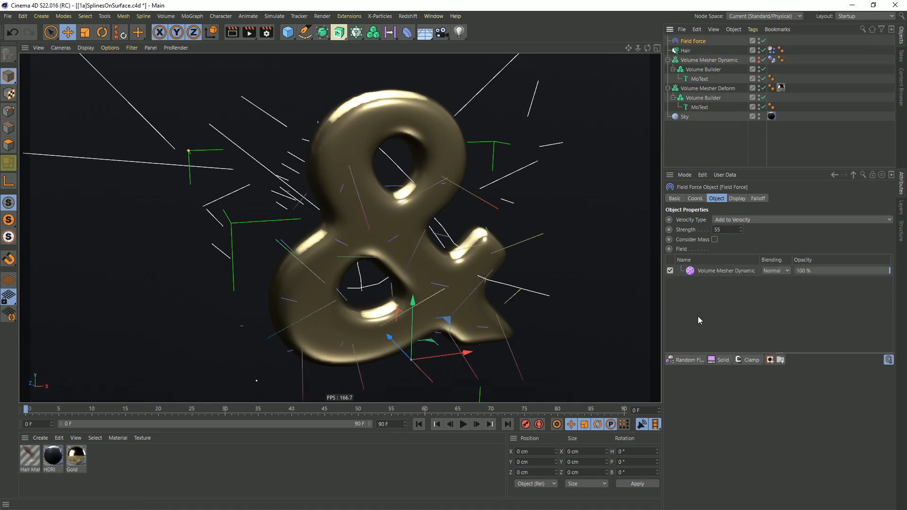
pyautogui.click(698, 274)
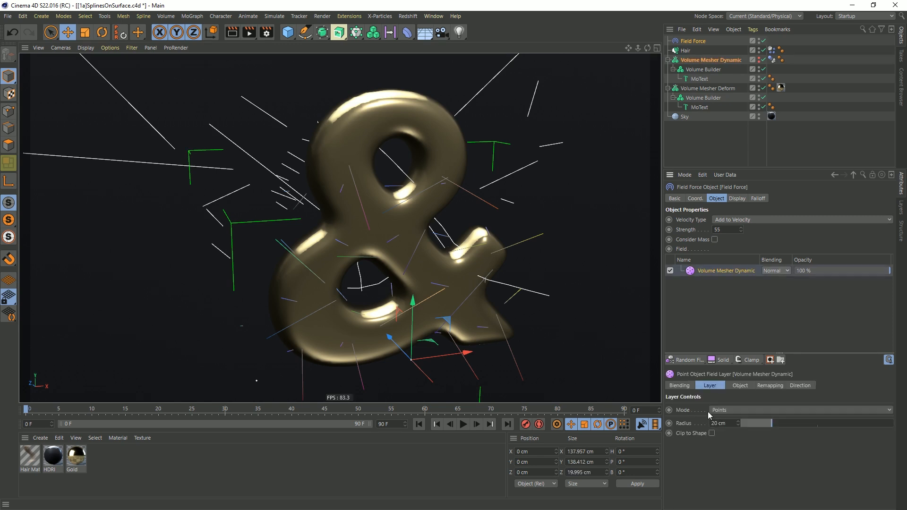
pyautogui.click(737, 411)
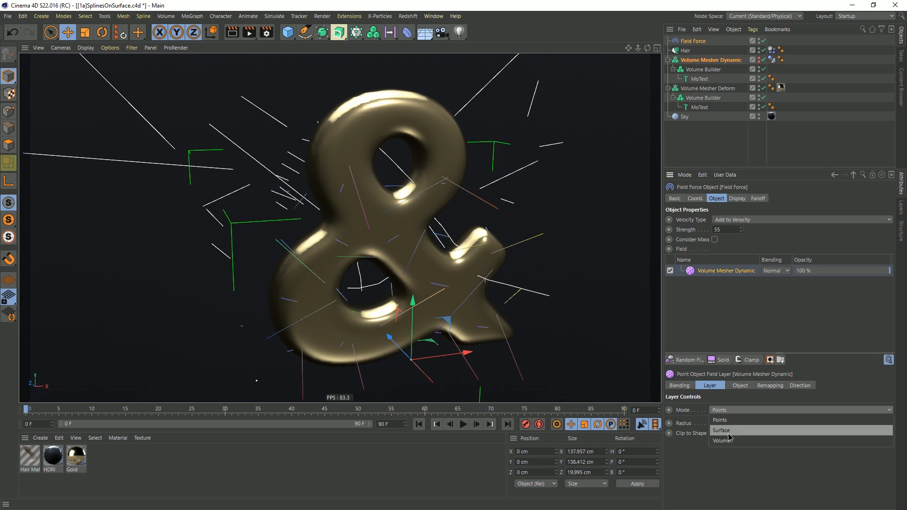
pyautogui.click(729, 431)
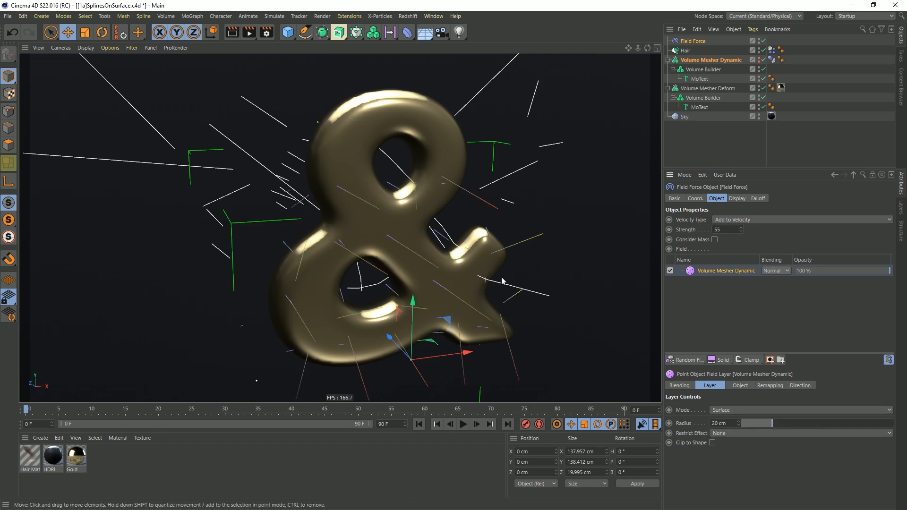
# - Enlarge the Field Force's display box to 2000 cm in X and Y and set its line density to 100%
pyautogui.click(741, 199)
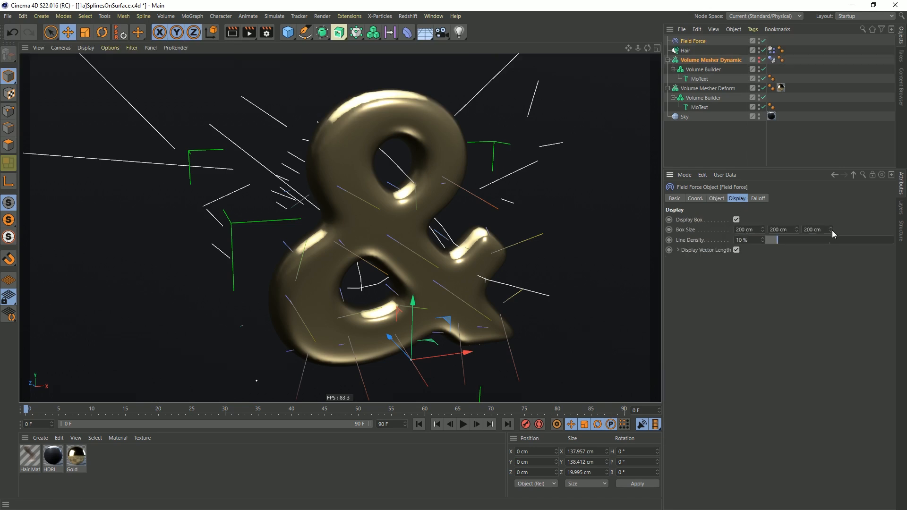
pyautogui.scroll(-5, 405, 224)
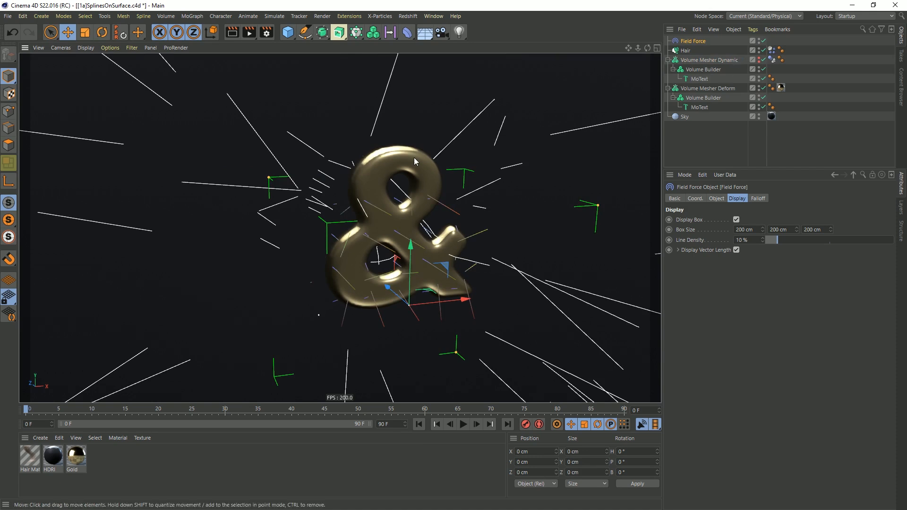
pyautogui.click(740, 231)
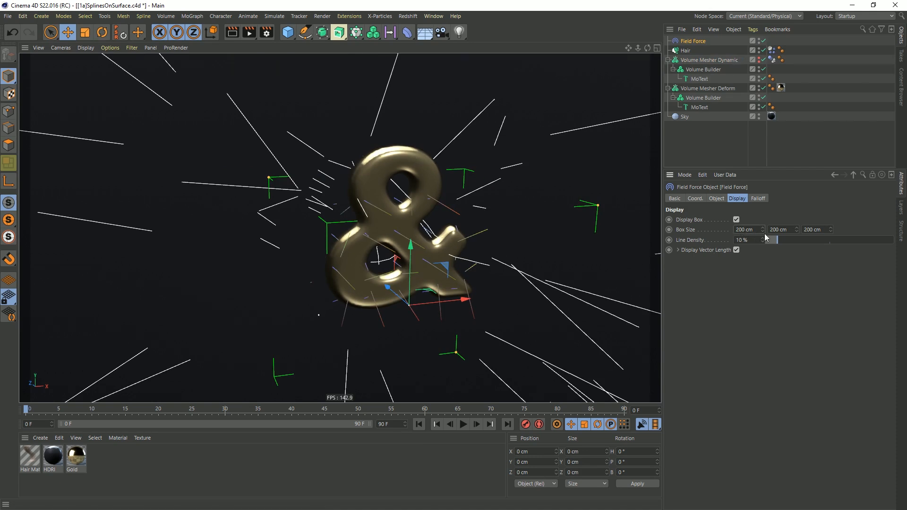
pyautogui.write('0')
pyautogui.click(775, 230)
pyautogui.write('0')
pyautogui.press('Return')
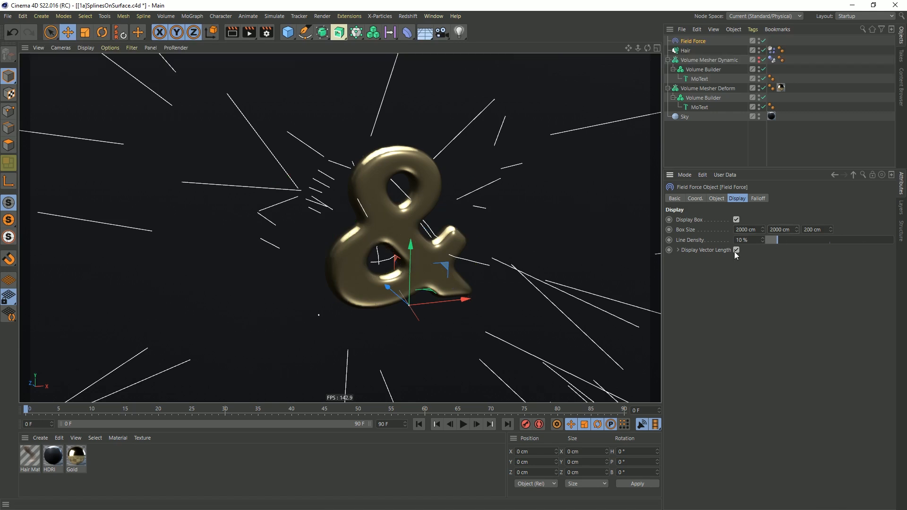
pyautogui.moveTo(794, 241); pyautogui.dragTo(895, 246)
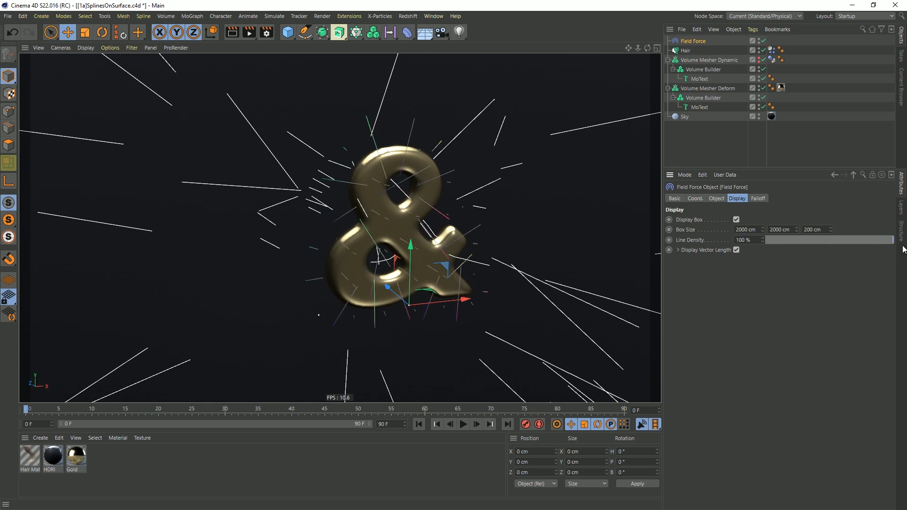
pyautogui.moveTo(840, 242); pyautogui.dragTo(895, 242)
pyautogui.keyDown('alt'); pyautogui.moveTo(437, 227); pyautogui.dragTo(577, 193); pyautogui.keyUp('alt')
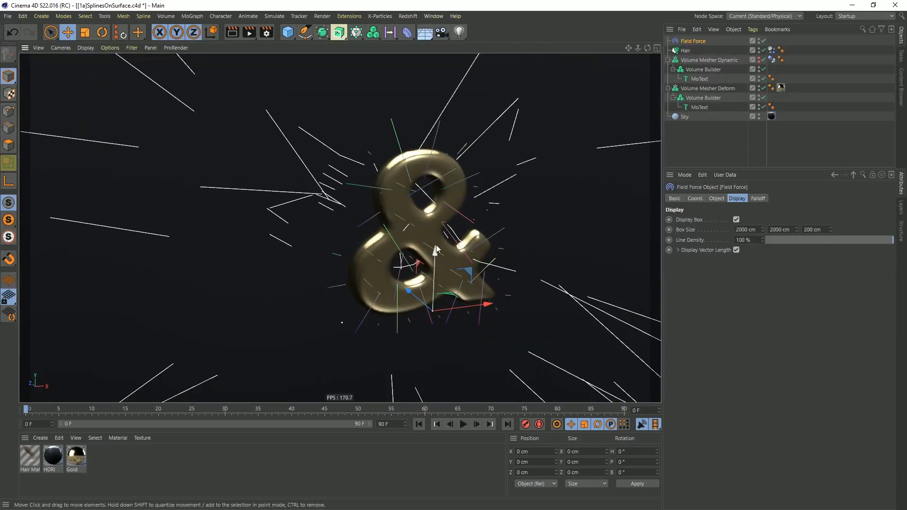
# - Set the Z size of the Field Force's display box to 0 cm
pyautogui.click(748, 229)
pyautogui.click(780, 229)
pyautogui.click(814, 230)
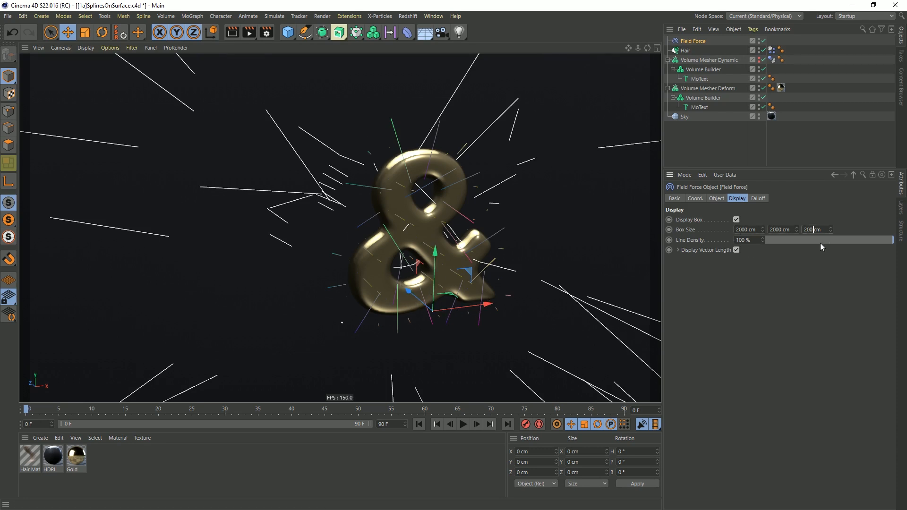
pyautogui.moveTo(829, 232); pyautogui.dragTo(797, 236)
pyautogui.write('0')
pyautogui.press('Return')
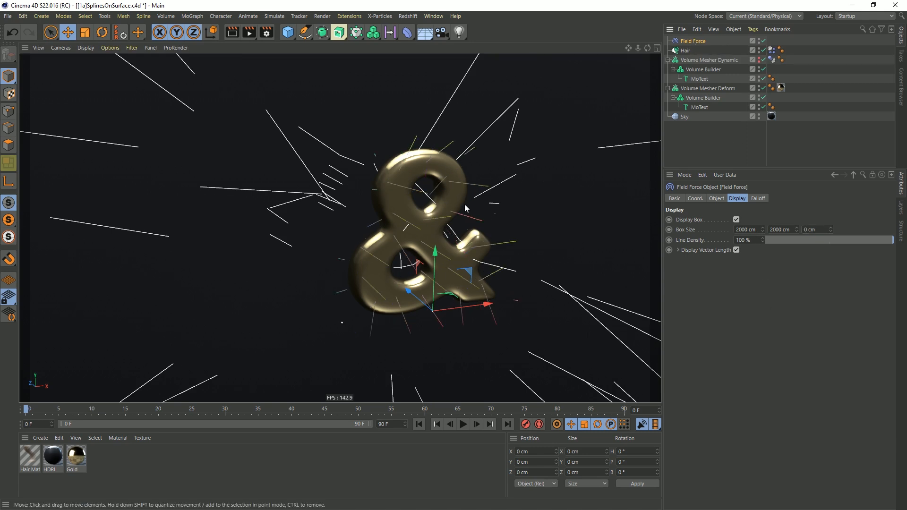
# - Move the Field Force about 10.9 cm along its Z axis and check its vectors around the ampersand
pyautogui.keyDown('alt'); pyautogui.moveTo(434, 251); pyautogui.dragTo(523, 249); pyautogui.keyUp('alt')
pyautogui.click(689, 41)
pyautogui.moveTo(393, 307); pyautogui.dragTo(376, 304)
pyautogui.keyDown('alt'); pyautogui.moveTo(410, 224); pyautogui.dragTo(407, 225); pyautogui.keyUp('alt')
pyautogui.keyDown('alt'); pyautogui.moveTo(435, 196); pyautogui.dragTo(302, 189); pyautogui.keyUp('alt')
pyautogui.keyDown('alt'); pyautogui.moveTo(443, 224); pyautogui.dragTo(466, 233); pyautogui.keyUp('alt')
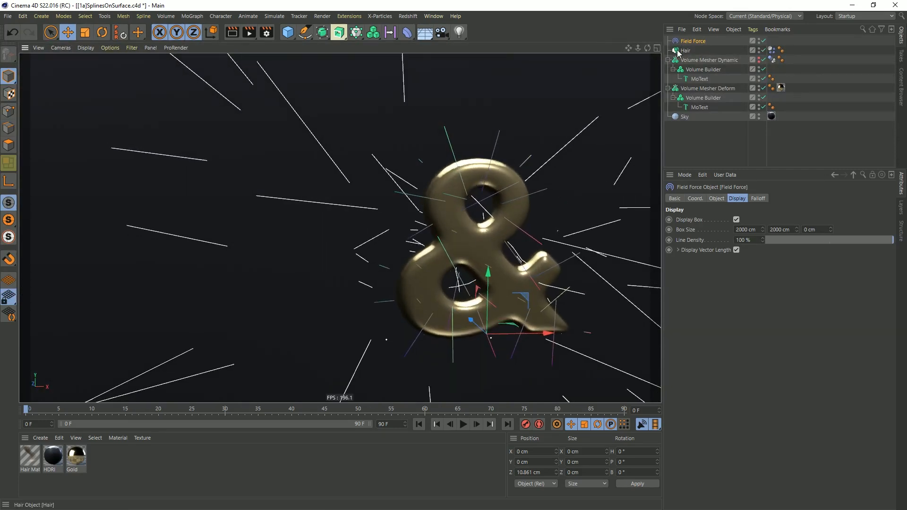
pyautogui.scroll(-3, 505, 235)
pyautogui.keyDown('alt'); pyautogui.moveTo(504, 240); pyautogui.dragTo(420, 236, button='middle'); pyautogui.keyUp('alt')
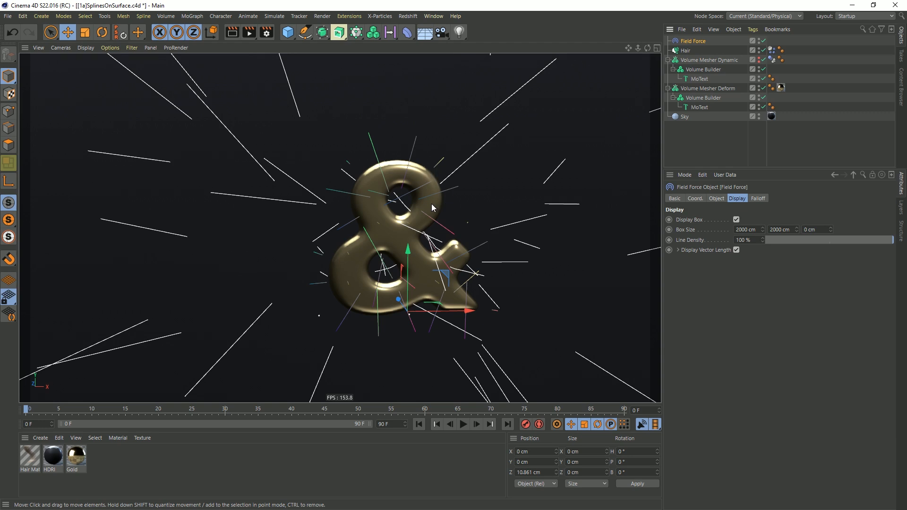
# - Set the radius of the Field Force's Volume Mesher Dynamic layer to 2200 cm and inspect the extent of its vectors
pyautogui.click(724, 198)
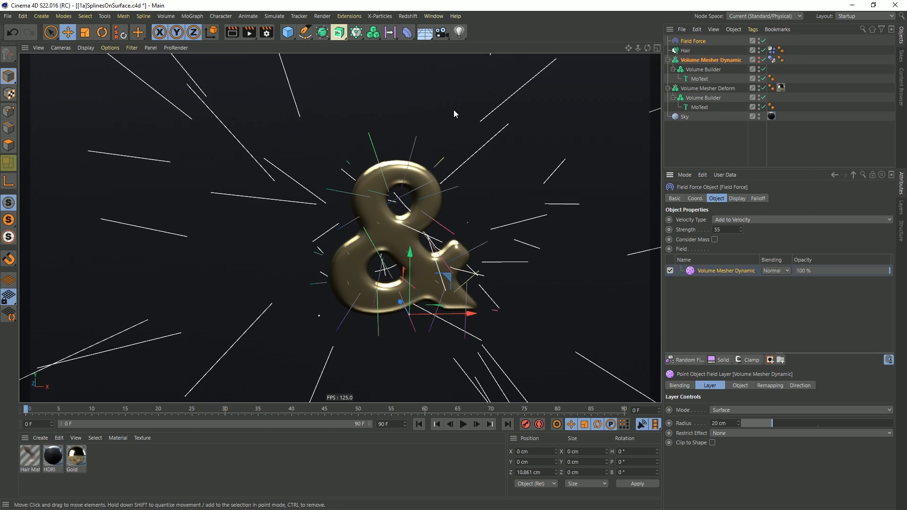
pyautogui.click(698, 41)
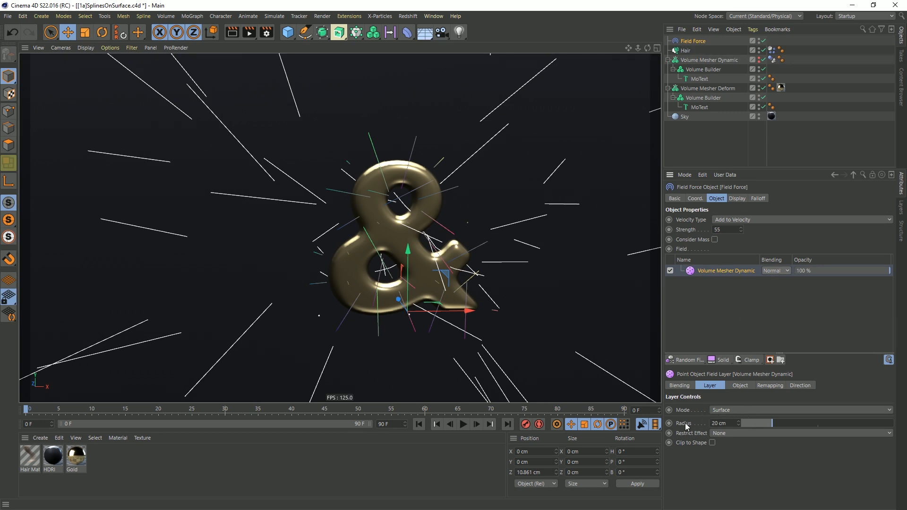
pyautogui.moveTo(775, 424); pyautogui.dragTo(894, 431)
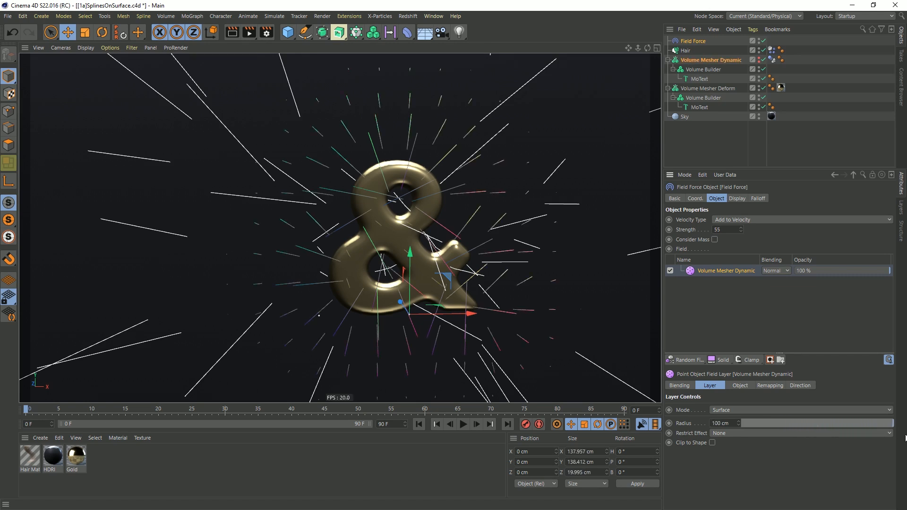
pyautogui.click(718, 424)
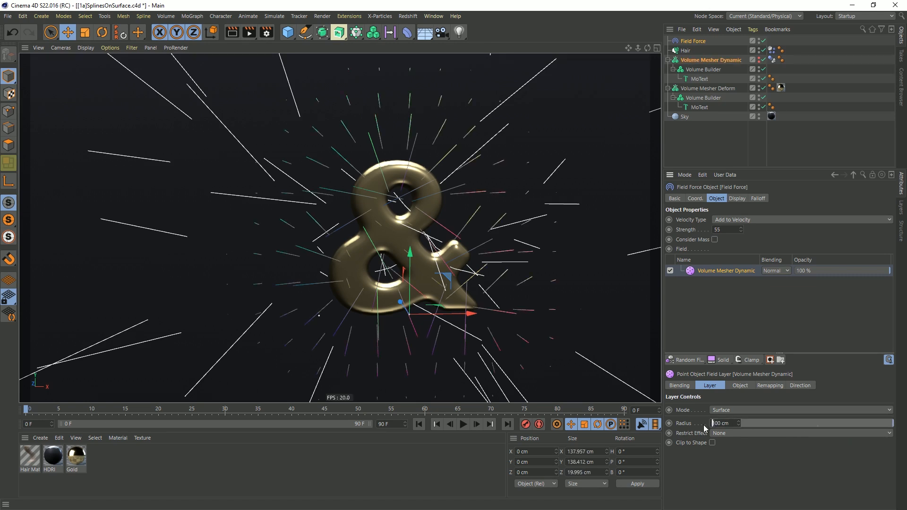
pyautogui.write('2200')
pyautogui.press('Return')
pyautogui.keyDown('alt'); pyautogui.moveTo(412, 230); pyautogui.dragTo(174, 274, button='right'); pyautogui.keyUp('alt')
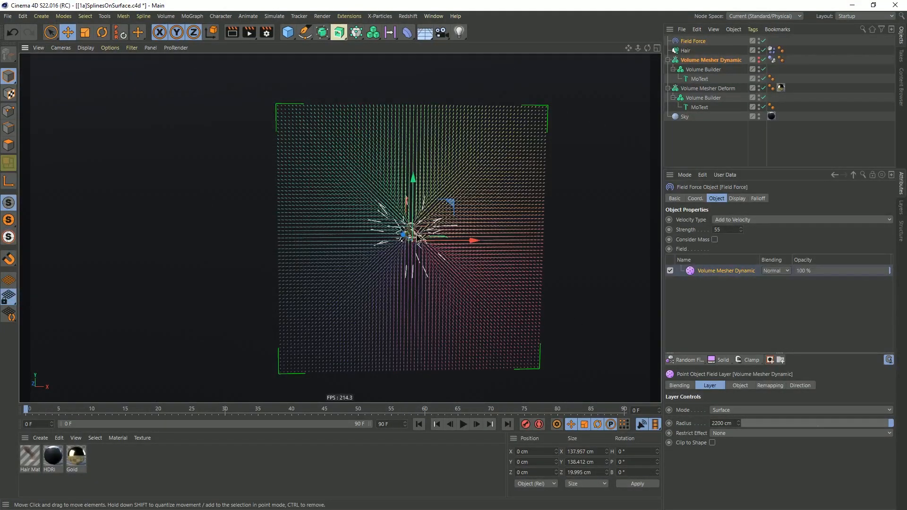
pyautogui.scroll(8, 506, 228)
pyautogui.scroll(2, 506, 229)
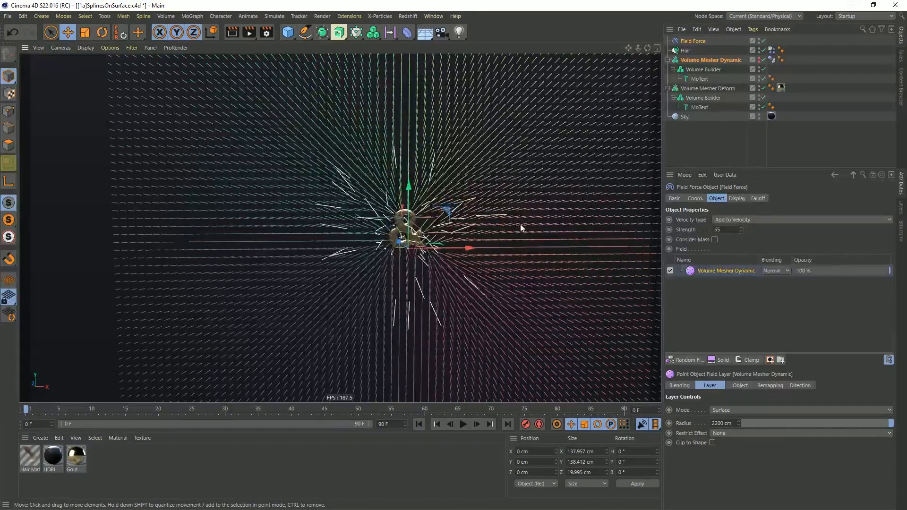
pyautogui.scroll(2, 413, 233)
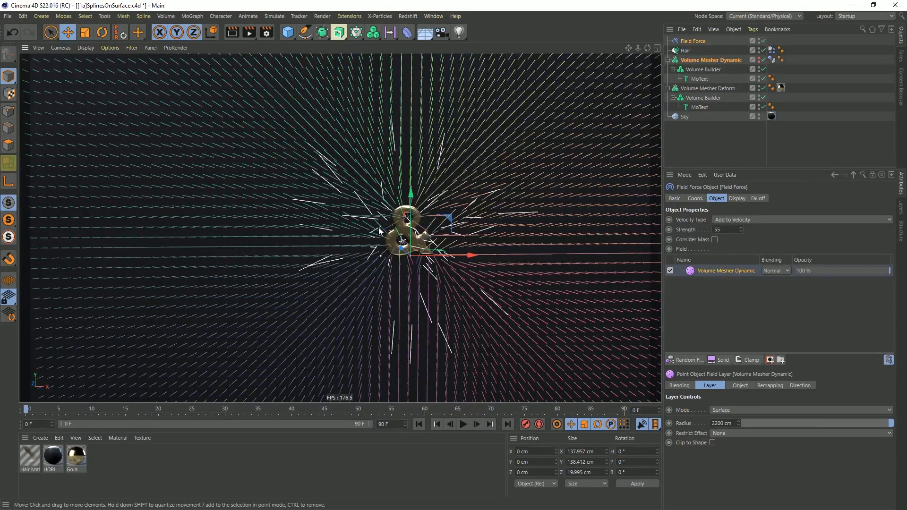
pyautogui.scroll(-3, 258, 215)
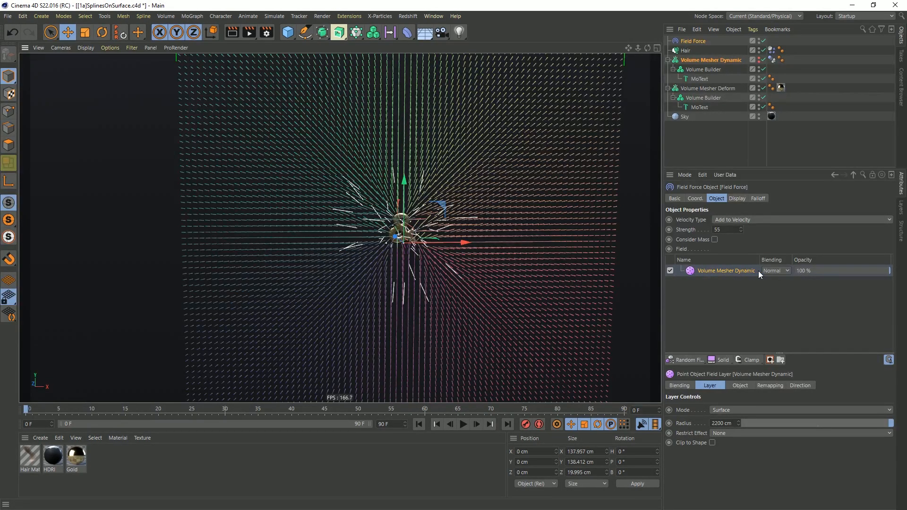
# - Set the remapping Inner Offset of the Field Force's Volume Mesher Dynamic layer to 100% and inspect its vectors around the ampersand
pyautogui.click(766, 385)
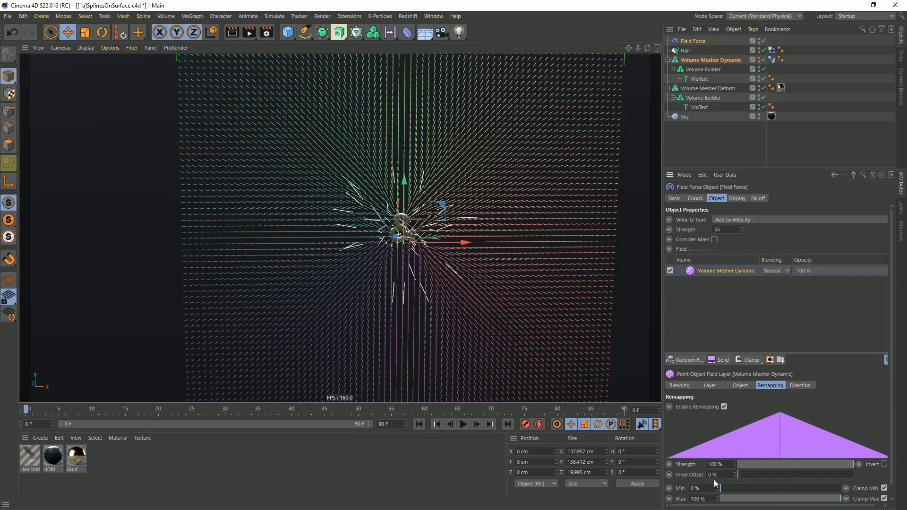
pyautogui.moveTo(739, 475); pyautogui.dragTo(858, 482)
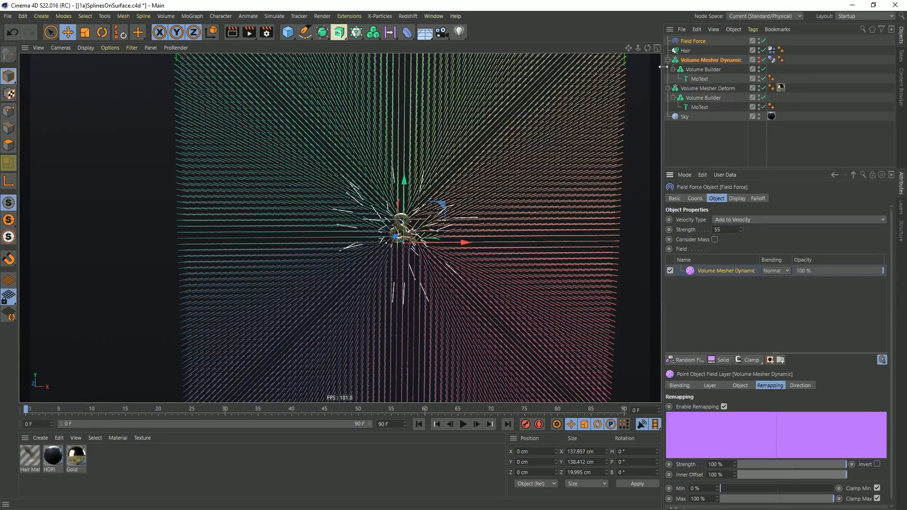
pyautogui.keyDown('alt'); pyautogui.moveTo(407, 211); pyautogui.dragTo(389, 244); pyautogui.keyUp('alt')
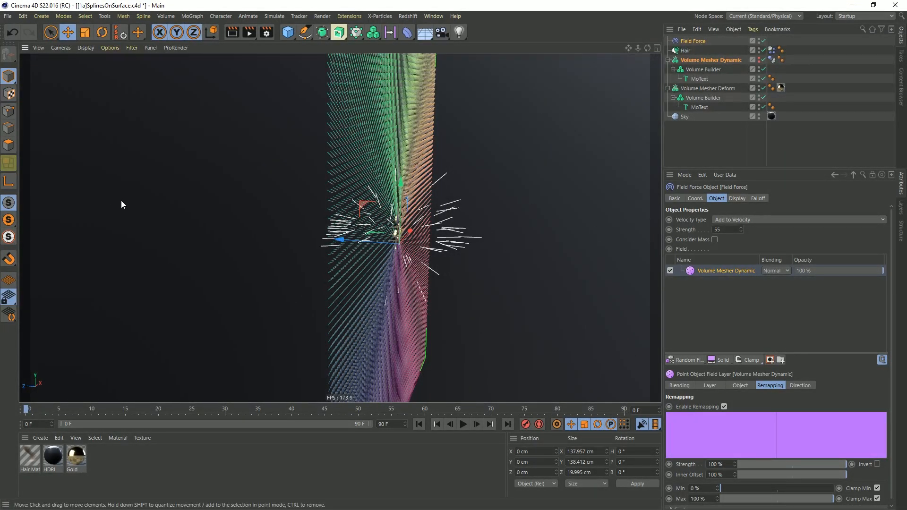
pyautogui.keyDown('alt'); pyautogui.moveTo(489, 231); pyautogui.dragTo(384, 220); pyautogui.keyUp('alt')
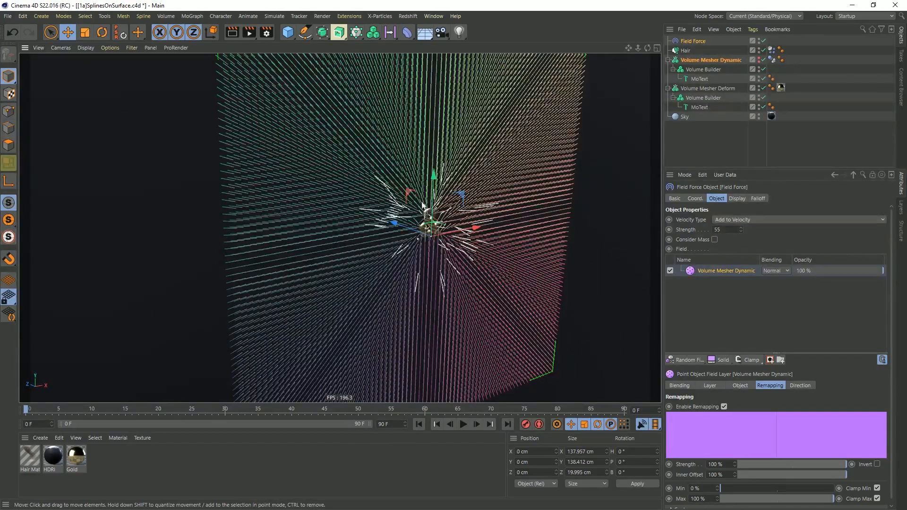
pyautogui.scroll(5, 384, 220)
pyautogui.keyDown('alt'); pyautogui.moveTo(547, 195); pyautogui.dragTo(439, 267); pyautogui.keyUp('alt')
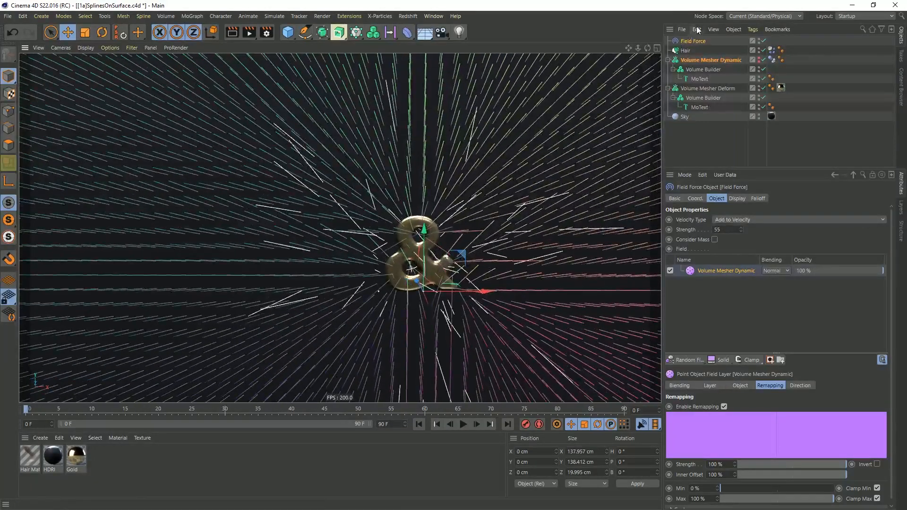
# - Turn off the Display Box of the Field Force
pyautogui.click(689, 41)
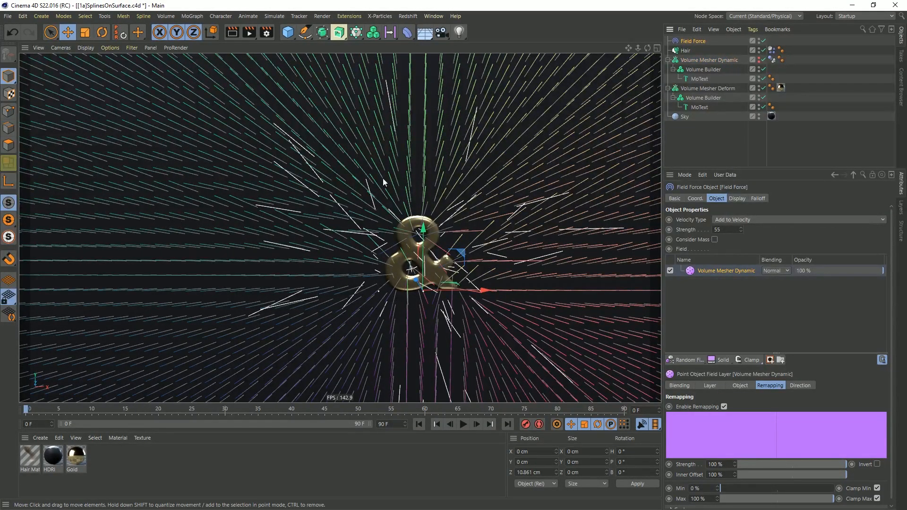
pyautogui.click(735, 198)
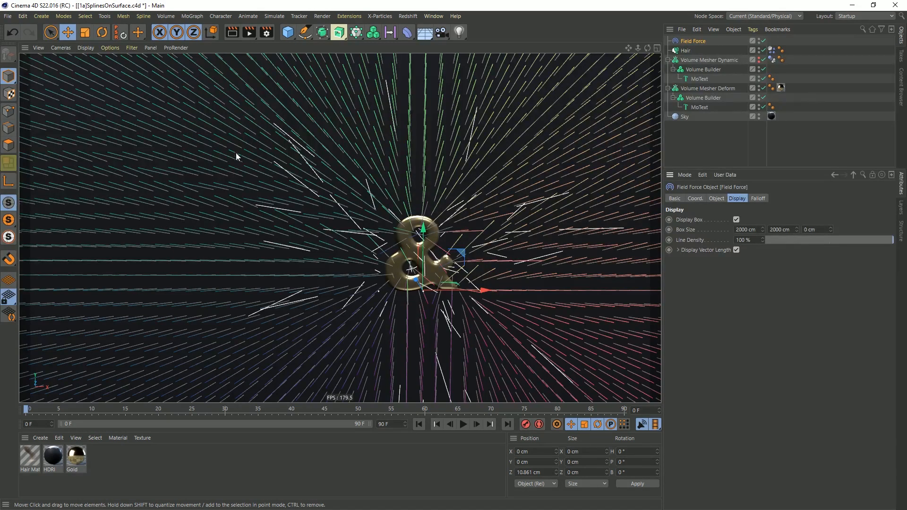
pyautogui.click(736, 220)
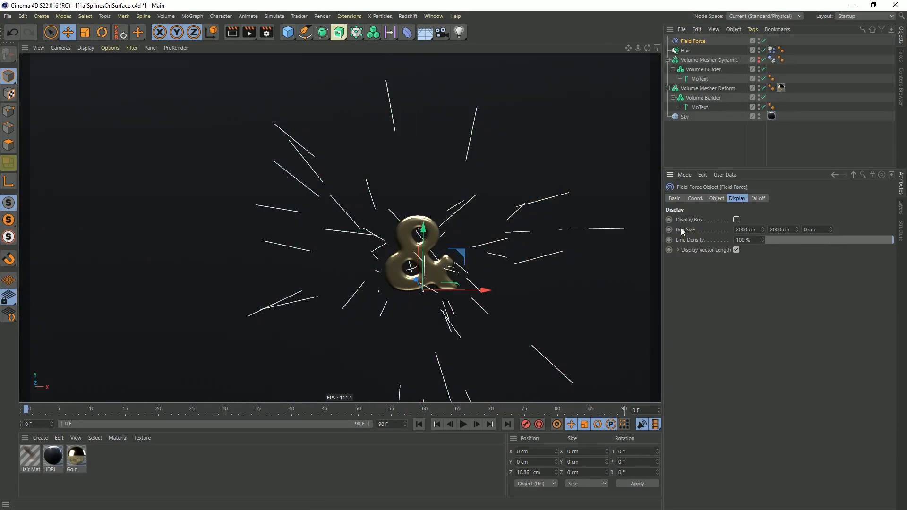
pyautogui.keyDown('alt'); pyautogui.moveTo(595, 179); pyautogui.dragTo(514, 215, button='middle'); pyautogui.keyUp('alt')
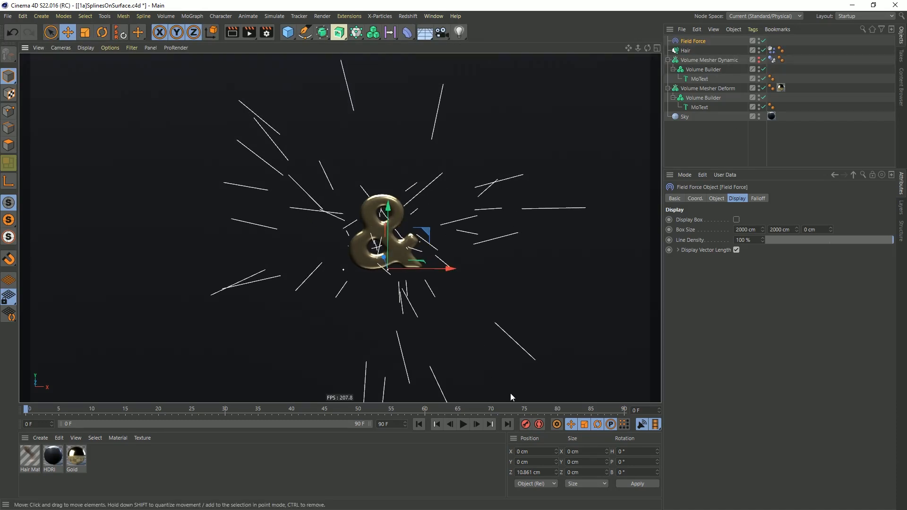
# - Advance the simulation by one frame, rewind to the start and inspect the hair splines around the ampersand
pyautogui.click(476, 425)
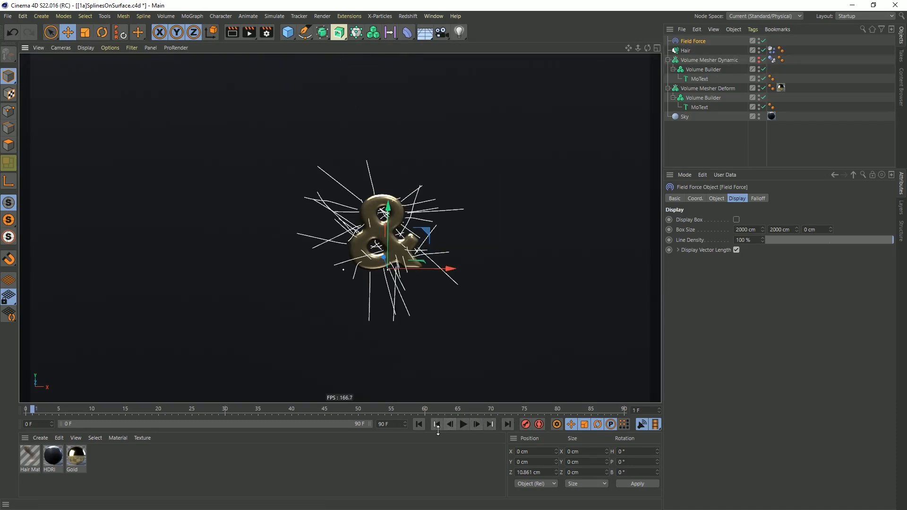
pyautogui.click(419, 426)
pyautogui.keyDown('alt'); pyautogui.moveTo(387, 254); pyautogui.dragTo(400, 206); pyautogui.keyUp('alt')
pyautogui.scroll(5, 364, 255)
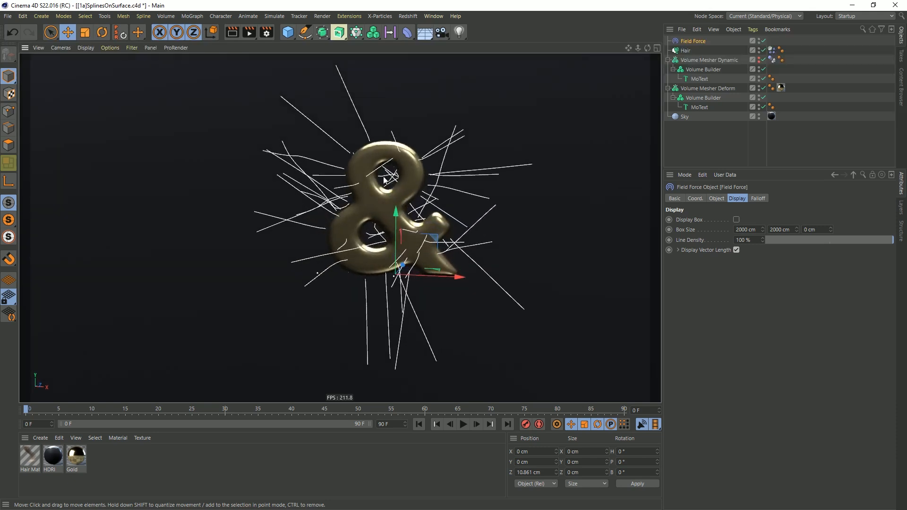
pyautogui.keyDown('alt'); pyautogui.moveTo(392, 174); pyautogui.dragTo(309, 194); pyautogui.keyUp('alt')
pyautogui.keyDown('alt'); pyautogui.moveTo(367, 169); pyautogui.dragTo(442, 169); pyautogui.keyUp('alt')
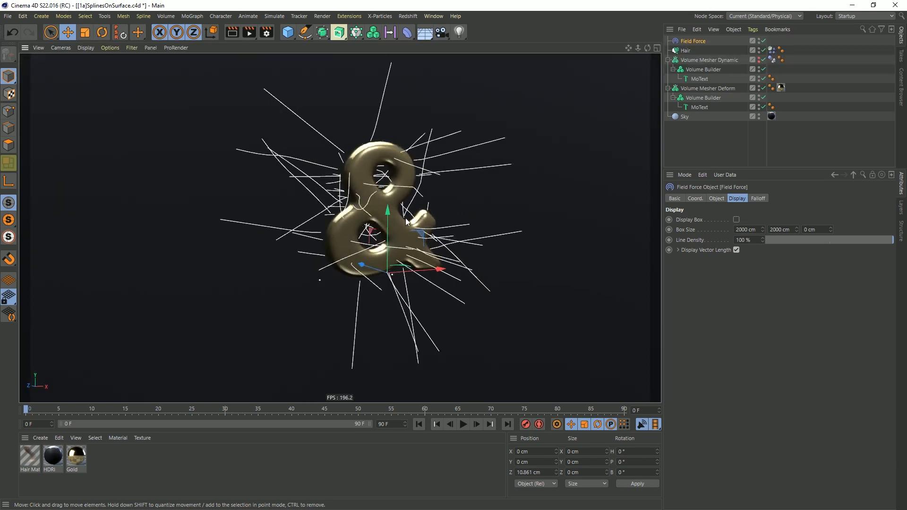
# - Play the simulation to check how the Field Force moves the hair splines, and rewind to frame 0
pyautogui.click(686, 50)
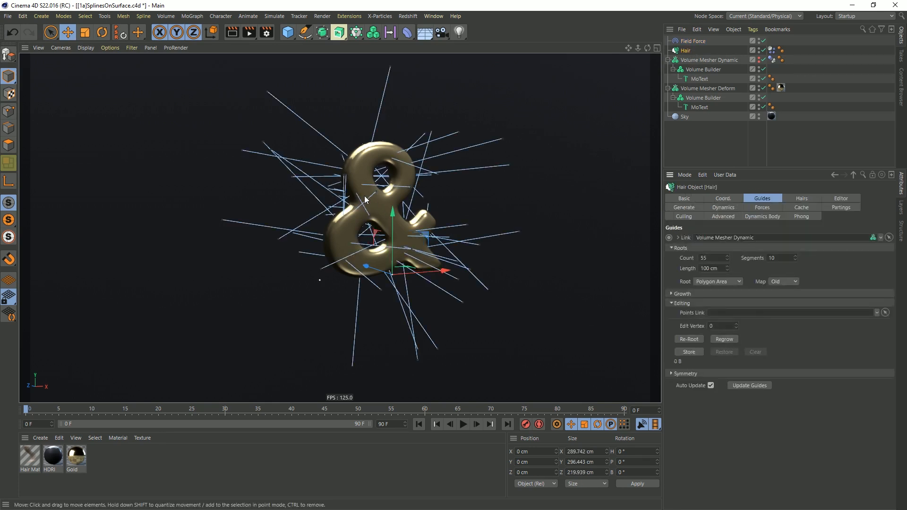
pyautogui.click(709, 160)
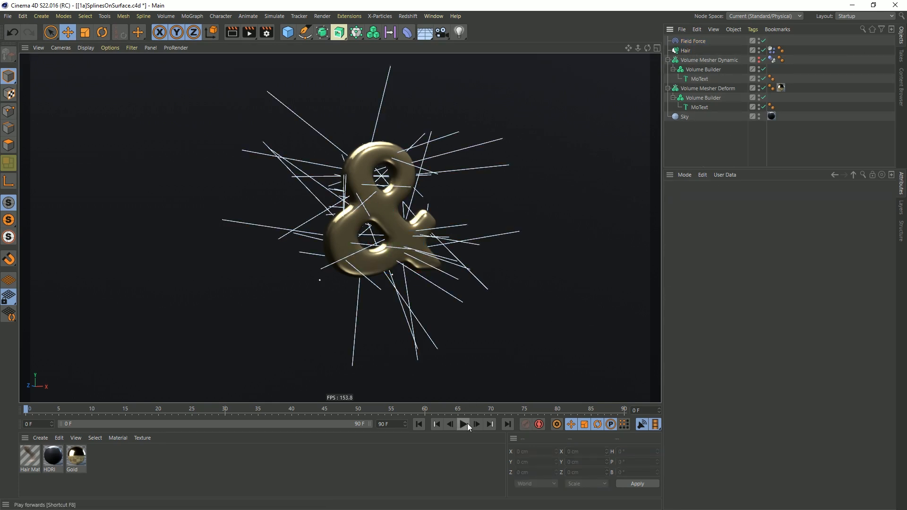
pyautogui.click(465, 424)
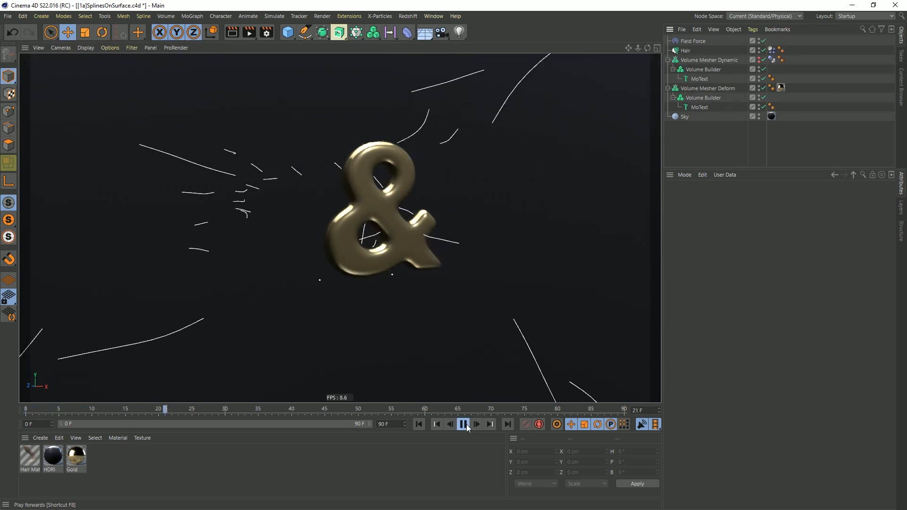
pyautogui.click(465, 424)
pyautogui.click(418, 424)
# - Turn off Invert Direction for the Volume Mesher Dynamic layer in the Field Force
pyautogui.click(693, 41)
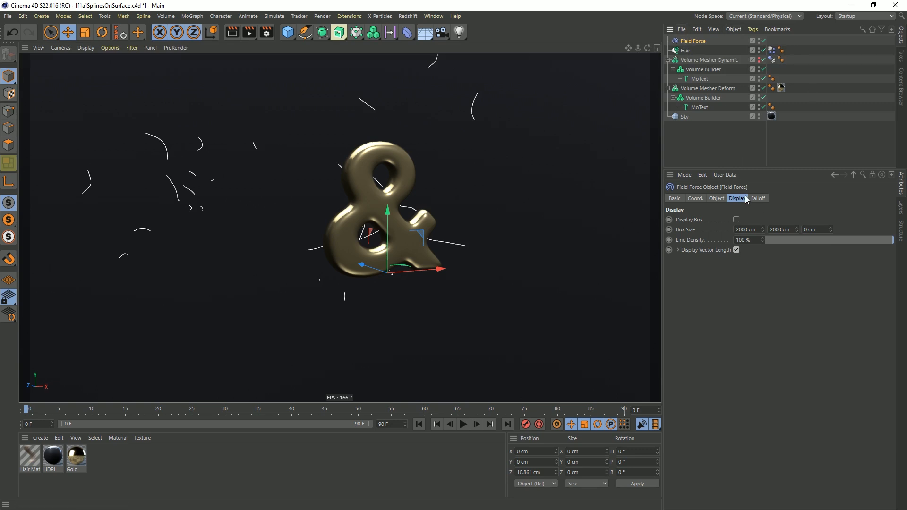
pyautogui.click(717, 199)
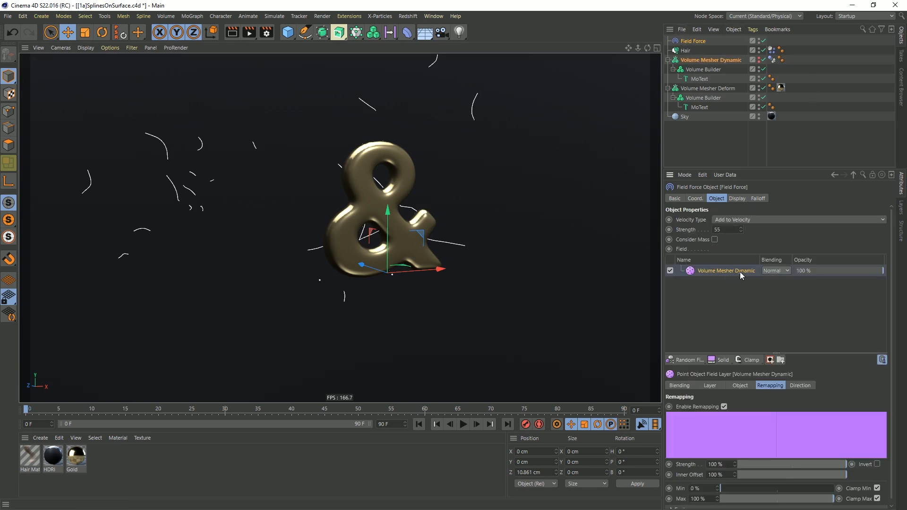
pyautogui.click(801, 386)
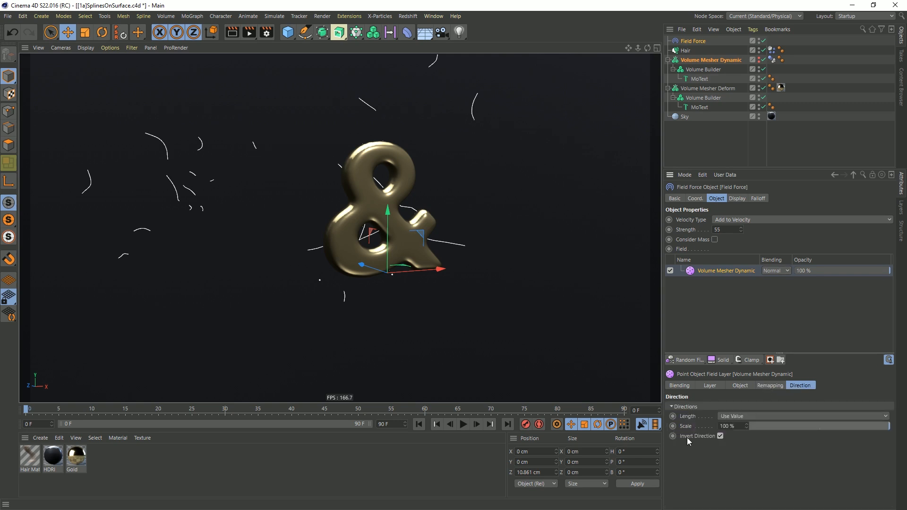
pyautogui.click(721, 436)
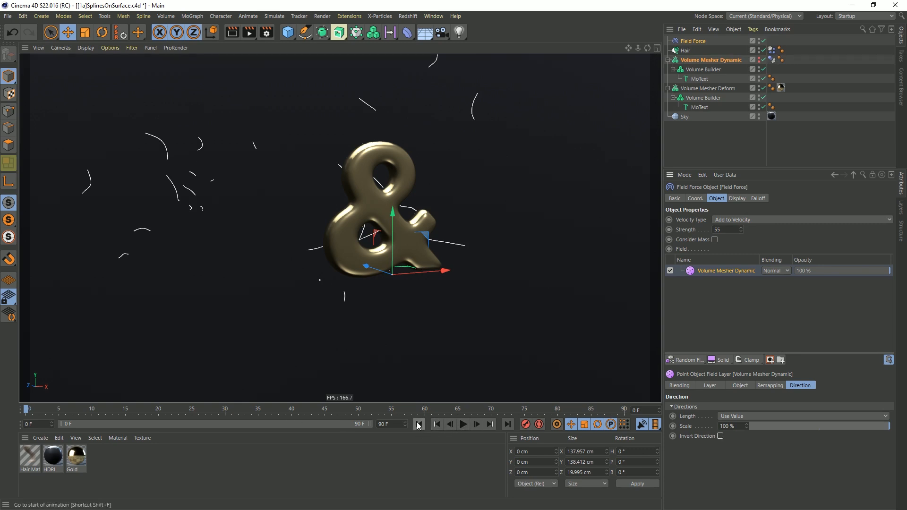
# - Play the simulation from the start, pause it at frame 44 and inspect the splines up close around the ampersand
pyautogui.click(476, 425)
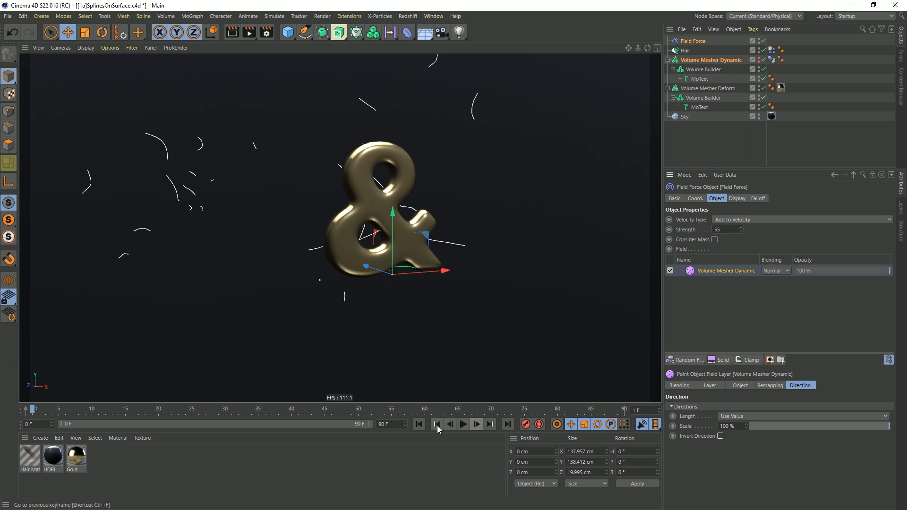
pyautogui.click(418, 425)
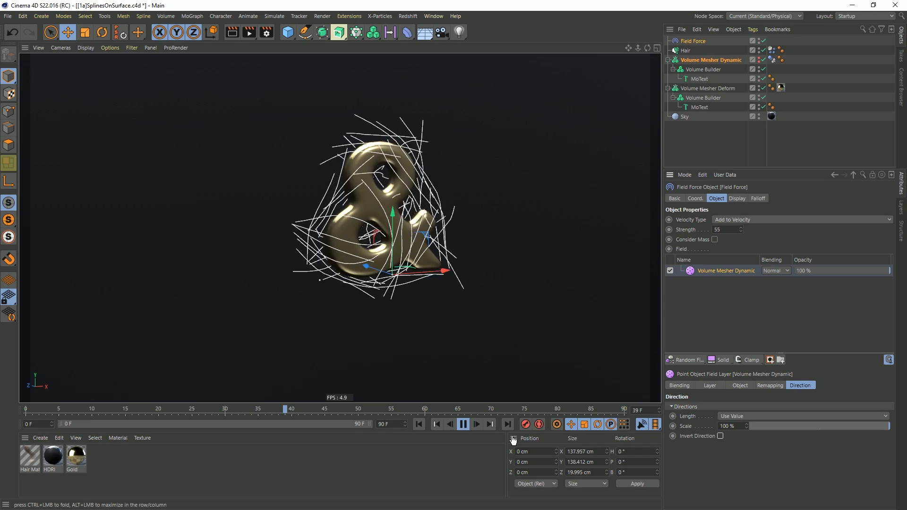
pyautogui.click(465, 428)
pyautogui.keyDown('alt'); pyautogui.moveTo(398, 188); pyautogui.dragTo(360, 181); pyautogui.keyUp('alt')
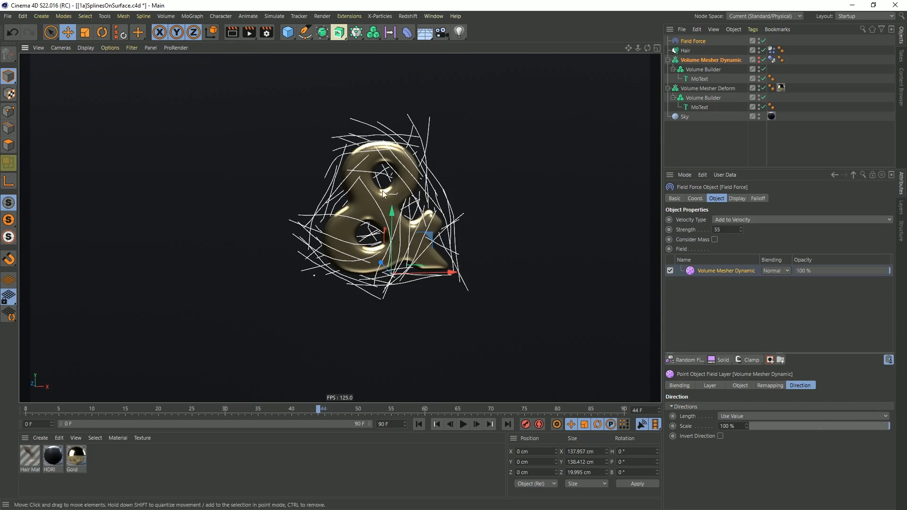
pyautogui.keyDown('alt'); pyautogui.moveTo(382, 215); pyautogui.dragTo(400, 202); pyautogui.keyUp('alt')
pyautogui.keyDown('alt'); pyautogui.moveTo(400, 201); pyautogui.dragTo(437, 190, button='right'); pyautogui.keyUp('alt')
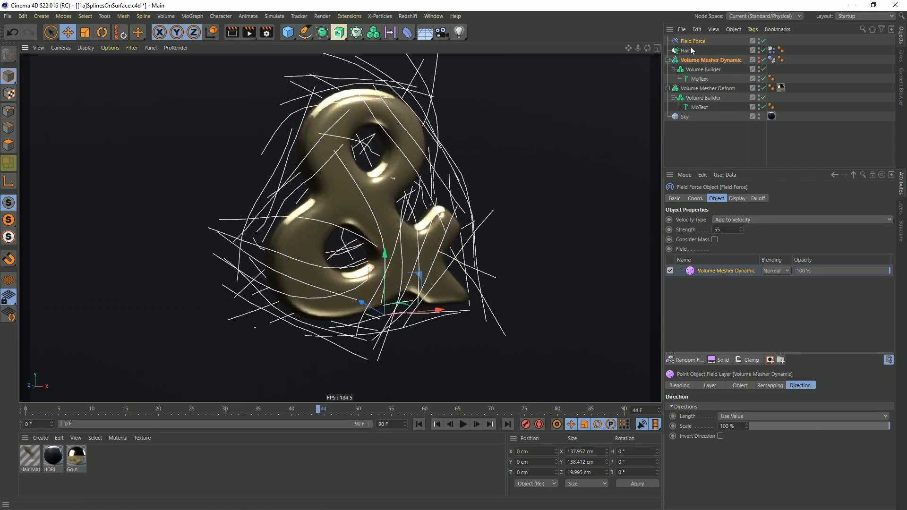
# - Set the soft-body Flexion in the Hair's Dynamics Body tag to 0 and replay the simulation from the start to frame 17
pyautogui.click(771, 50)
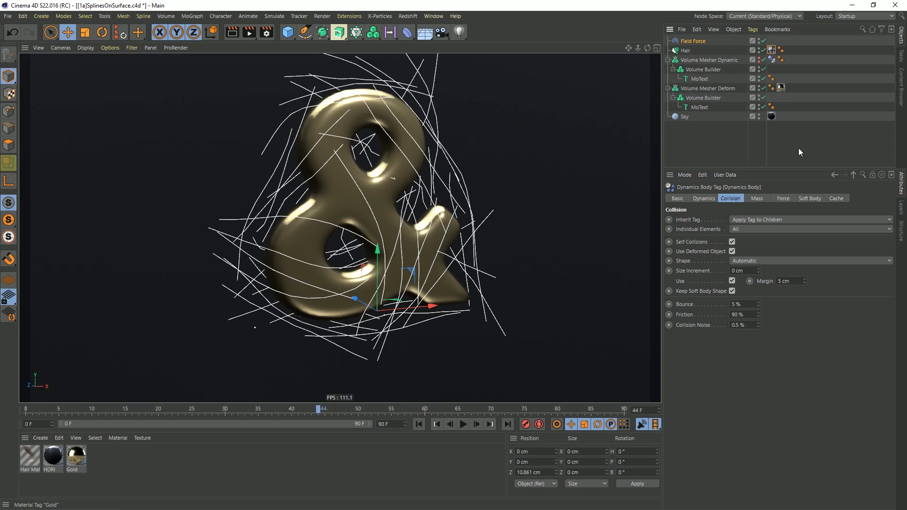
pyautogui.click(810, 199)
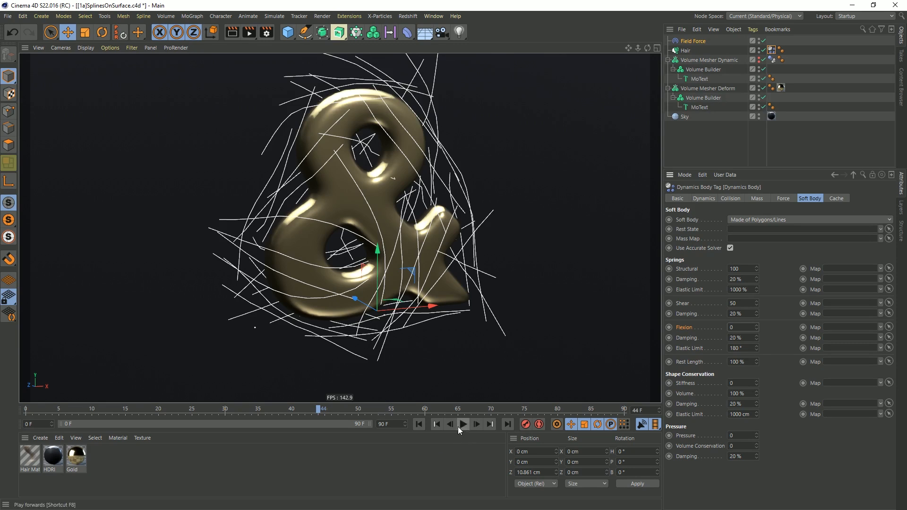
pyautogui.click(421, 426)
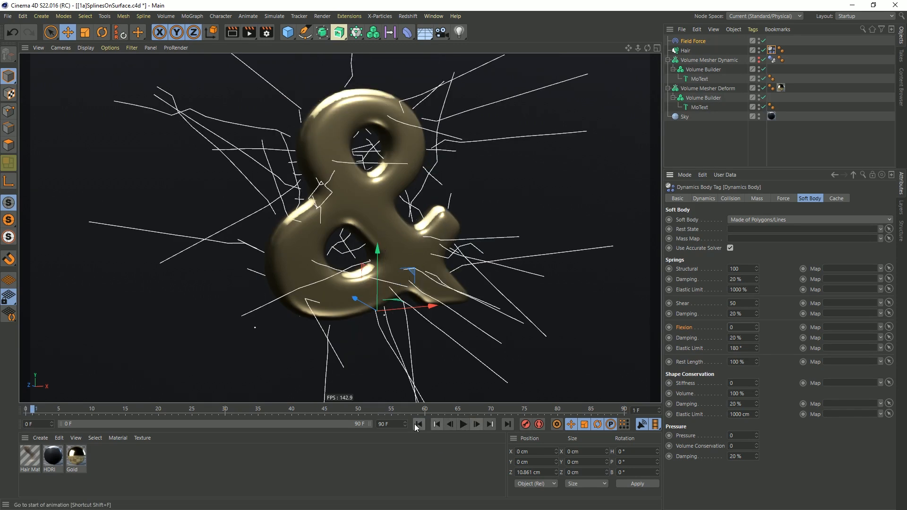
pyautogui.click(464, 425)
pyautogui.click(463, 425)
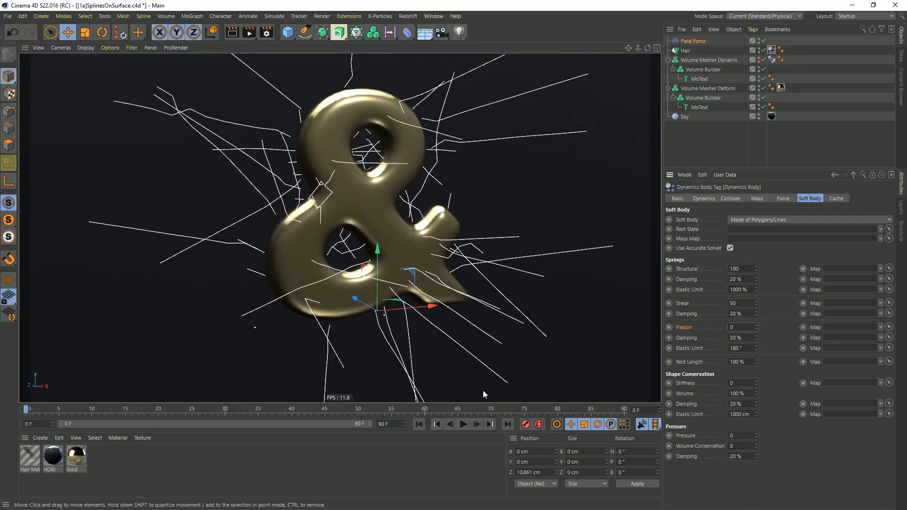
pyautogui.click(463, 425)
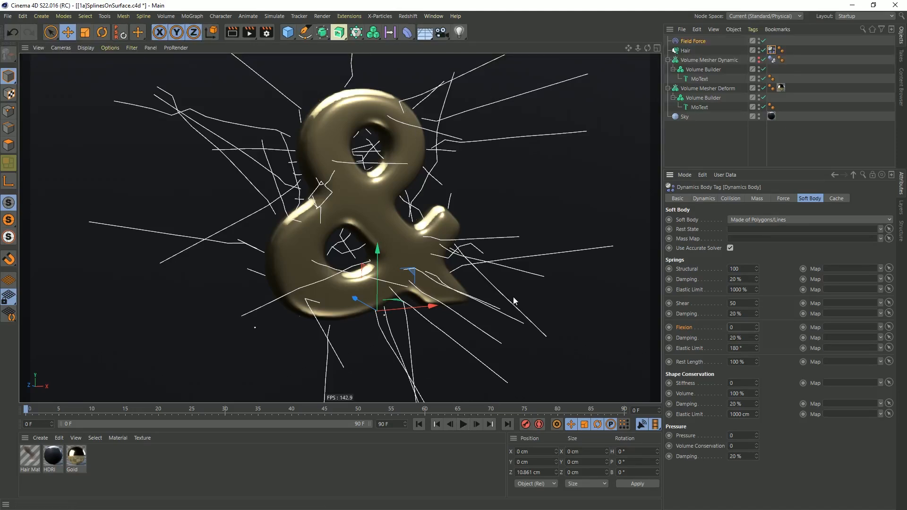
pyautogui.click(463, 425)
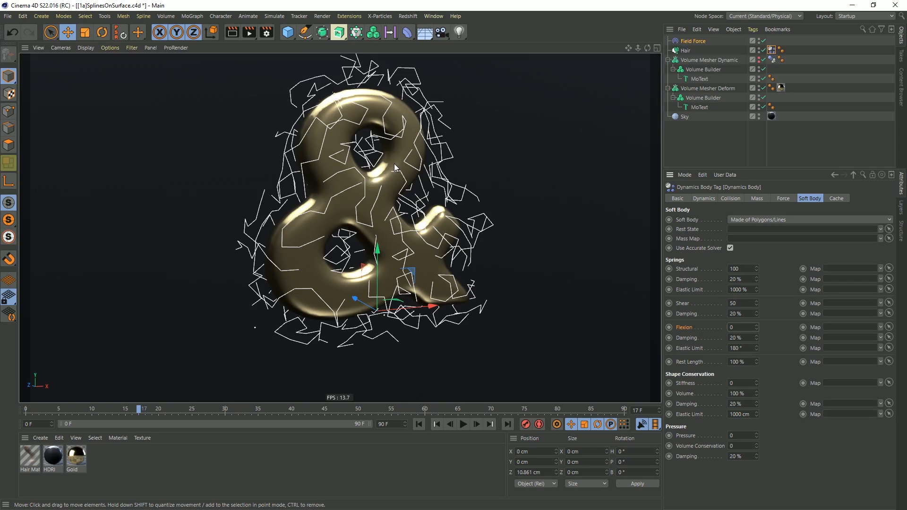
# - Continue the simulation to frame 30 and examine the splines around the ampersand from several angles
pyautogui.click(466, 426)
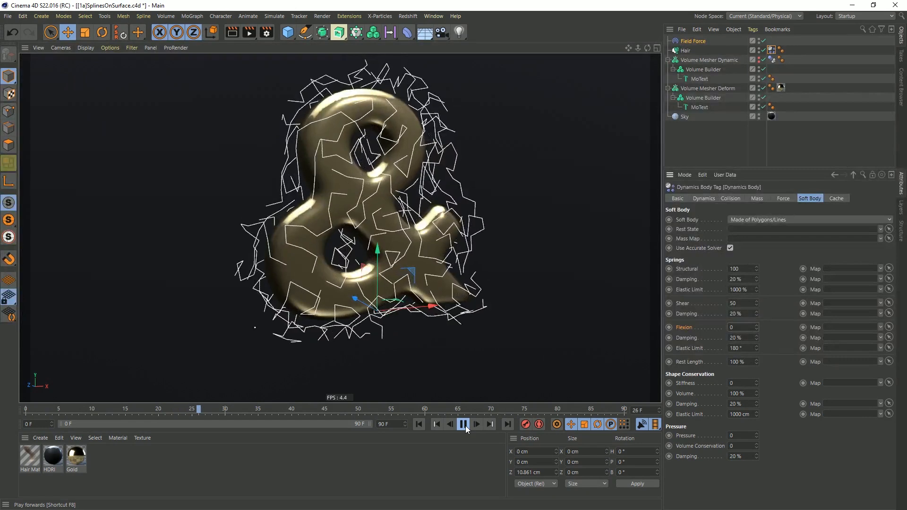
pyautogui.click(463, 423)
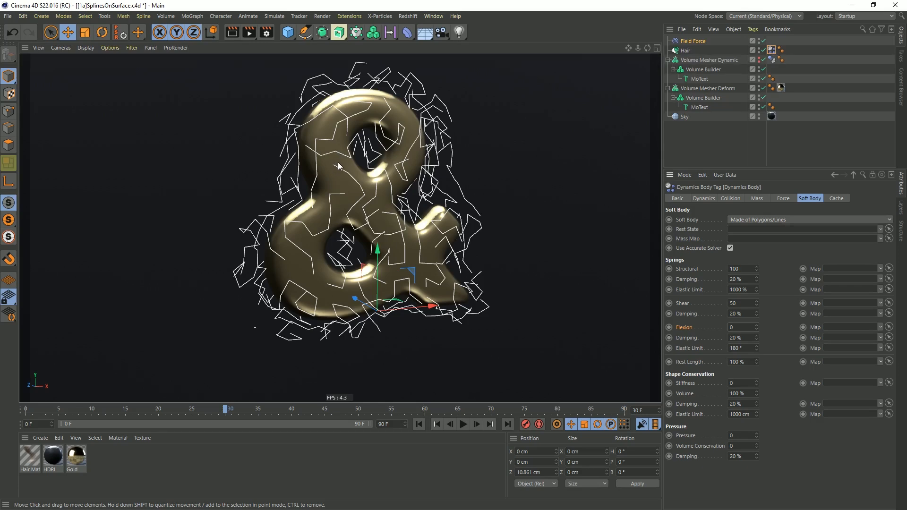
pyautogui.moveTo(364, 211)
pyautogui.keyDown('alt'); pyautogui.mouseDown()
pyautogui.moveTo(482, 223)
pyautogui.moveTo(470, 216)
pyautogui.moveTo(464, 229)
pyautogui.moveTo(376, 215)
pyautogui.mouseUp(); pyautogui.keyUp('alt')
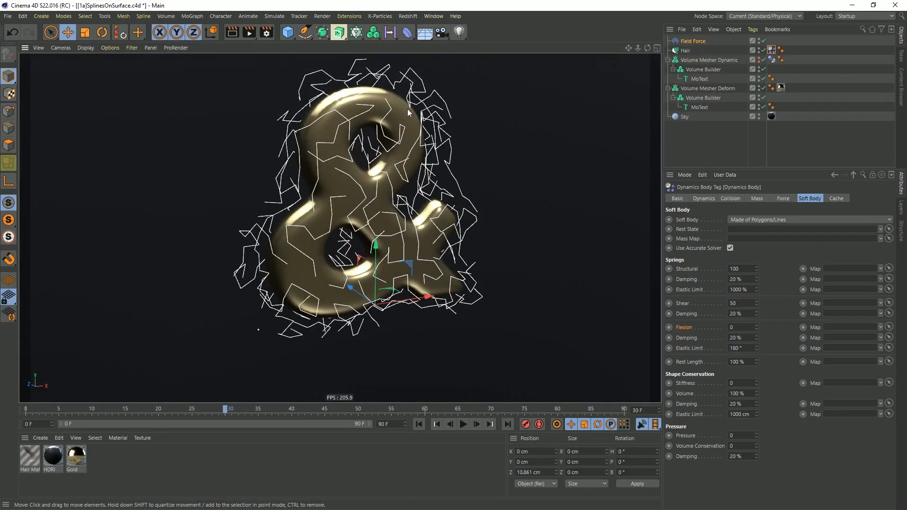
pyautogui.keyDown('alt'); pyautogui.moveTo(385, 172); pyautogui.dragTo(343, 185); pyautogui.keyUp('alt')
pyautogui.keyDown('alt'); pyautogui.moveTo(397, 157); pyautogui.dragTo(355, 136); pyautogui.keyUp('alt')
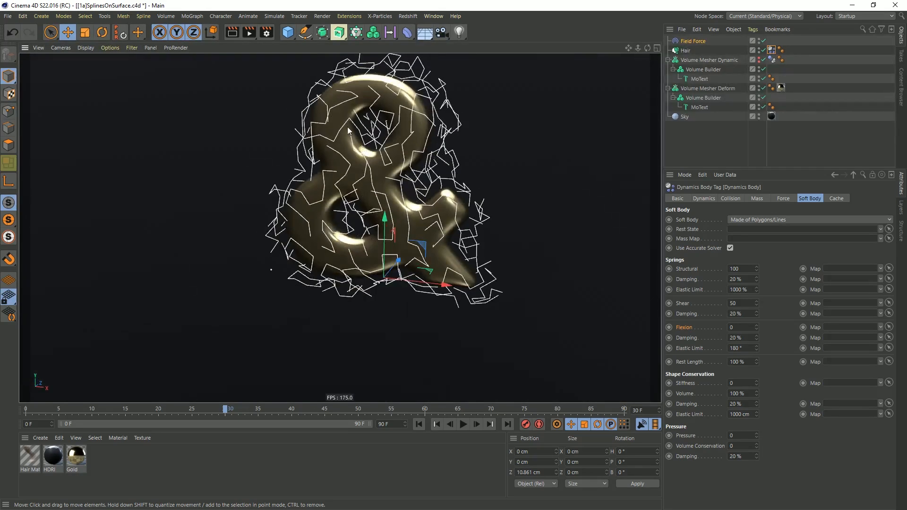
pyautogui.keyDown('alt'); pyautogui.moveTo(373, 165); pyautogui.dragTo(403, 146); pyautogui.keyUp('alt')
pyautogui.keyDown('alt'); pyautogui.moveTo(404, 146); pyautogui.dragTo(415, 182, button='middle'); pyautogui.keyUp('alt')
pyautogui.keyDown('alt'); pyautogui.moveTo(363, 196); pyautogui.dragTo(397, 182, button='right'); pyautogui.keyUp('alt')
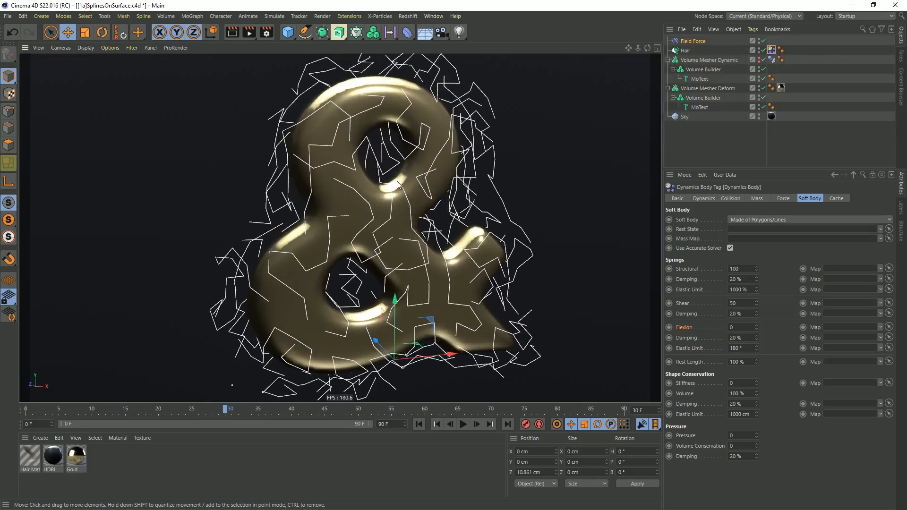
# - Set the soft-body Flexion in the Hair's Dynamics Body tag to 5 and replay the simulation from the start
pyautogui.click(747, 329)
pyautogui.click(419, 423)
pyautogui.click(464, 424)
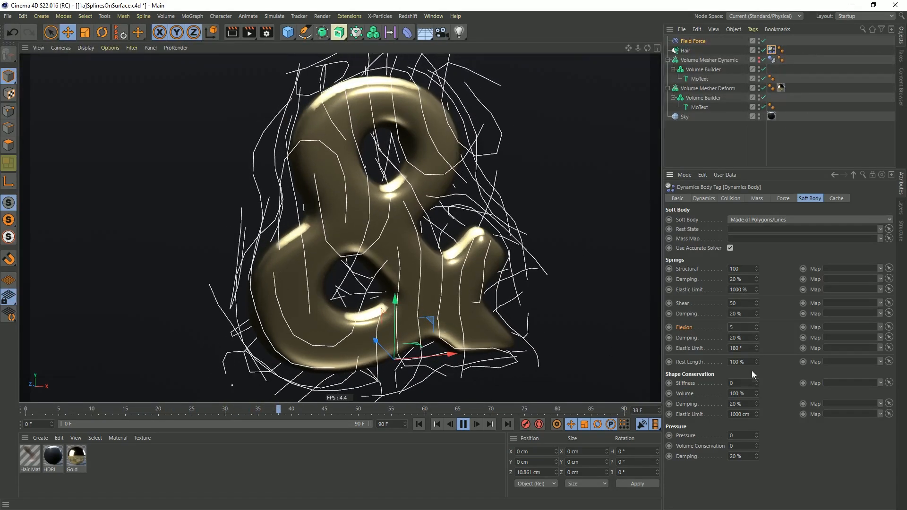
# - Set the soft-body Flexion to 2 during playback, pause the simulation at frame 76 and inspect the splines
pyautogui.doubleClick(732, 327)
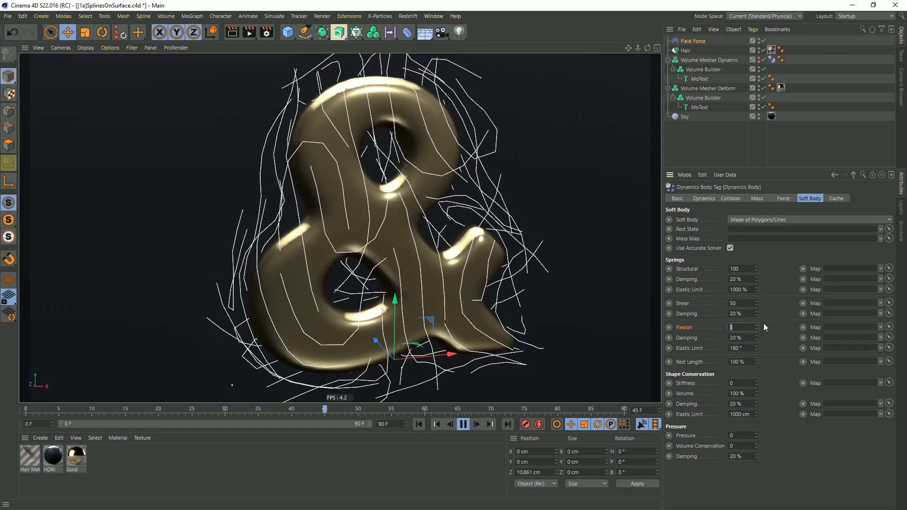
pyautogui.write('2')
pyautogui.press('Return')
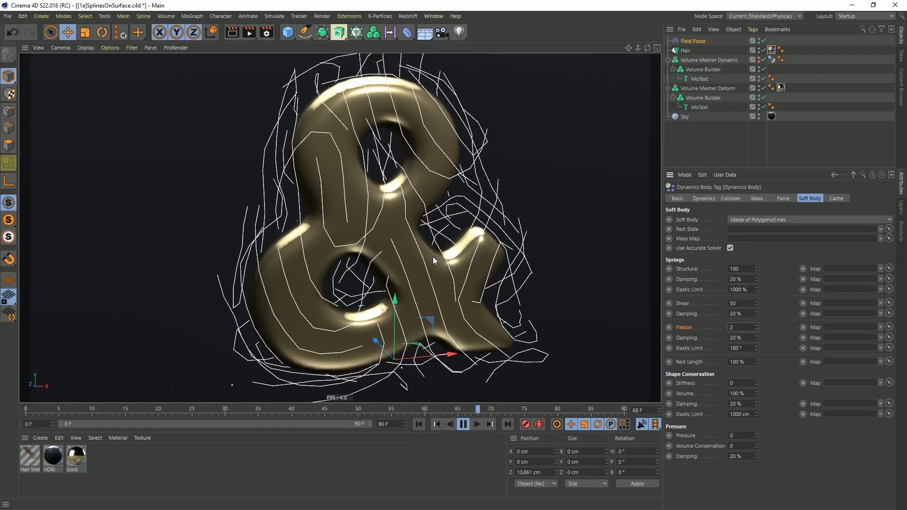
pyautogui.click(465, 426)
pyautogui.moveTo(376, 227)
pyautogui.keyDown('alt'); pyautogui.mouseDown()
pyautogui.moveTo(482, 211)
pyautogui.moveTo(399, 234)
pyautogui.moveTo(243, 215)
pyautogui.moveTo(166, 233)
pyautogui.moveTo(362, 220)
pyautogui.mouseUp(); pyautogui.keyUp('alt')
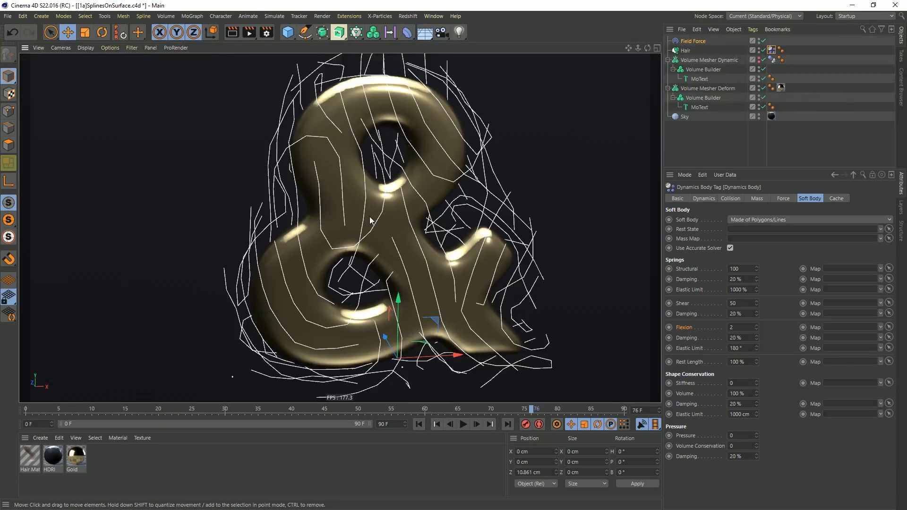
# - Add a Plain effector as a child of the Volume Mesher Deform object
pyautogui.click(673, 98)
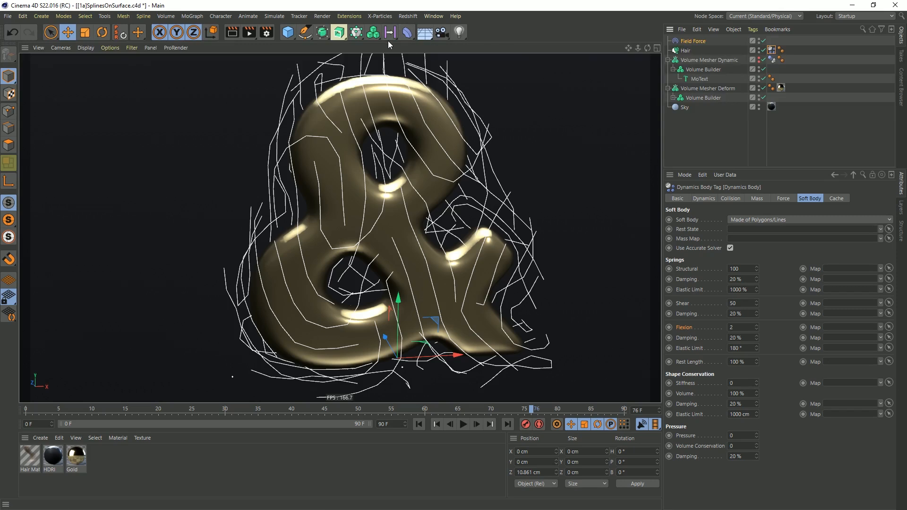
pyautogui.click(407, 33)
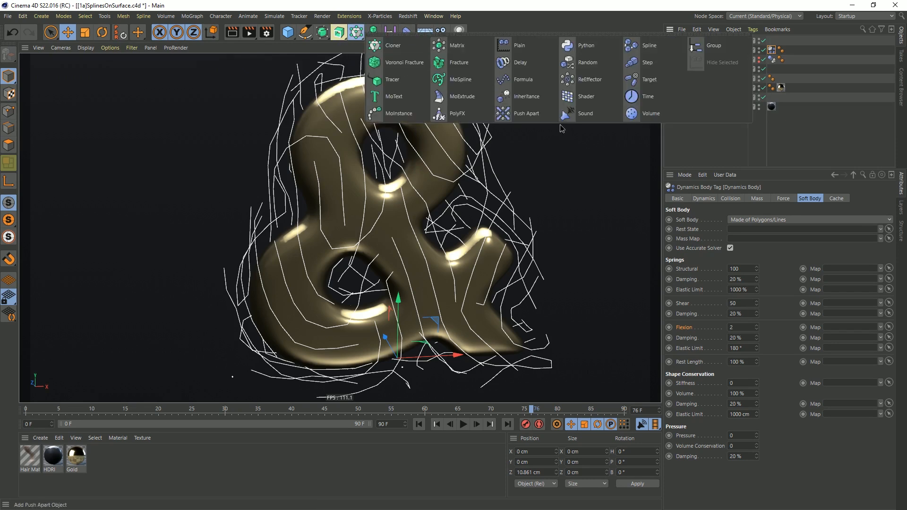
pyautogui.click(522, 48)
pyautogui.moveTo(684, 44); pyautogui.dragTo(704, 109)
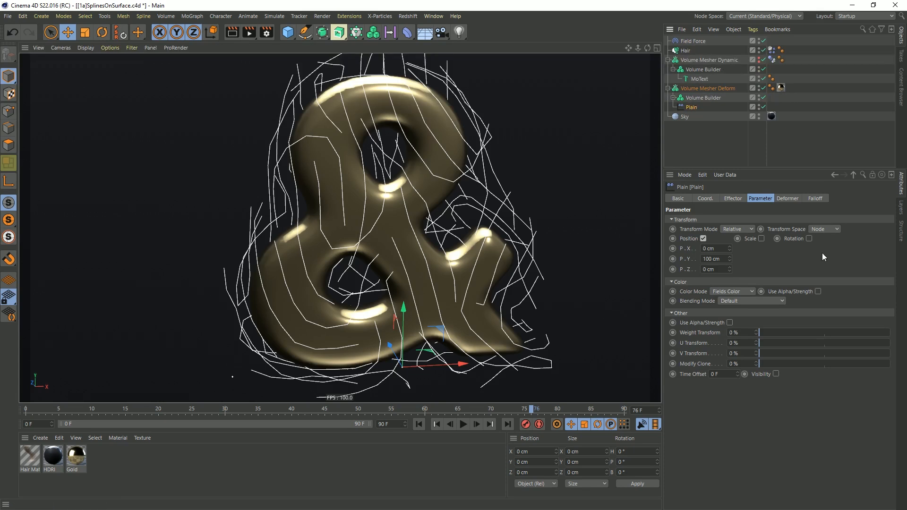
# - Set the Plain effector's Deformation mode to Point
pyautogui.click(786, 199)
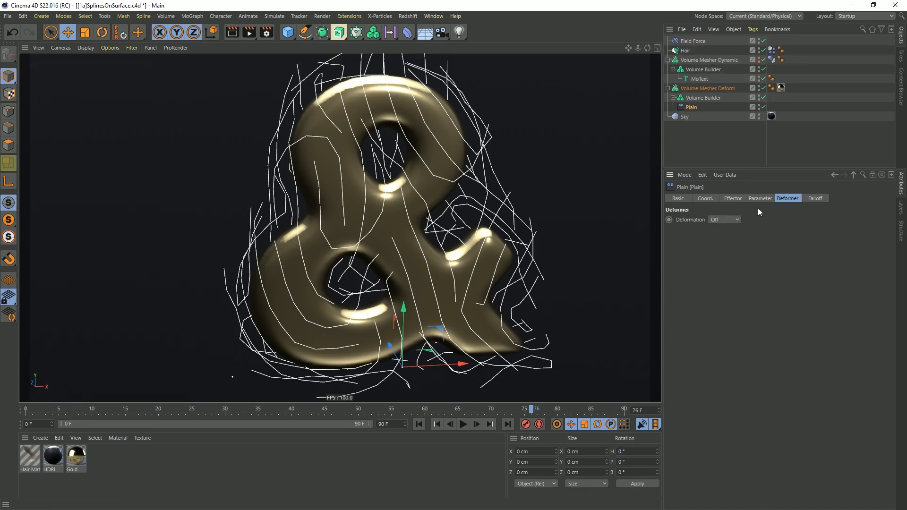
pyautogui.click(724, 220)
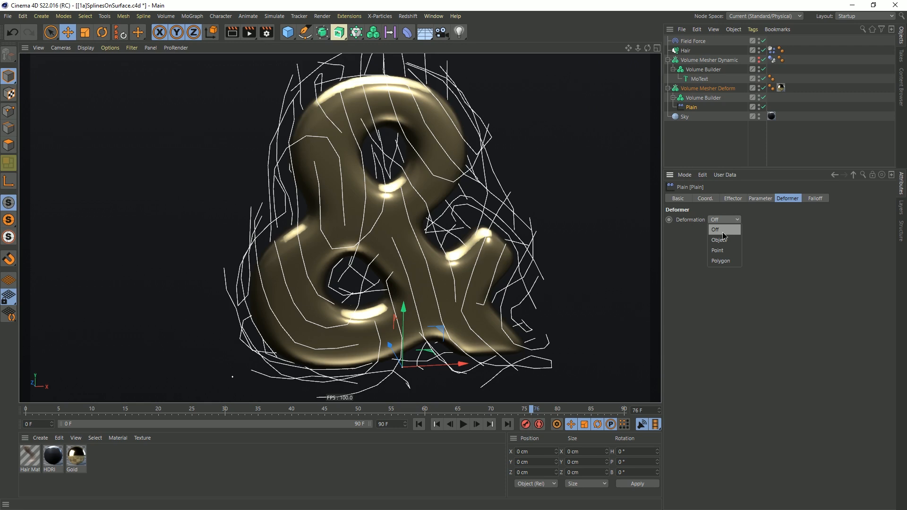
pyautogui.click(725, 248)
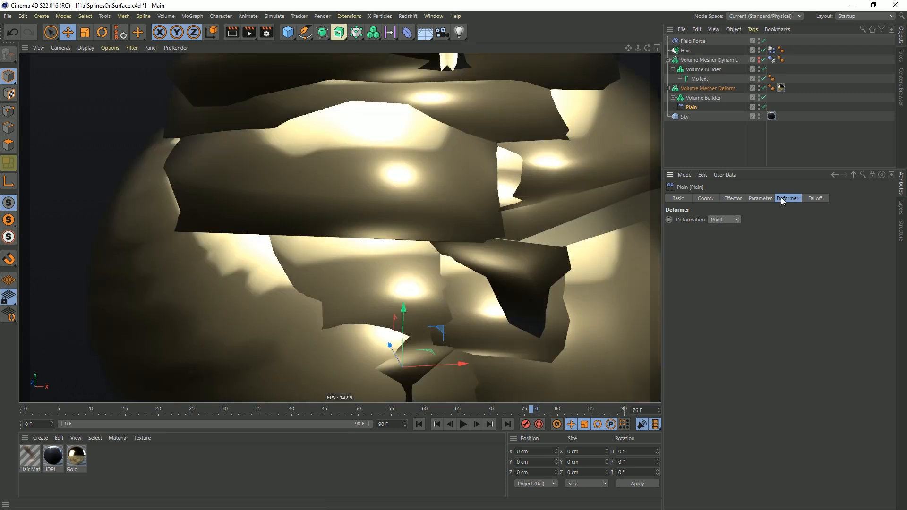
# - Set the Plain effector's position offset to 0 cm in Y and 5 cm in Z
pyautogui.click(761, 198)
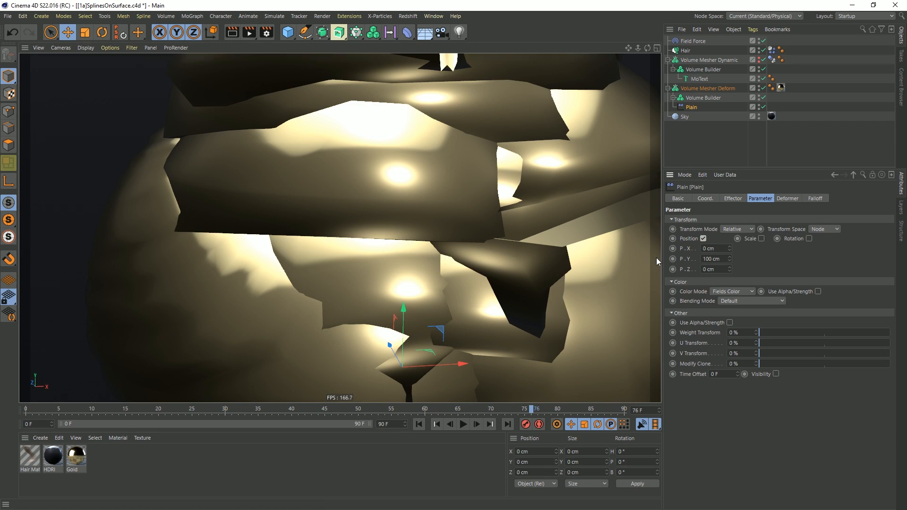
pyautogui.doubleClick(713, 259)
pyautogui.write('0')
pyautogui.press('Return')
pyautogui.doubleClick(721, 270)
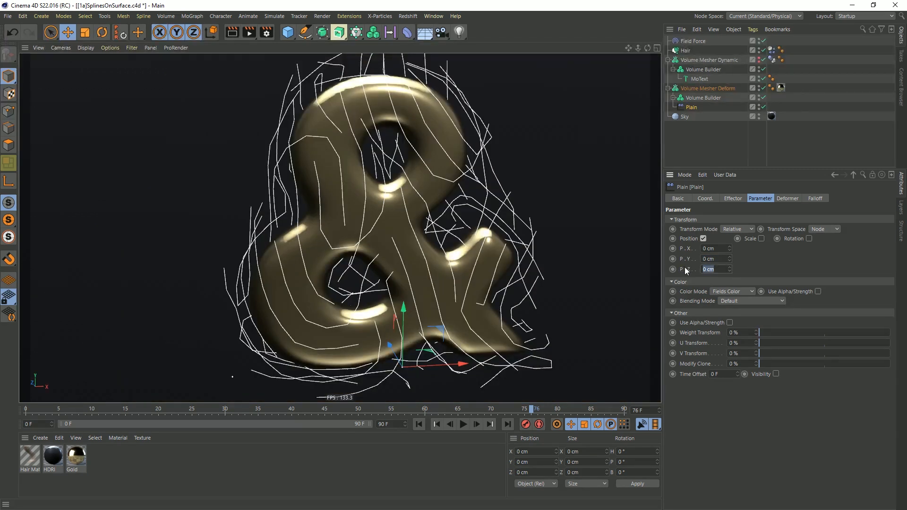
pyautogui.write('5')
pyautogui.press('Return')
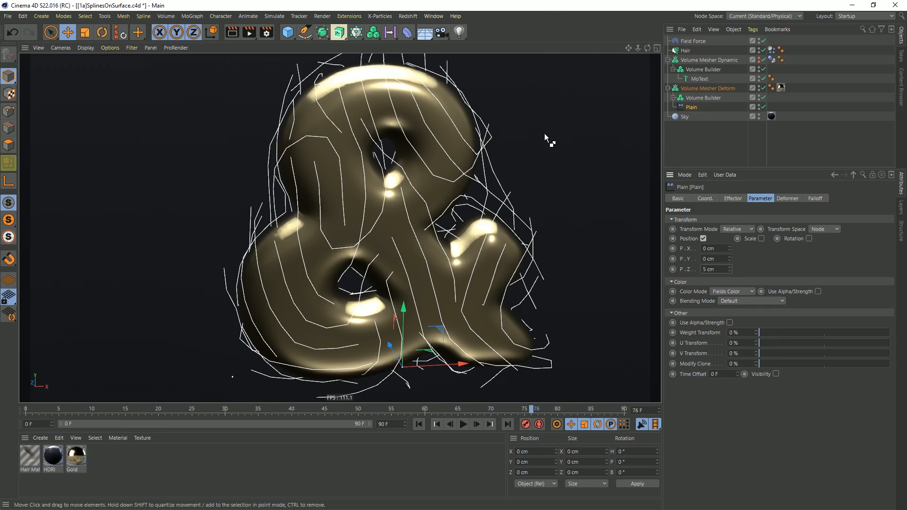
# - Save the scene as a new version named [1b]SplinesOnSurface.c4d in the same folder
pyautogui.hotkey('ctrl', 'shift', 's')
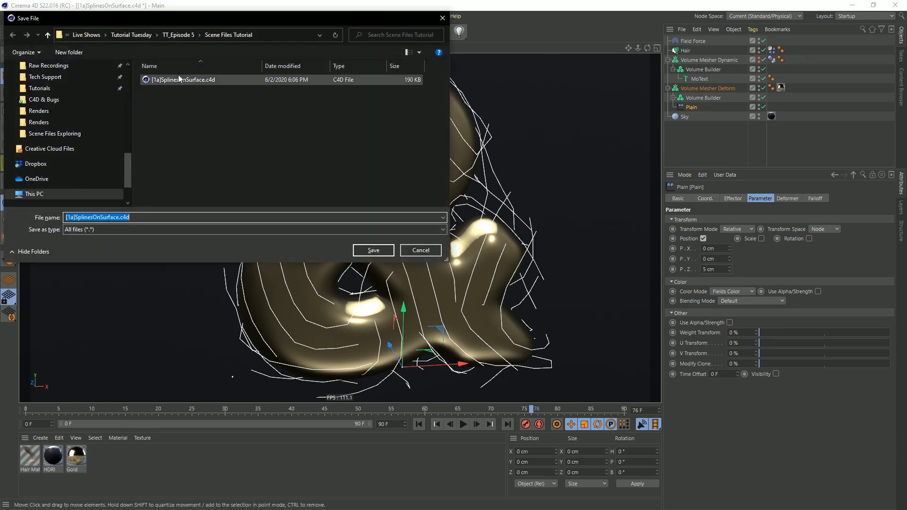
pyautogui.click(172, 80)
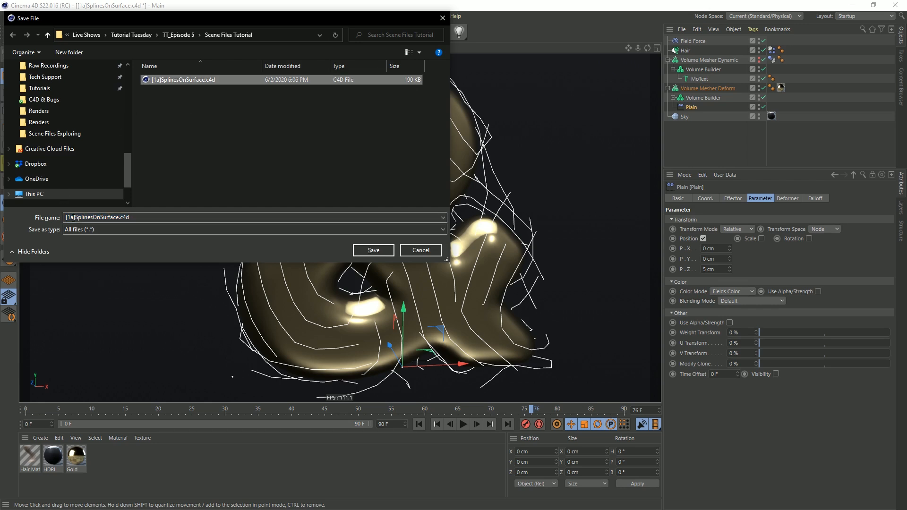
pyautogui.click(74, 218)
pyautogui.click(74, 218)
pyautogui.press('BackSpace')
pyautogui.write('b')
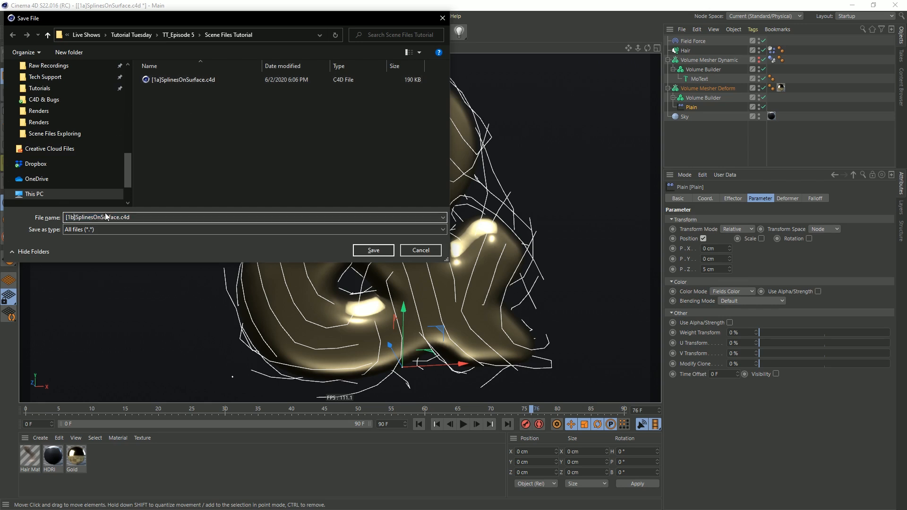
pyautogui.press('Return')
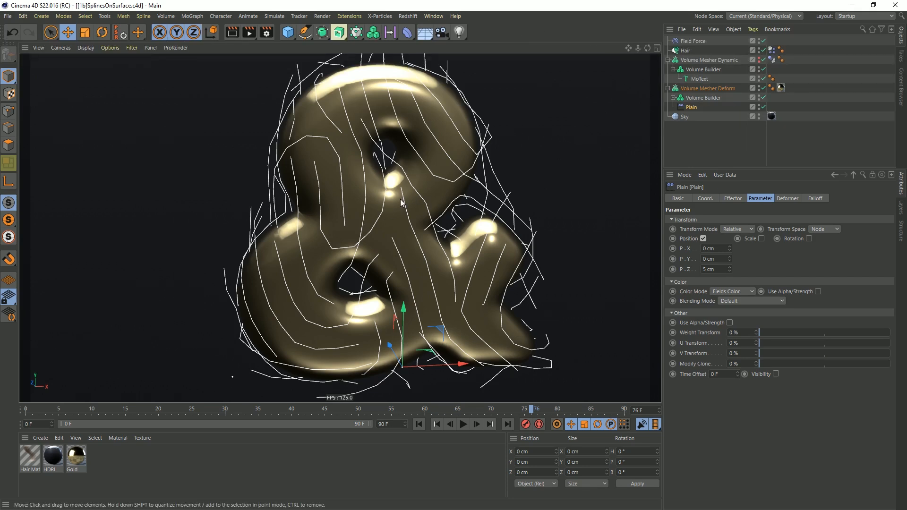
# - Rename the Plain effector as Plain Deformer
pyautogui.keyDown('alt'); pyautogui.moveTo(415, 196); pyautogui.dragTo(590, 141); pyautogui.keyUp('alt')
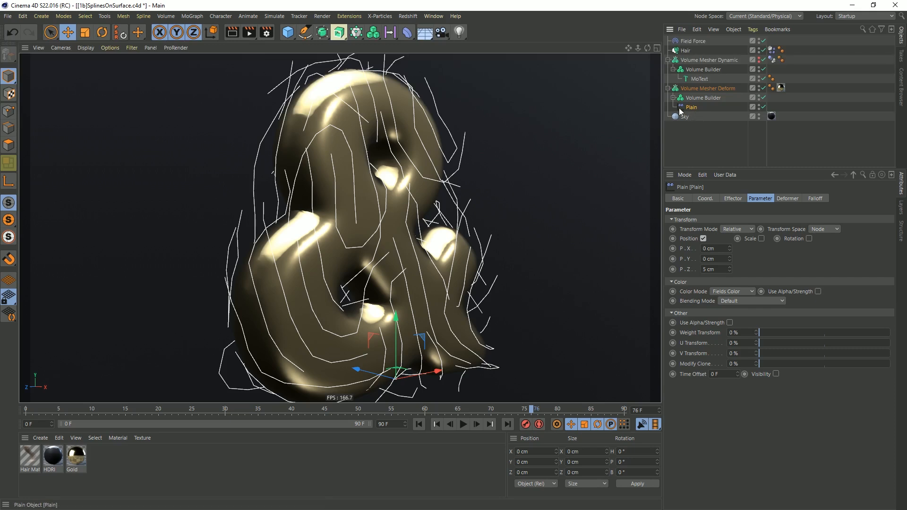
pyautogui.keyDown('alt'); pyautogui.moveTo(369, 203); pyautogui.dragTo(456, 228); pyautogui.keyUp('alt')
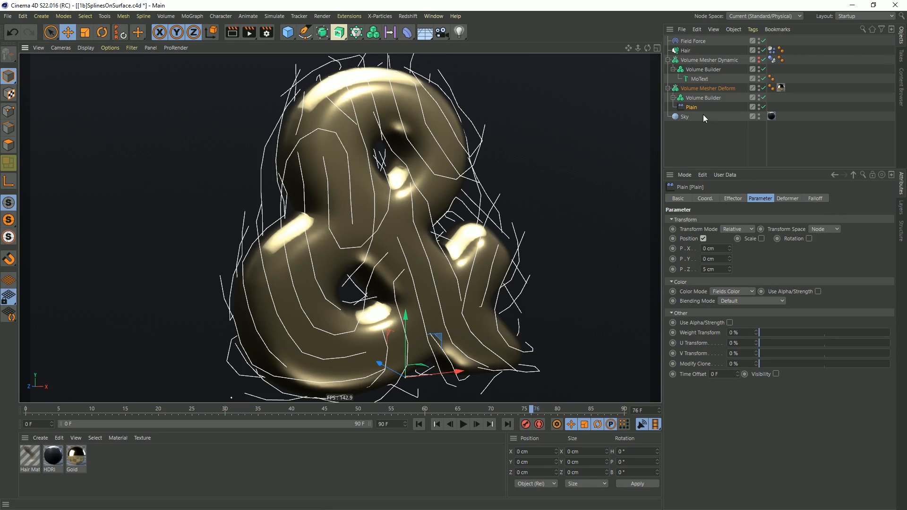
pyautogui.doubleClick(692, 108)
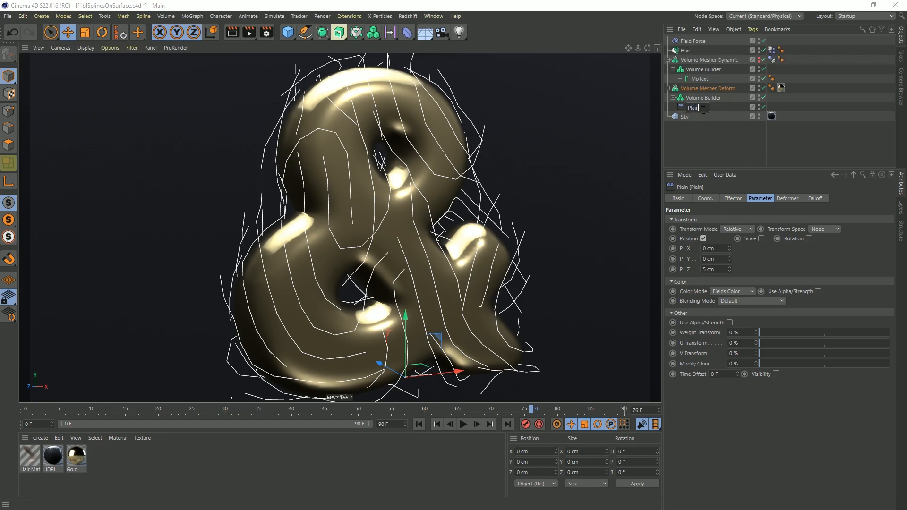
pyautogui.write('Derformer')
pyautogui.press('Return')
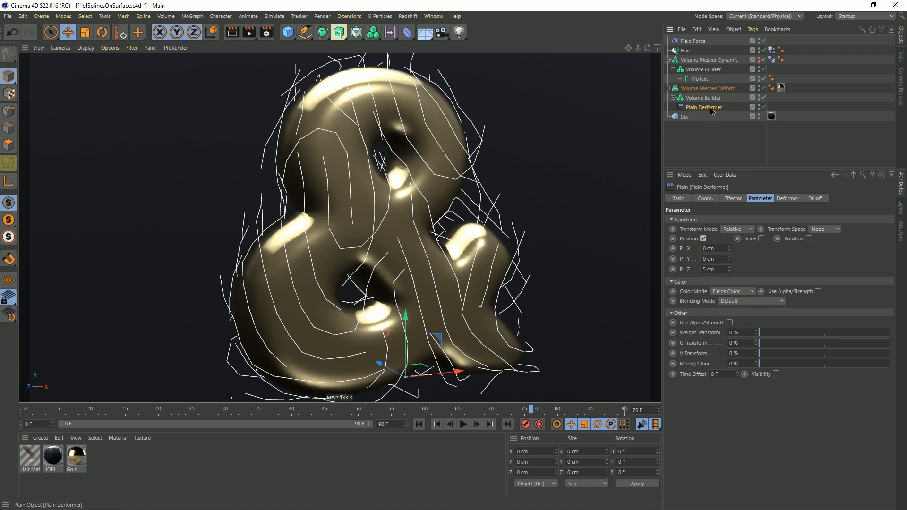
pyautogui.doubleClick(709, 107)
pyautogui.press('Return')
# - Use the Hair object as the Plain Deformer's falloff field with Distance Mode set to Radius, and check the deformed ampersand
pyautogui.click(815, 198)
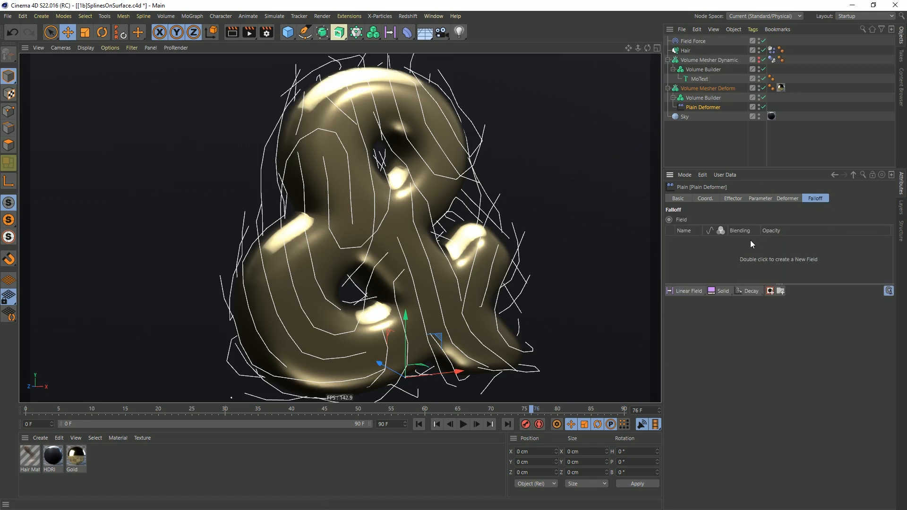
pyautogui.moveTo(686, 50); pyautogui.dragTo(701, 254)
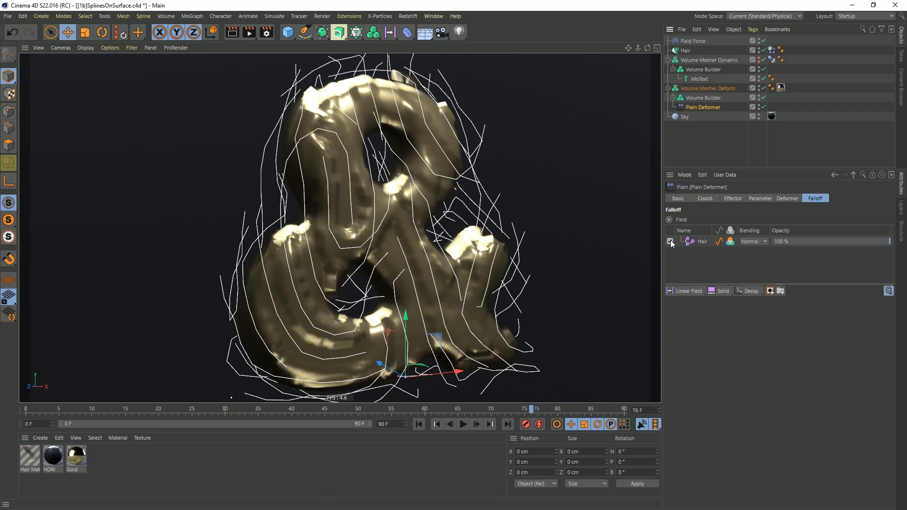
pyautogui.click(694, 241)
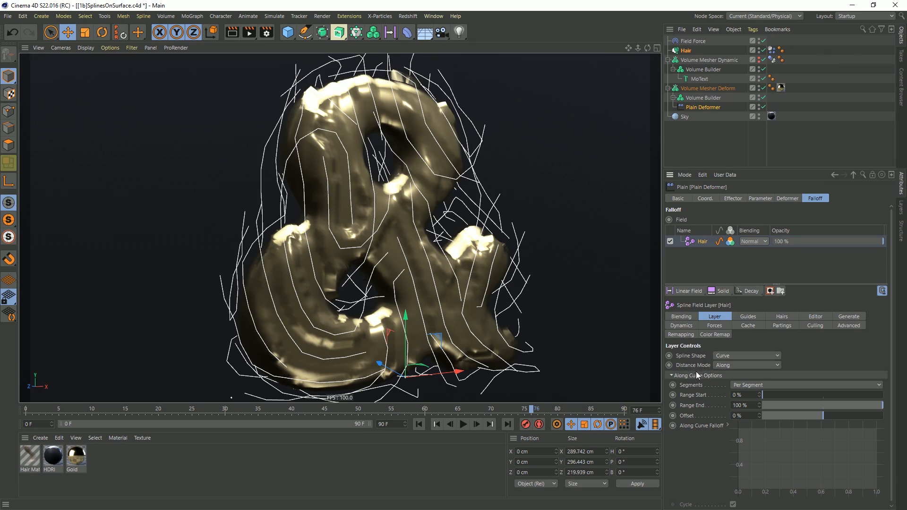
pyautogui.click(724, 365)
pyautogui.click(730, 384)
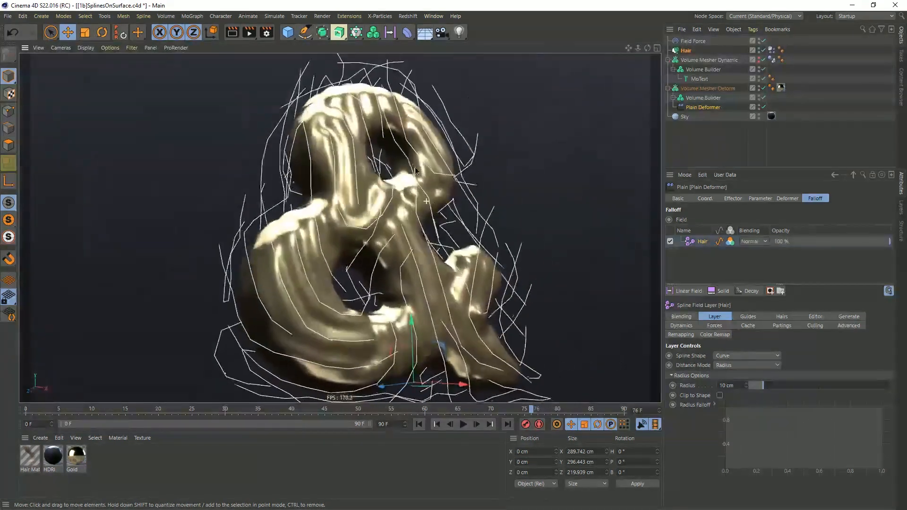
pyautogui.keyDown('alt'); pyautogui.moveTo(453, 242); pyautogui.dragTo(348, 151); pyautogui.keyUp('alt')
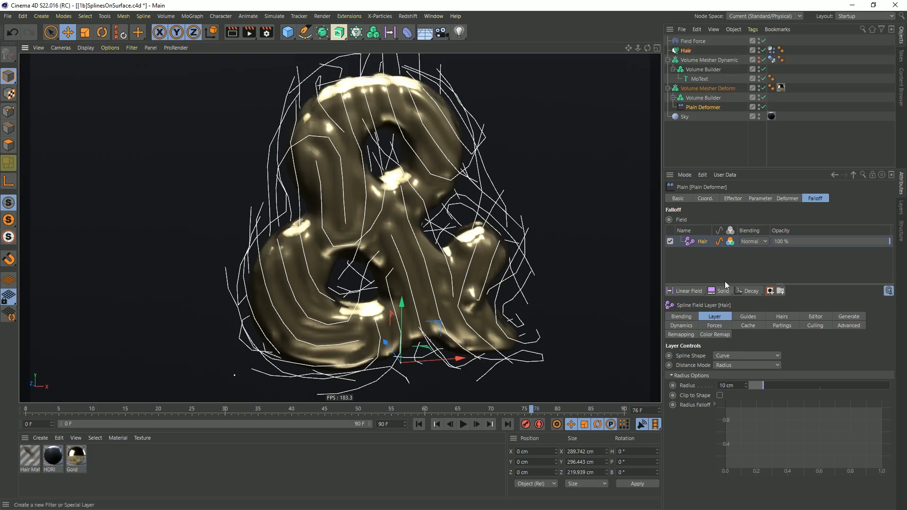
# - Turn off the Hair field layer's color contribution and set its Radius to 5 cm
pyautogui.click(733, 241)
pyautogui.doubleClick(738, 386)
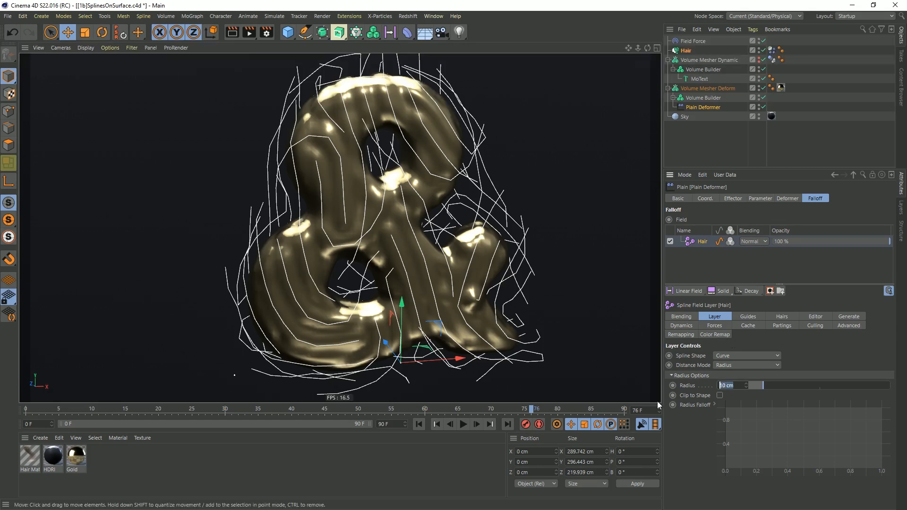
pyautogui.write('5')
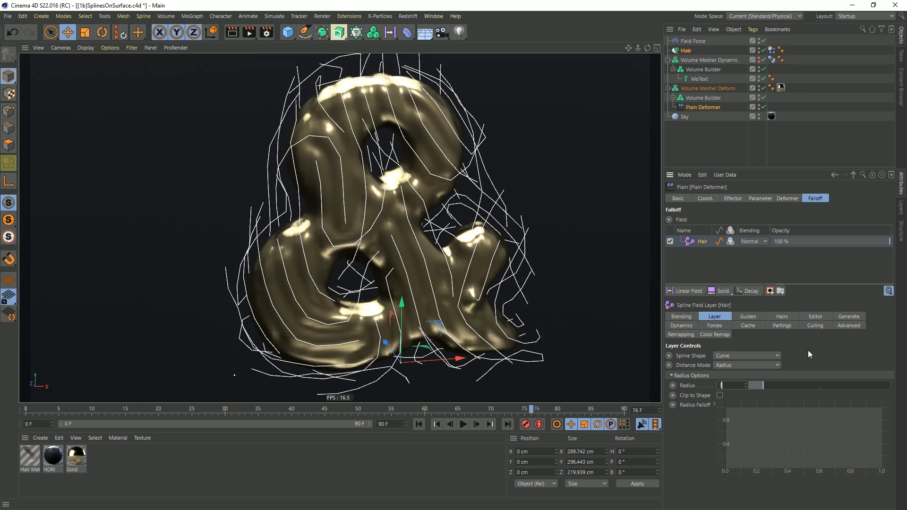
pyautogui.press('Return')
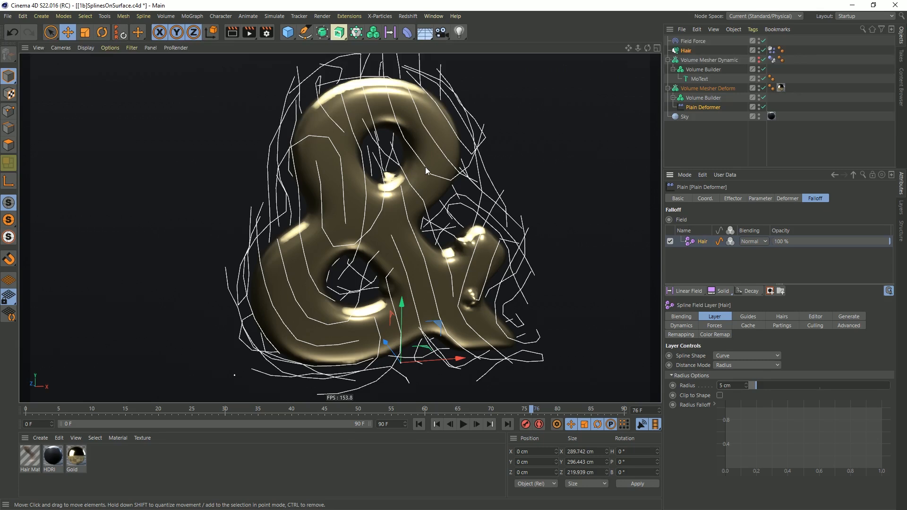
# - Set the Hair field layer's Radius to 10 cm
pyautogui.doubleClick(740, 387)
pyautogui.write('1')
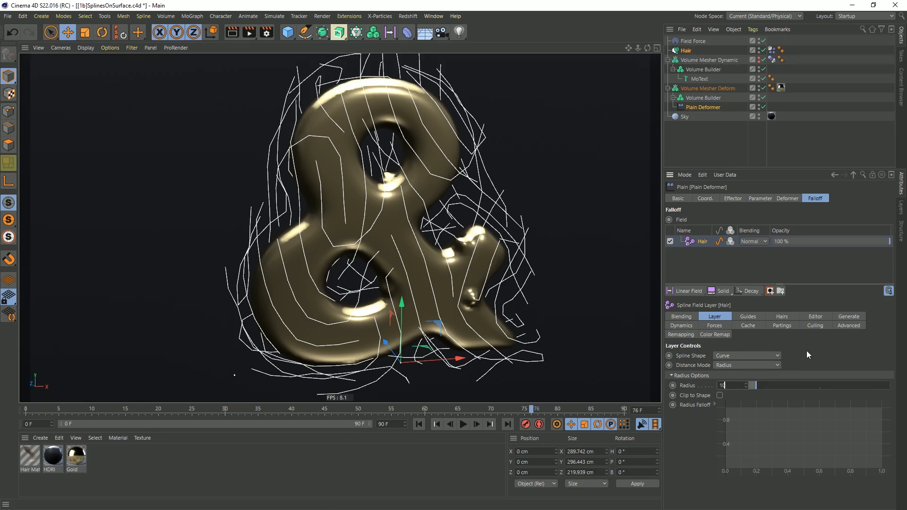
pyautogui.write('0')
pyautogui.press('Return')
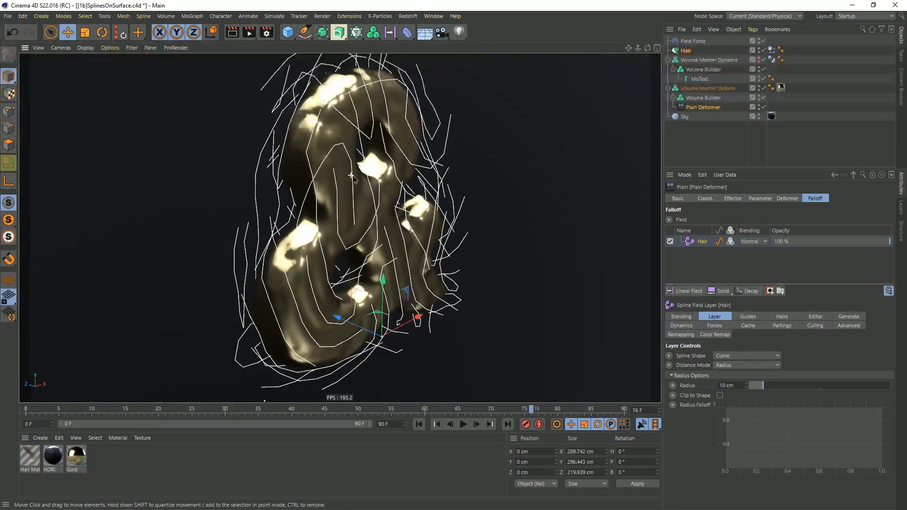
# - Lower the Plain Deformer's Z position offset to -11 cm so the splines carve into the ampersand
pyautogui.click(733, 199)
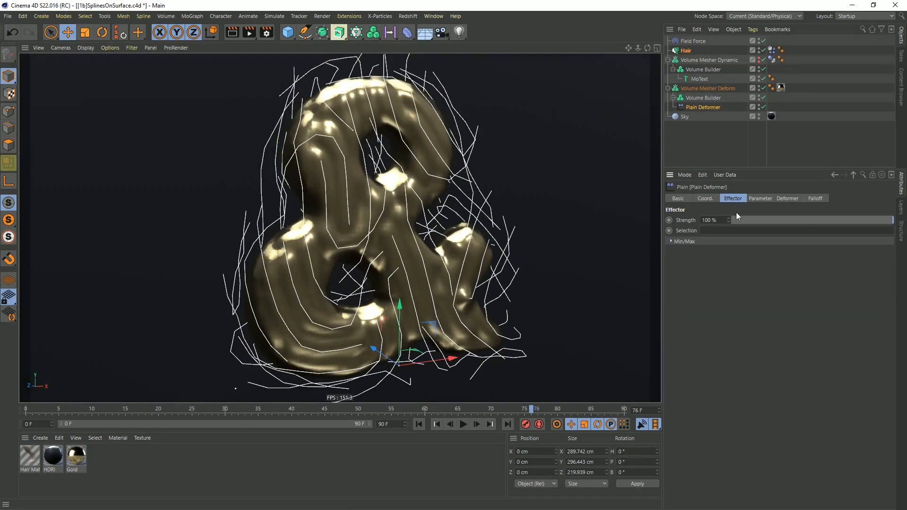
pyautogui.click(761, 199)
pyautogui.moveTo(730, 269)
pyautogui.mouseDown()
pyautogui.moveTo(730, 255)
pyautogui.moveTo(730, 275)
pyautogui.mouseUp()
pyautogui.scroll(2, 401, 270)
pyautogui.keyDown('alt'); pyautogui.moveTo(353, 267); pyautogui.dragTo(378, 266); pyautogui.keyUp('alt')
# - Hide the Hair splines in the viewport and inspect the deformed ampersand from the front and side
pyautogui.click(758, 48)
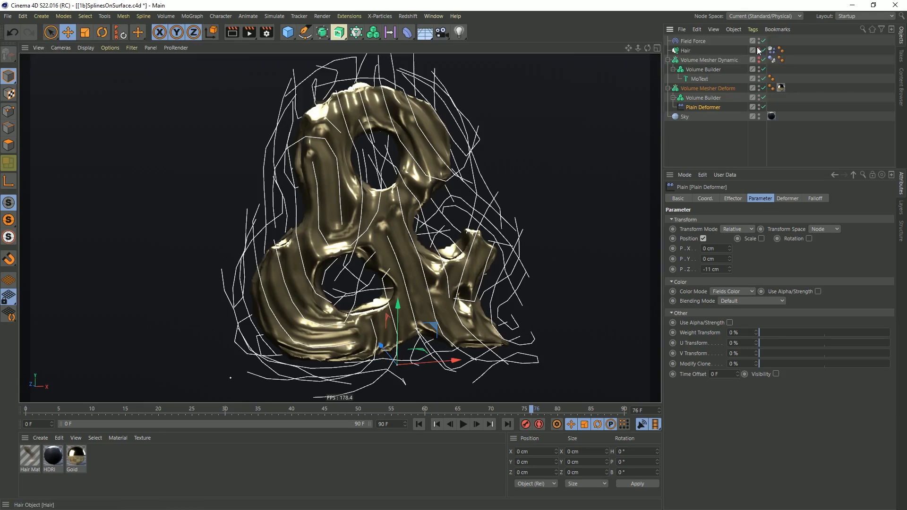
pyautogui.keyDown('alt'); pyautogui.moveTo(398, 206); pyautogui.dragTo(352, 172); pyautogui.keyUp('alt')
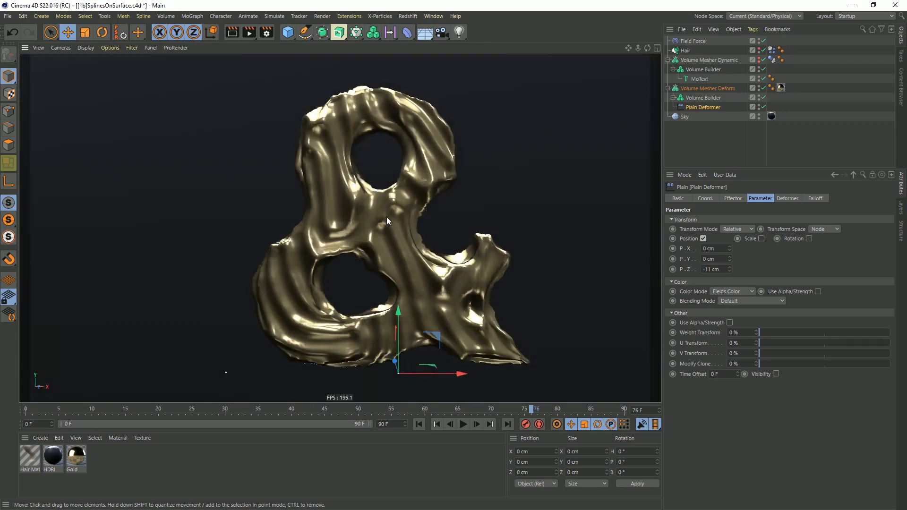
pyautogui.keyDown('alt'); pyautogui.moveTo(415, 220); pyautogui.dragTo(253, 231); pyautogui.keyUp('alt')
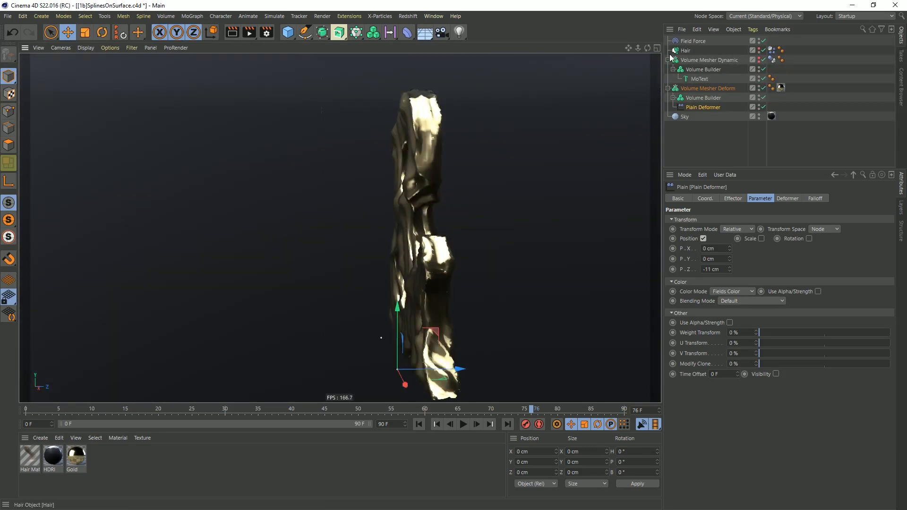
pyautogui.keyDown('alt'); pyautogui.moveTo(399, 228); pyautogui.dragTo(523, 227); pyautogui.keyUp('alt')
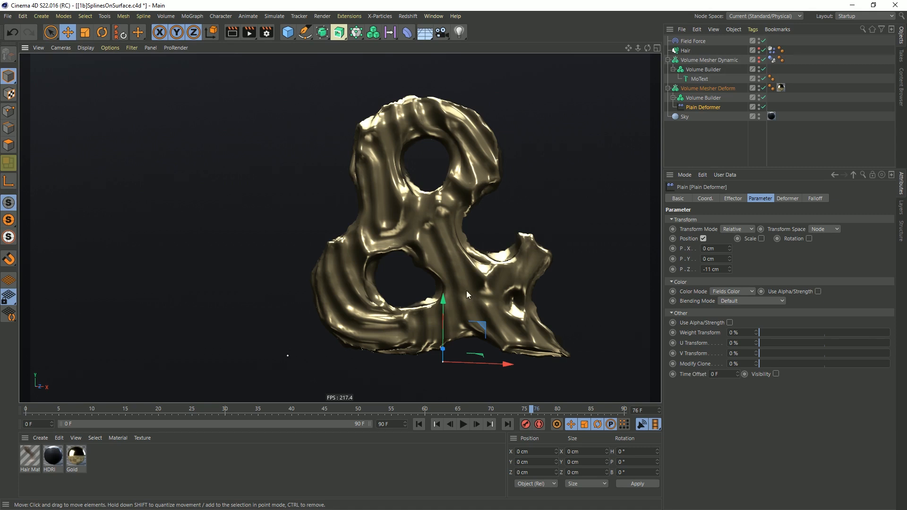
# - Set the Plain Deformer's Z position offset to 5 cm so the splines push the ampersand surface outward
pyautogui.keyDown('alt'); pyautogui.moveTo(428, 222); pyautogui.dragTo(452, 223); pyautogui.keyUp('alt')
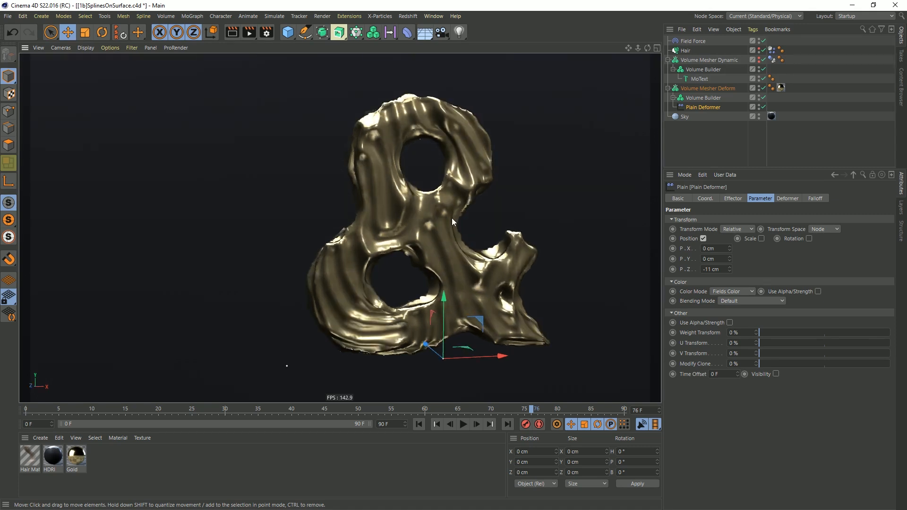
pyautogui.click(722, 268)
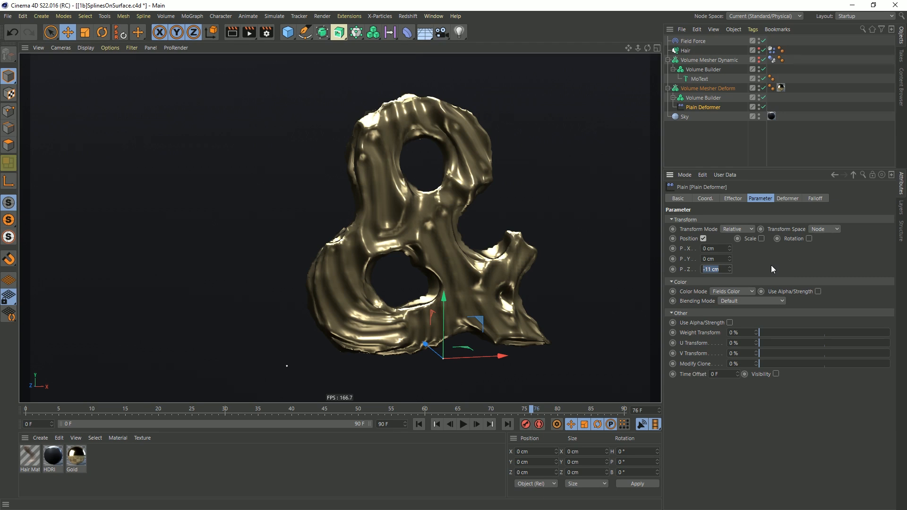
pyautogui.write('5')
pyautogui.press('Return')
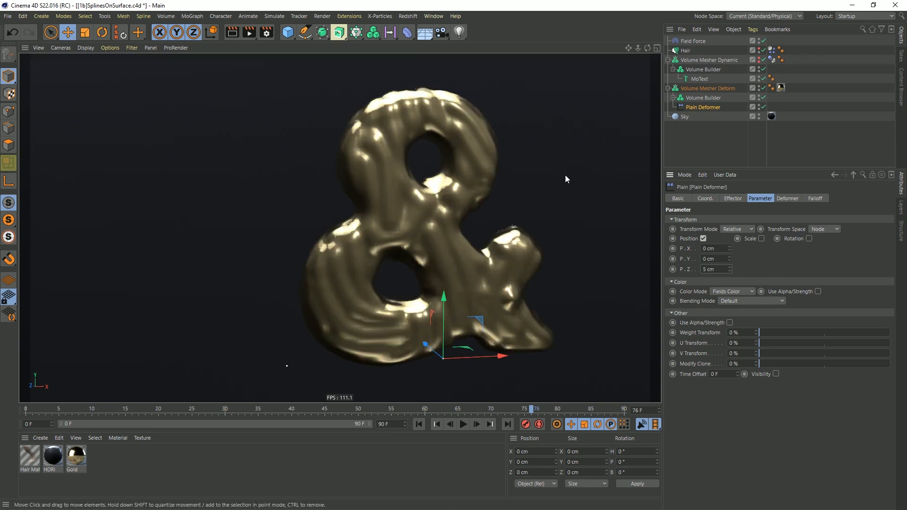
# - Show the Hair splines again, hide the Volume Mesher Deform and display the Volume Mesher Dynamic in the viewport
pyautogui.click(695, 51)
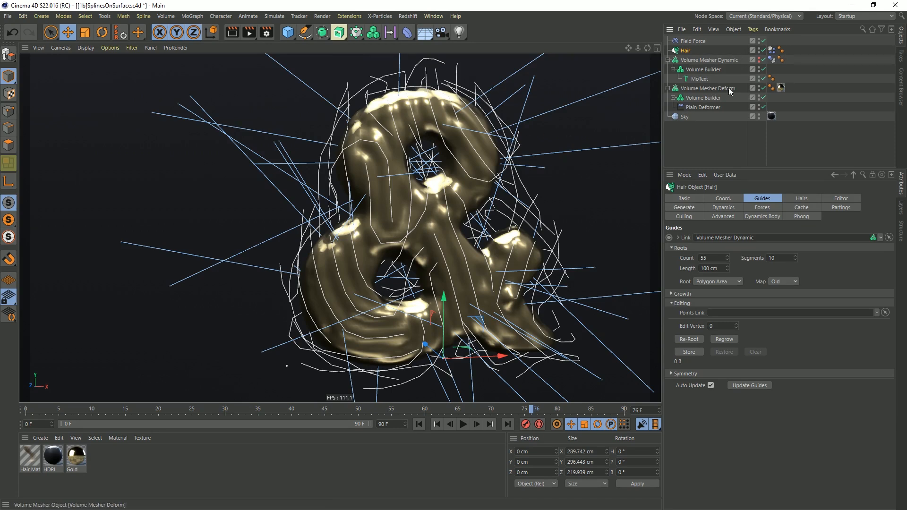
pyautogui.click(715, 61)
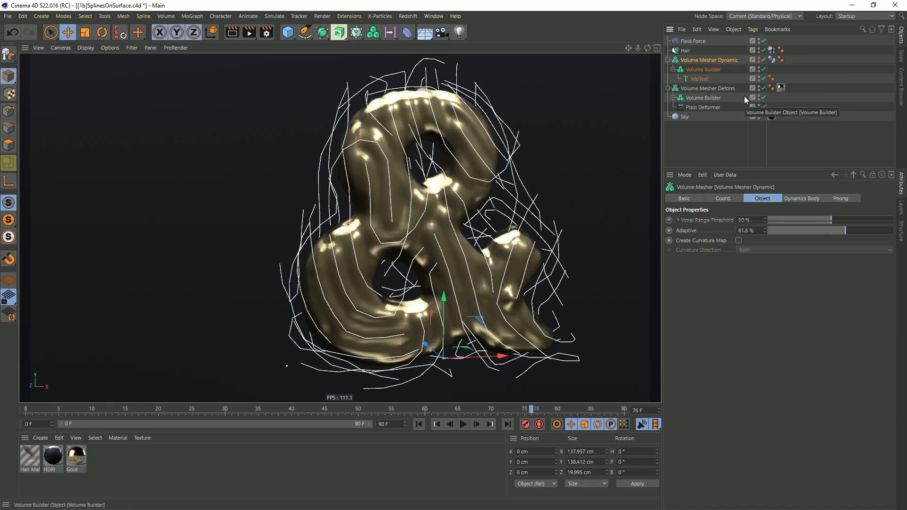
pyautogui.click(759, 86)
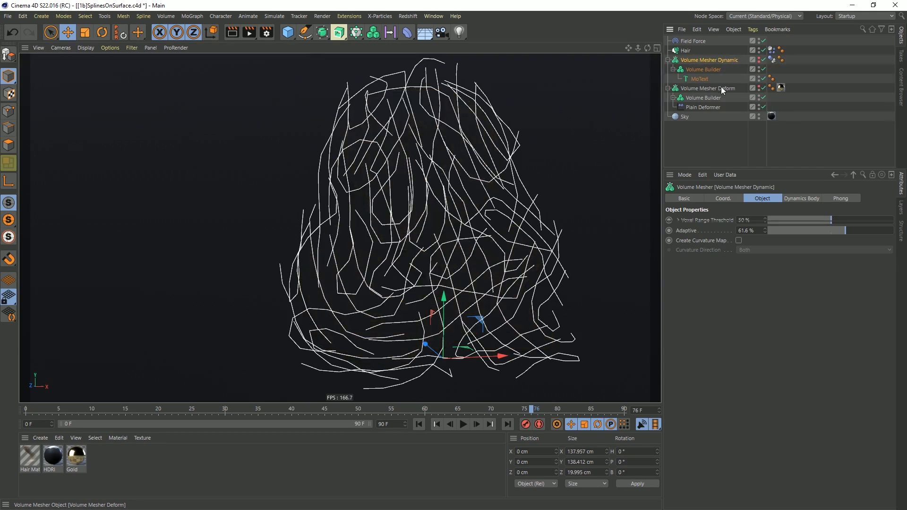
pyautogui.click(759, 57)
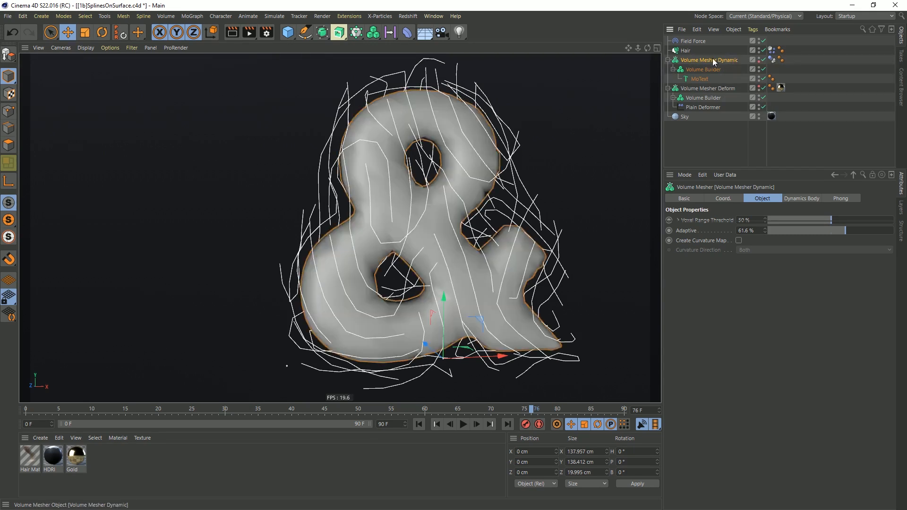
# - Add an SDF Dilate and Erode filter with a -5 cm Offset to the Volume Builder under Volume Mesher Dynamic
pyautogui.click(692, 69)
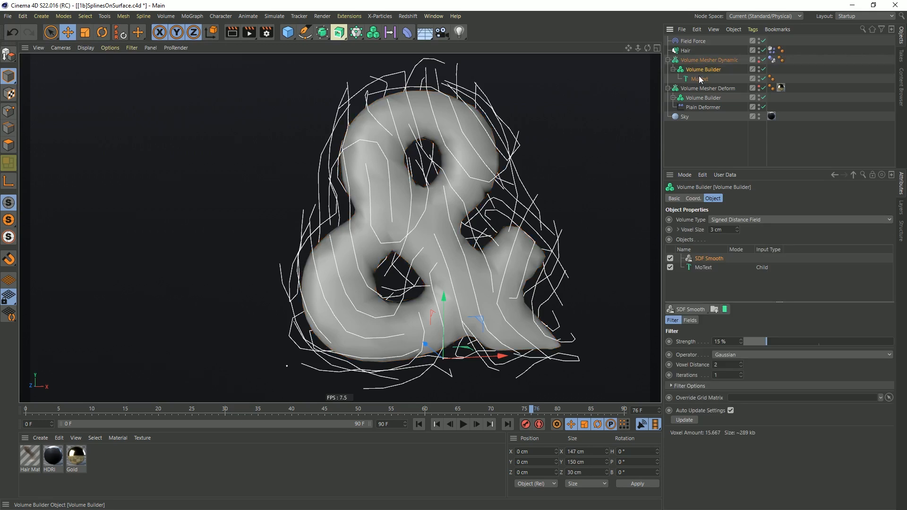
pyautogui.click(689, 309)
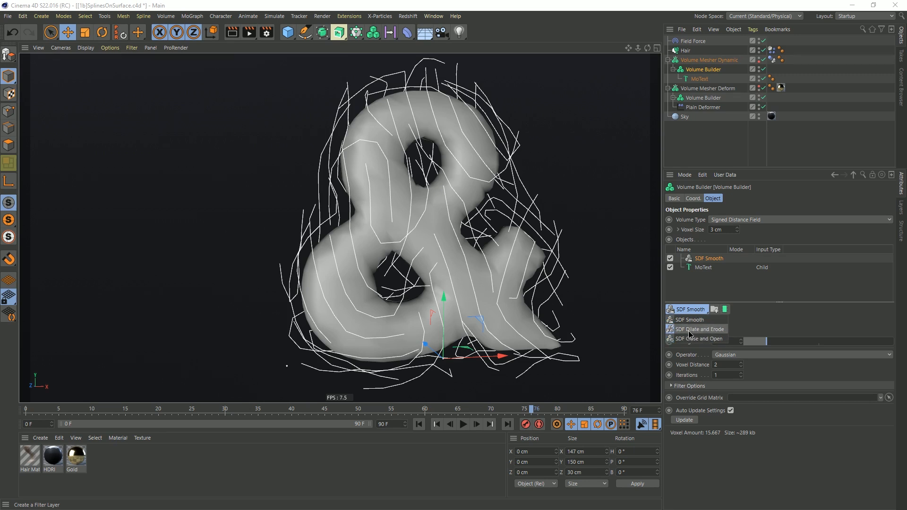
pyautogui.click(708, 331)
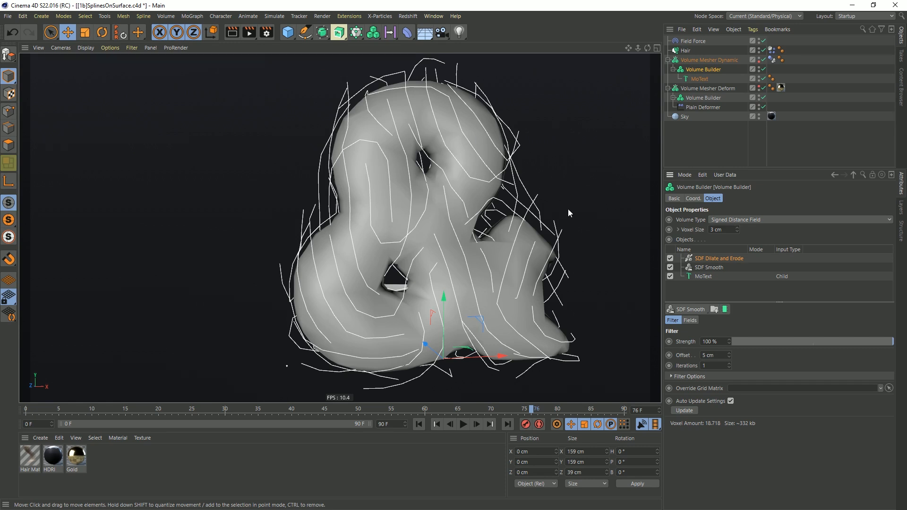
pyautogui.doubleClick(705, 357)
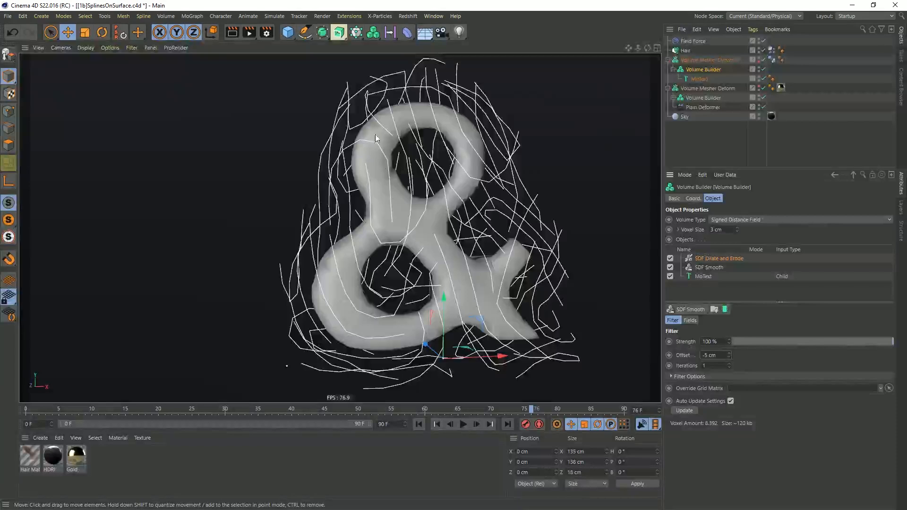
pyautogui.moveTo(423, 106); pyautogui.dragTo(431, 102)
pyautogui.hotkey('ctrl', 'z')
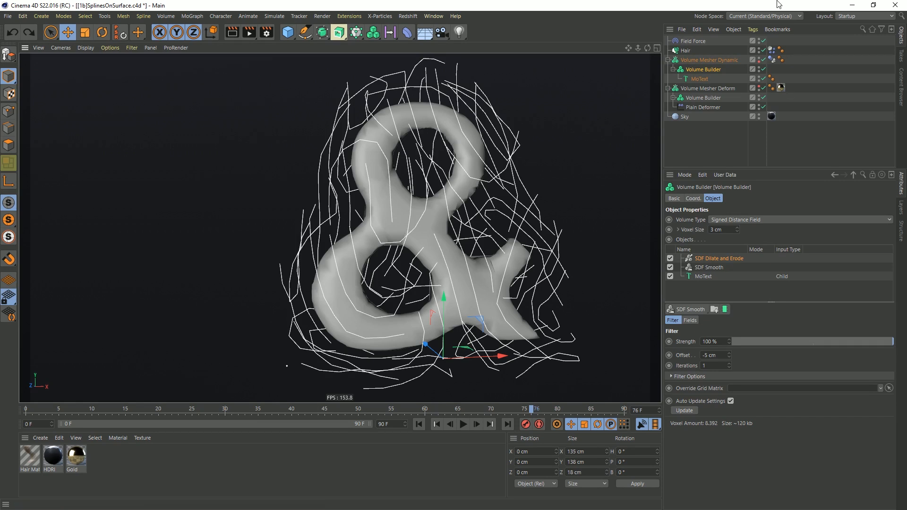
# - Hide the Volume Mesher Dynamic and show the Volume Mesher Deform in the viewport
pyautogui.click(759, 58)
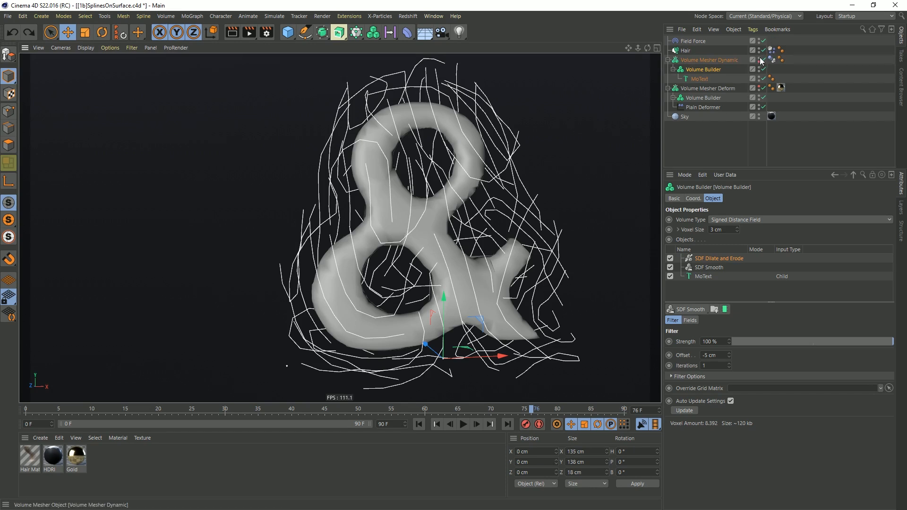
pyautogui.click(759, 58)
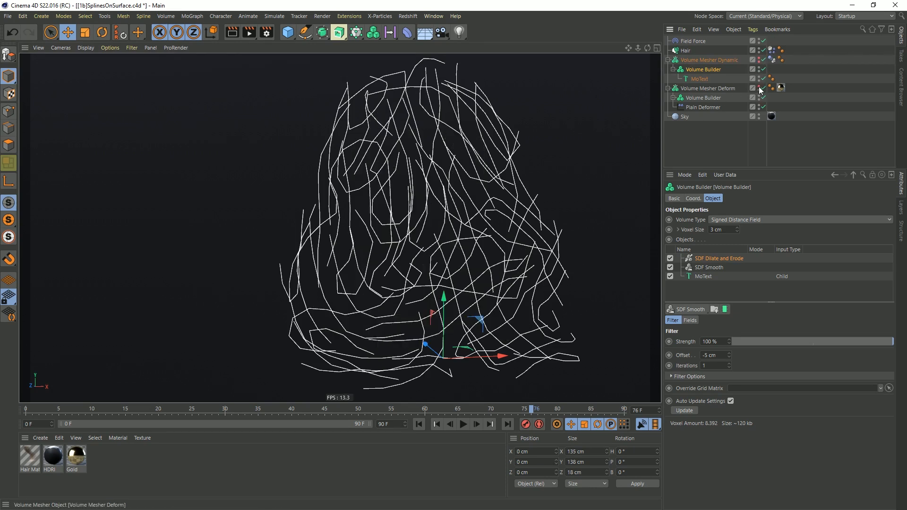
pyautogui.keyDown('alt'); pyautogui.click(759, 86); pyautogui.keyUp('alt')
# - Rewind the animation to frame 0 and regrow the Hair guides on the thinner dynamic mesh
pyautogui.click(420, 425)
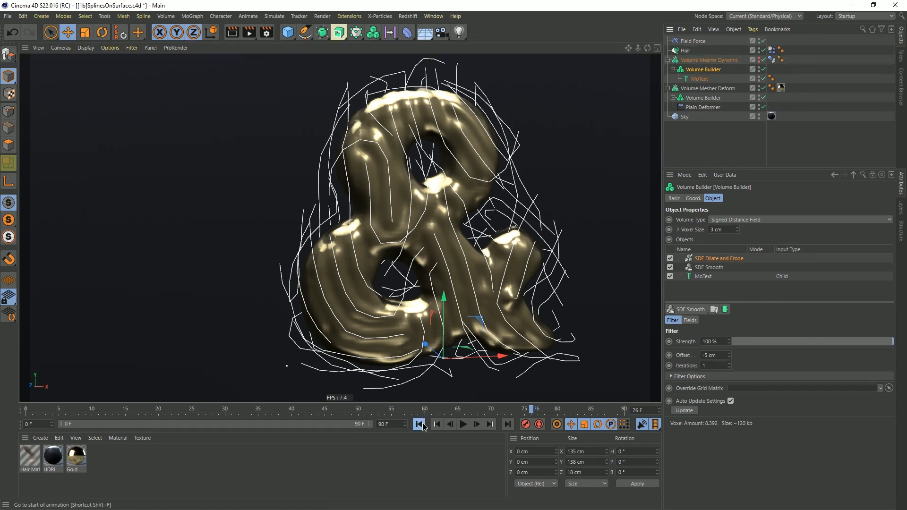
pyautogui.click(478, 426)
pyautogui.click(419, 424)
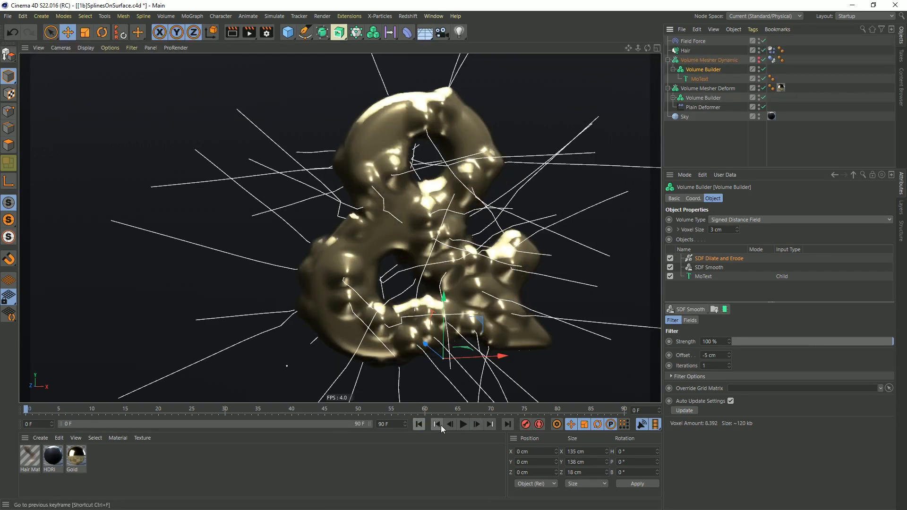
pyautogui.click(686, 50)
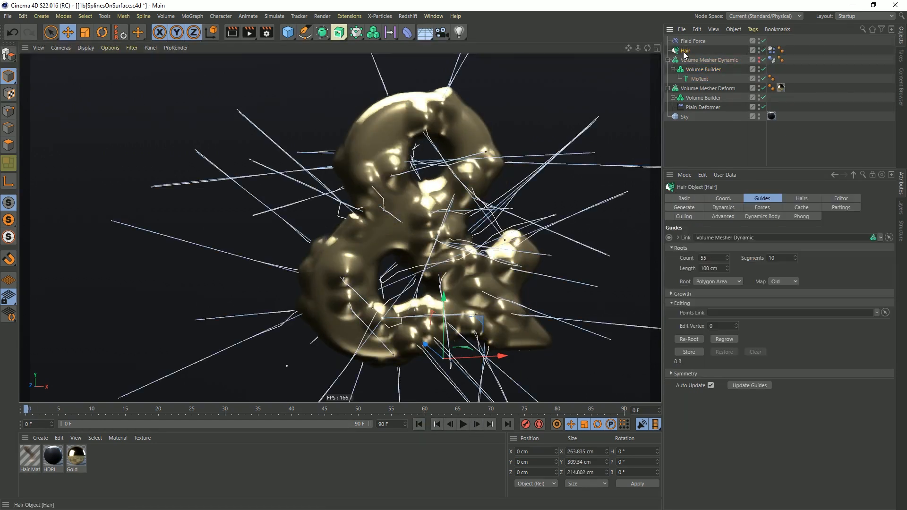
pyautogui.click(721, 339)
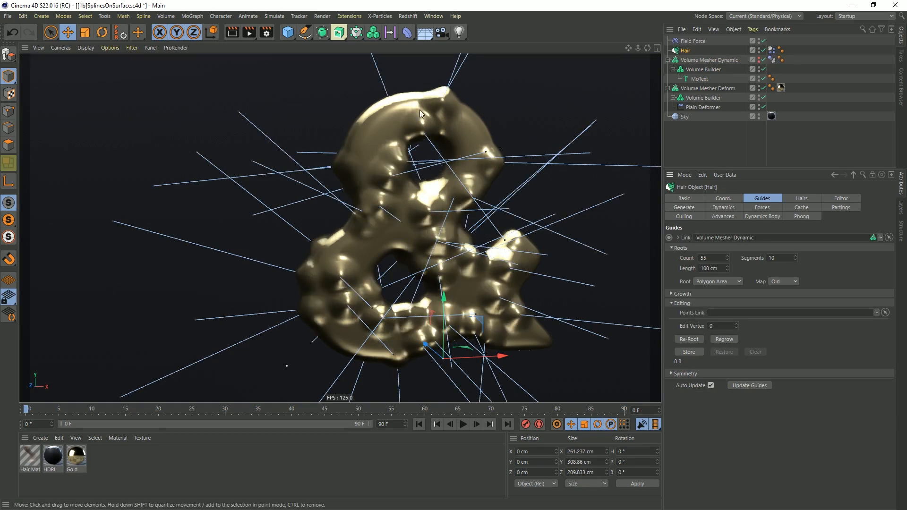
# - Disable the Plain Deformer and run the hair simulation up to frame 33
pyautogui.click(463, 424)
pyautogui.click(694, 157)
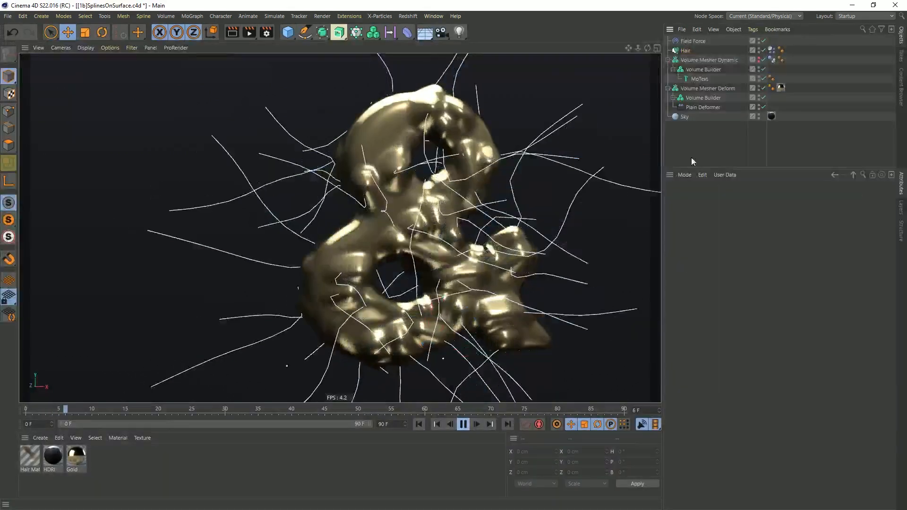
pyautogui.click(465, 424)
pyautogui.click(764, 107)
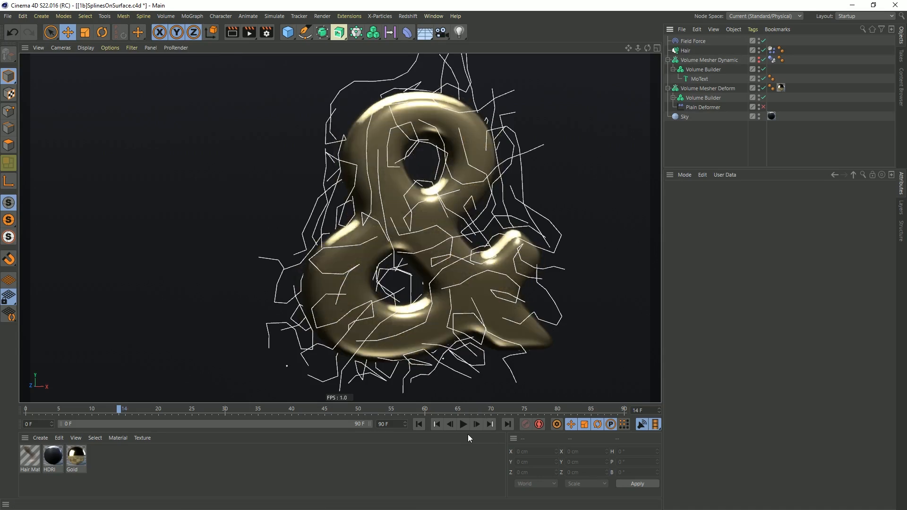
pyautogui.click(462, 424)
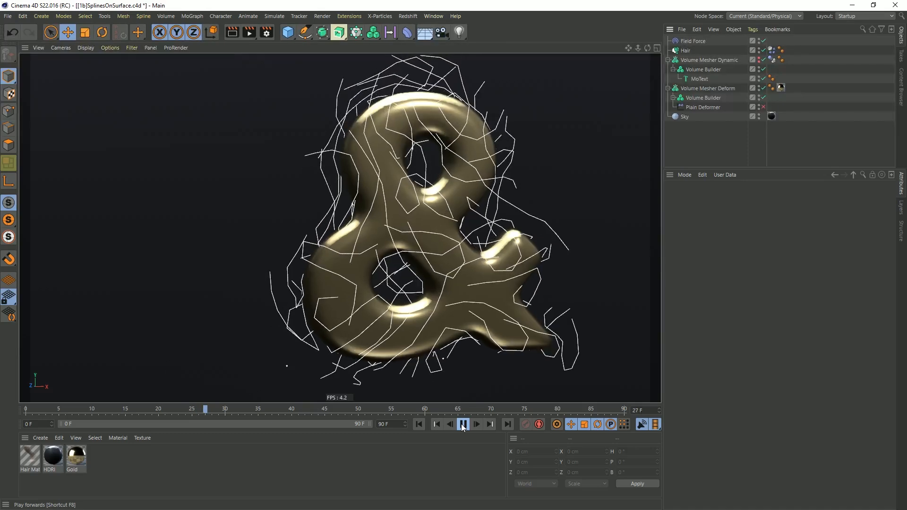
pyautogui.click(463, 424)
# - Examine from several angles how closely the simulated splines sit on the undeformed ampersand surface
pyautogui.keyDown('alt'); pyautogui.moveTo(391, 146); pyautogui.dragTo(480, 165); pyautogui.keyUp('alt')
pyautogui.keyDown('alt'); pyautogui.moveTo(386, 111); pyautogui.dragTo(484, 95, button='right'); pyautogui.keyUp('alt')
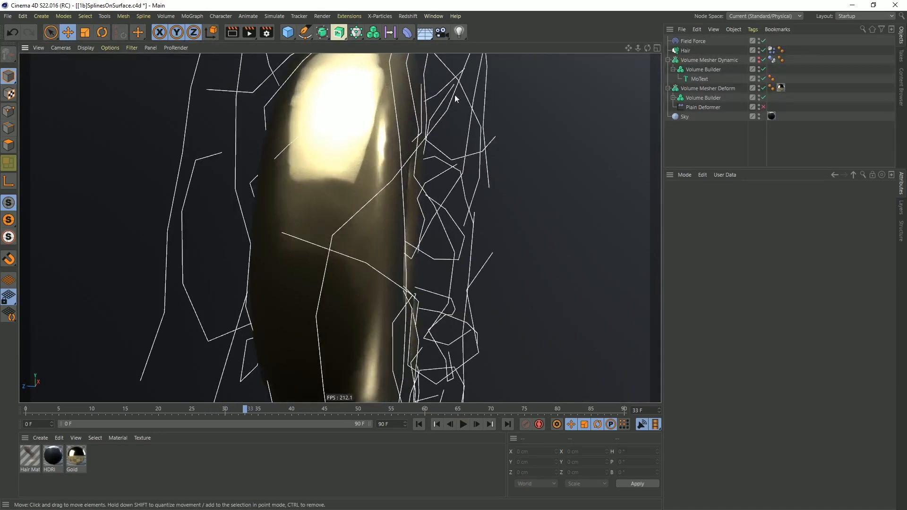
pyautogui.keyDown('alt'); pyautogui.moveTo(401, 132); pyautogui.dragTo(393, 224); pyautogui.keyUp('alt')
pyautogui.scroll(-5, 412, 277)
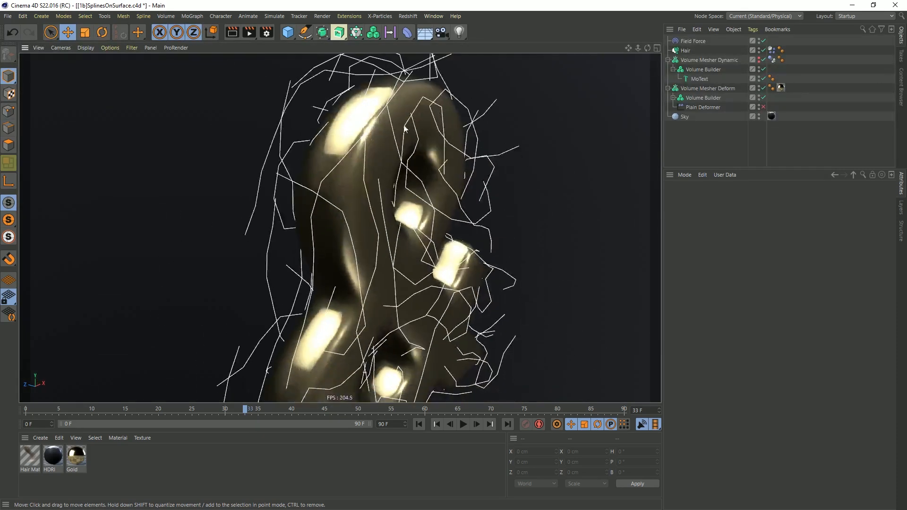
pyautogui.keyDown('alt'); pyautogui.moveTo(428, 283); pyautogui.dragTo(498, 214); pyautogui.keyUp('alt')
pyautogui.scroll(-6, 497, 214)
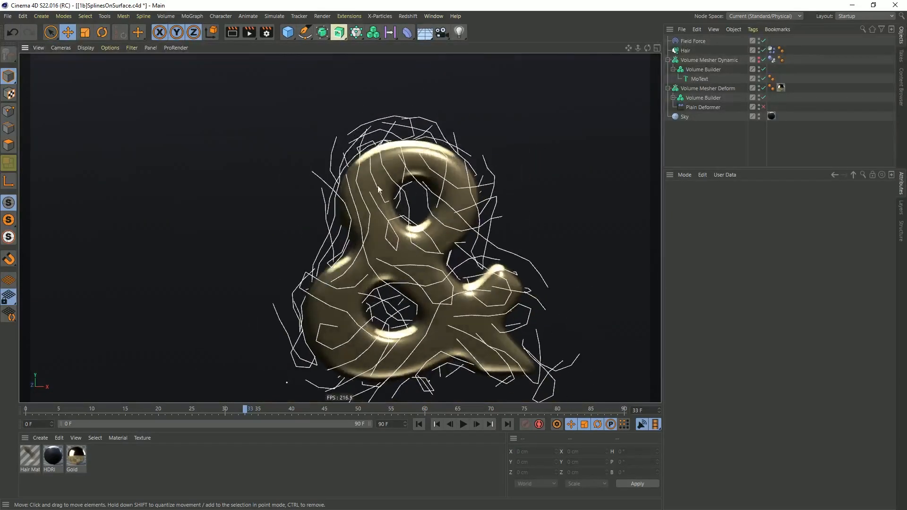
pyautogui.keyDown('alt'); pyautogui.moveTo(388, 271); pyautogui.dragTo(339, 241); pyautogui.keyUp('alt')
pyautogui.scroll(5, 393, 250)
pyautogui.scroll(-5, 339, 241)
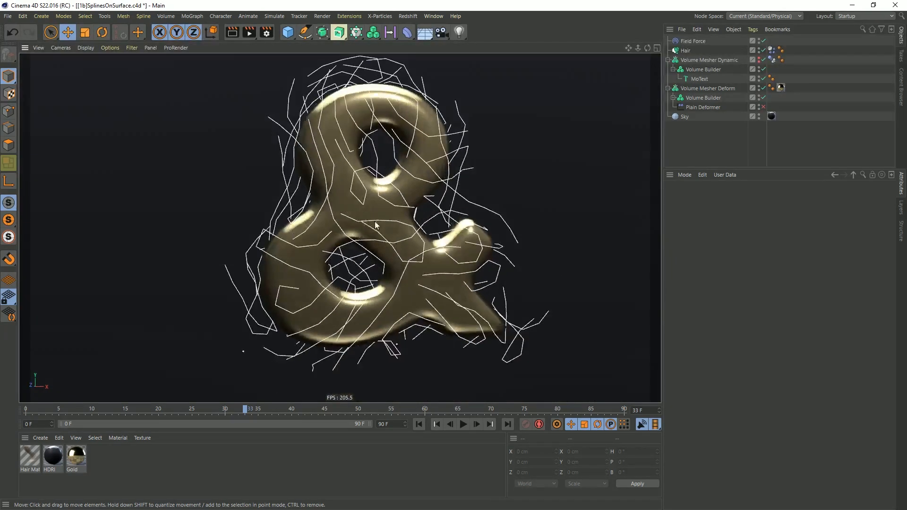
# - Enable the Plain Deformer again and inspect the raised ridges on the ampersand up close
pyautogui.click(764, 106)
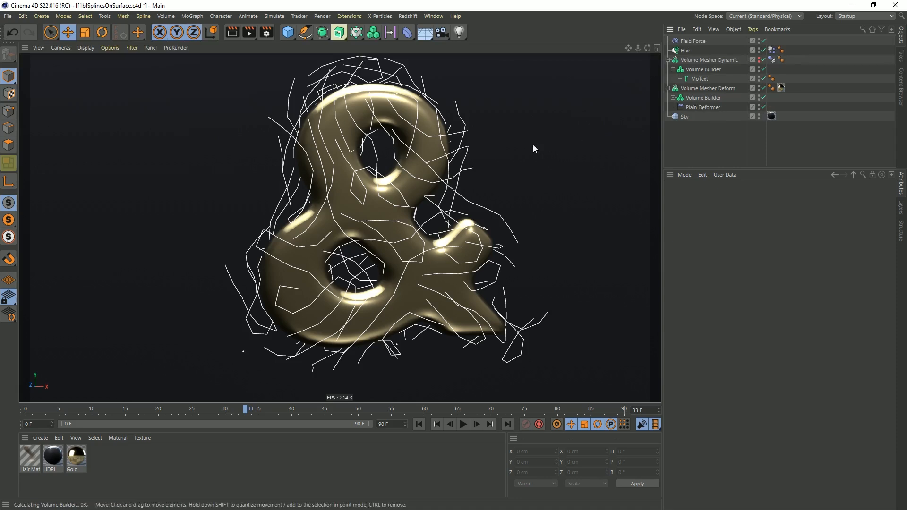
pyautogui.scroll(4, 368, 207)
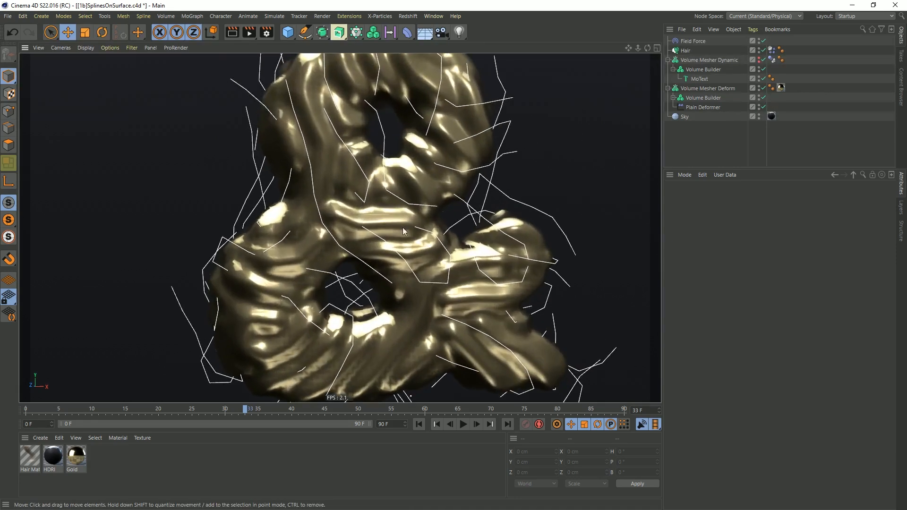
pyautogui.keyDown('alt'); pyautogui.moveTo(392, 342); pyautogui.dragTo(370, 208); pyautogui.keyUp('alt')
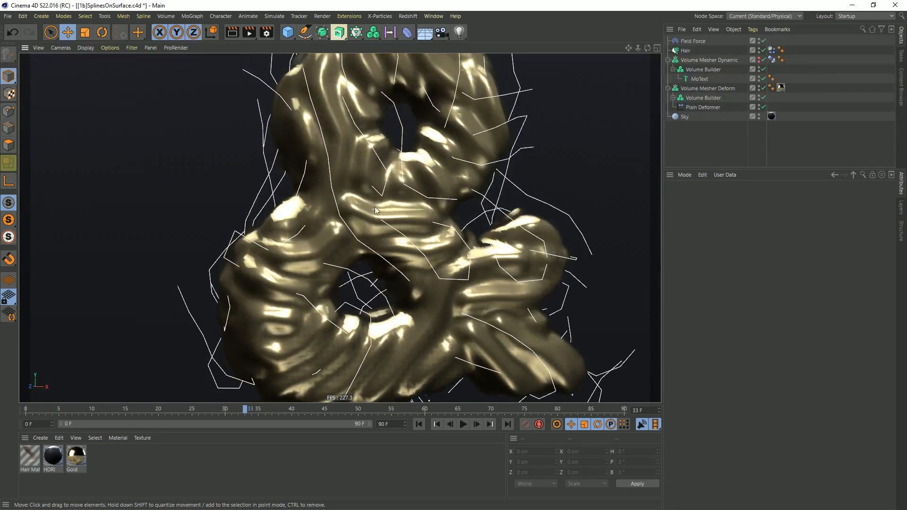
pyautogui.scroll(-3, 370, 208)
pyautogui.keyDown('alt'); pyautogui.moveTo(444, 205); pyautogui.dragTo(517, 205); pyautogui.keyUp('alt')
# - Reduce the Hair field layer's Radius in the Plain Deformer's falloff, trying 5 cm first and settling on 3 cm
pyautogui.click(705, 107)
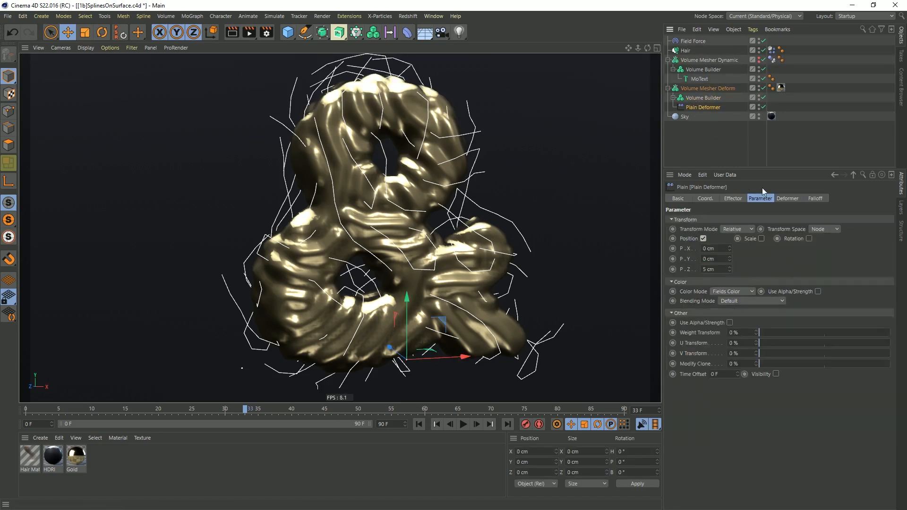
pyautogui.click(816, 199)
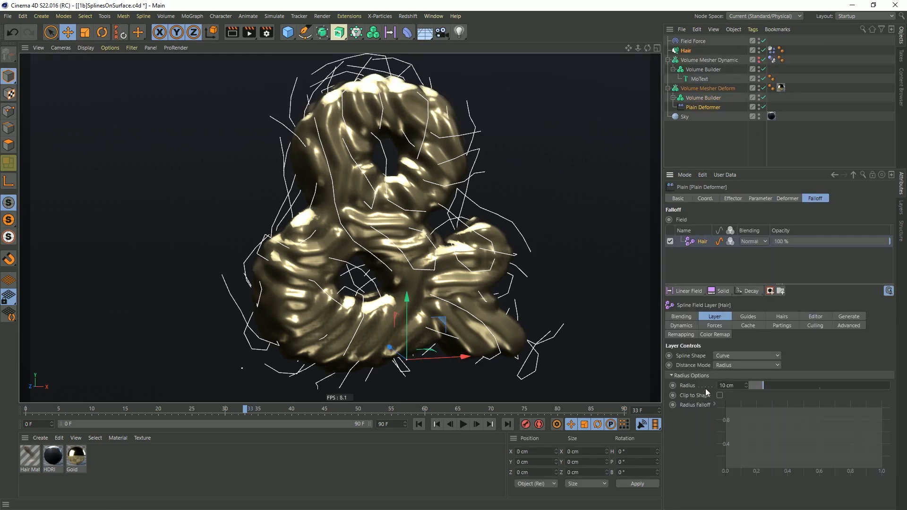
pyautogui.click(742, 385)
pyautogui.write('5')
pyautogui.press('Return')
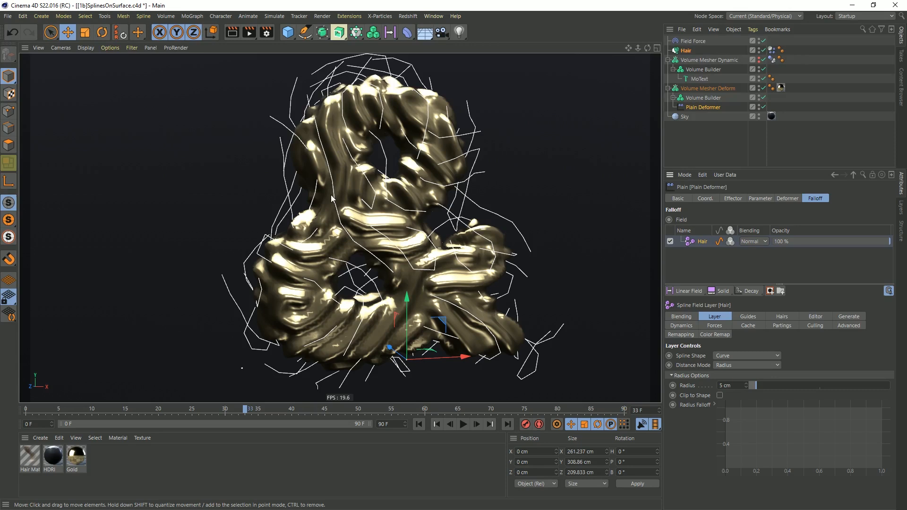
pyautogui.doubleClick(739, 383)
pyautogui.write('3')
pyautogui.press('Return')
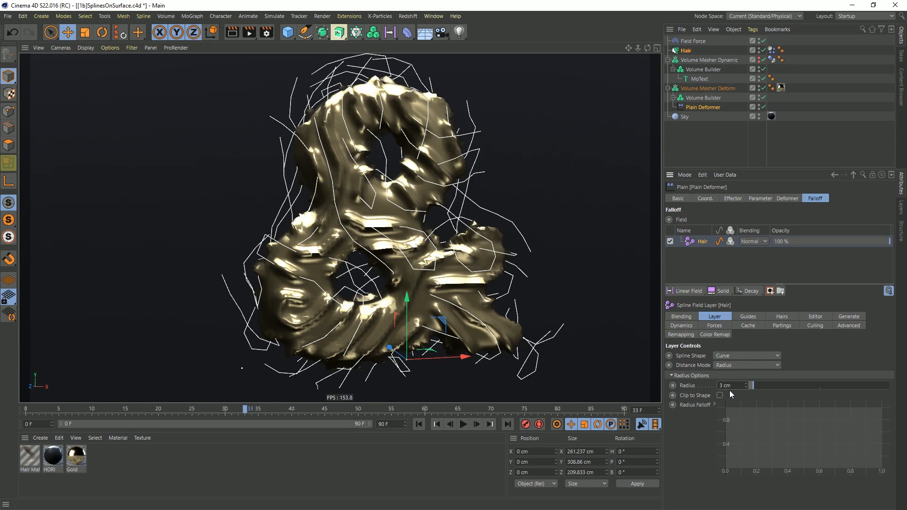
# - Turn on Gouraud shading with lines in the viewport and inspect the polygon density of the deformed ampersand
pyautogui.moveTo(354, 213)
pyautogui.keyDown('alt'); pyautogui.mouseDown()
pyautogui.moveTo(451, 216)
pyautogui.moveTo(418, 224)
pyautogui.moveTo(366, 202)
pyautogui.mouseUp(); pyautogui.keyUp('alt')
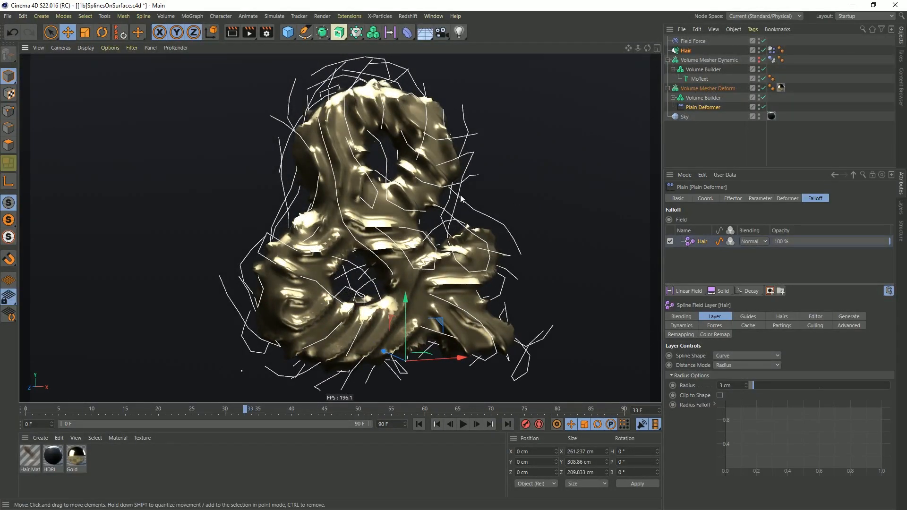
pyautogui.press('n')
pyautogui.press('b')
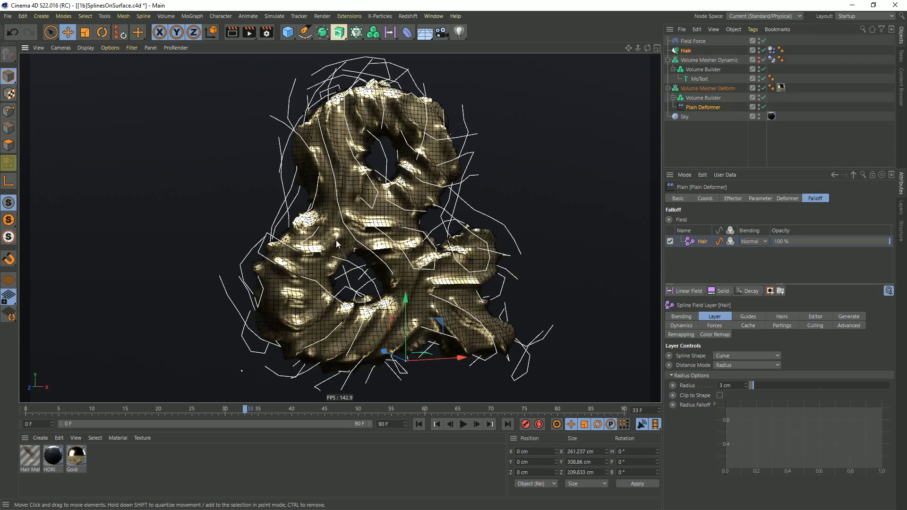
pyautogui.keyDown('alt'); pyautogui.moveTo(341, 237); pyautogui.dragTo(382, 191, button='right'); pyautogui.keyUp('alt')
pyautogui.keyDown('alt'); pyautogui.moveTo(478, 199); pyautogui.dragTo(448, 208, button='right'); pyautogui.keyUp('alt')
pyautogui.scroll(-3, 449, 211)
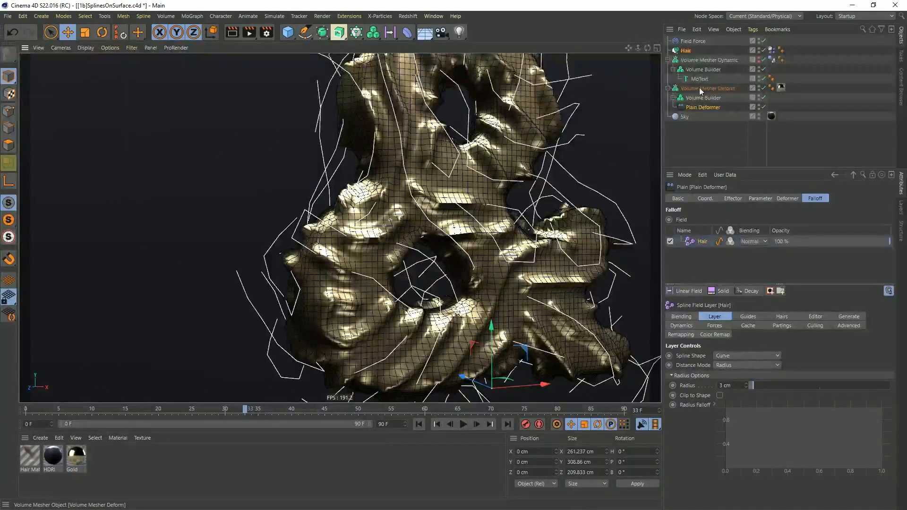
# - Set the Voxel Size of the Volume Builder inside Volume Mesher Deform to 1.5 cm and check the denser ampersand mesh
pyautogui.click(704, 89)
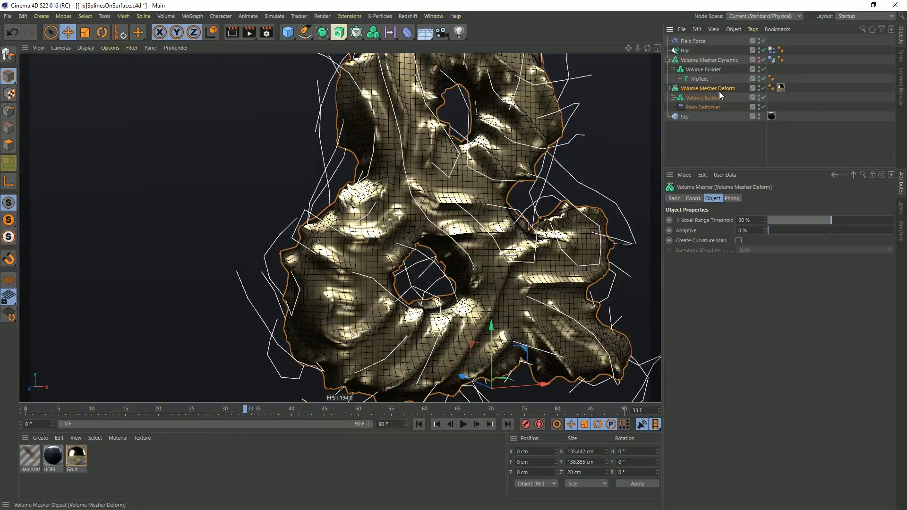
pyautogui.scroll(-1, 501, 142)
pyautogui.keyDown('alt'); pyautogui.moveTo(501, 142); pyautogui.dragTo(409, 185, button='middle'); pyautogui.keyUp('alt')
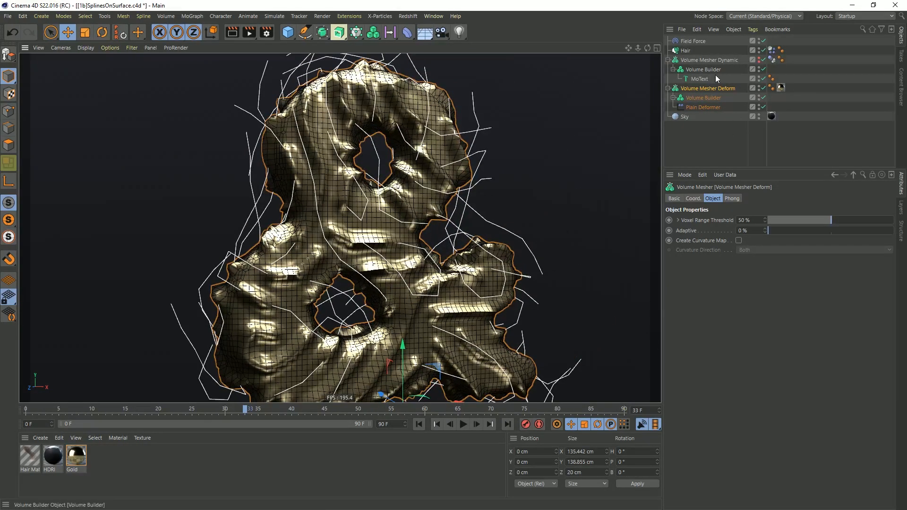
pyautogui.click(703, 97)
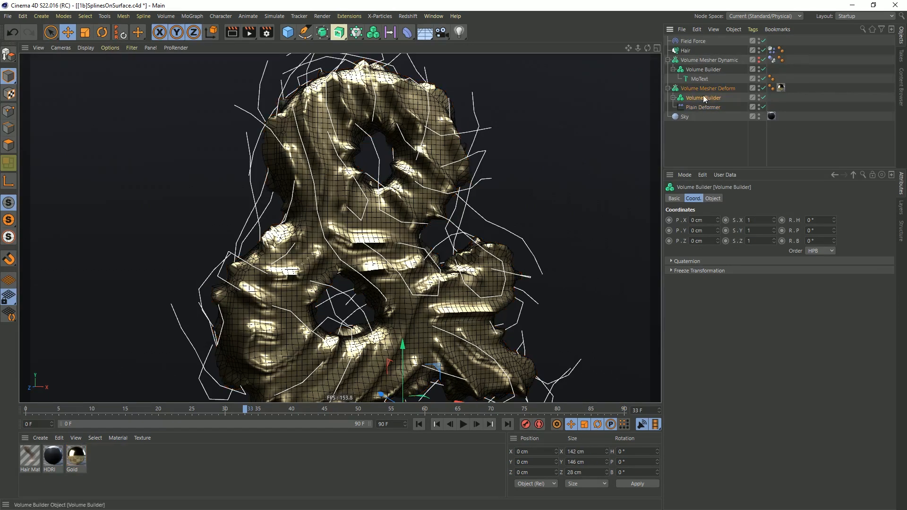
pyautogui.click(713, 198)
pyautogui.click(718, 230)
pyautogui.write('1.5')
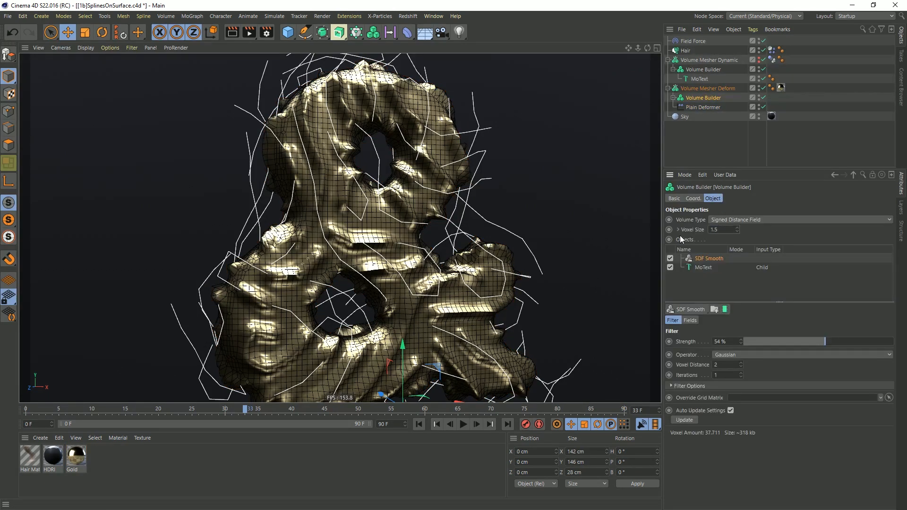
pyautogui.press('Return')
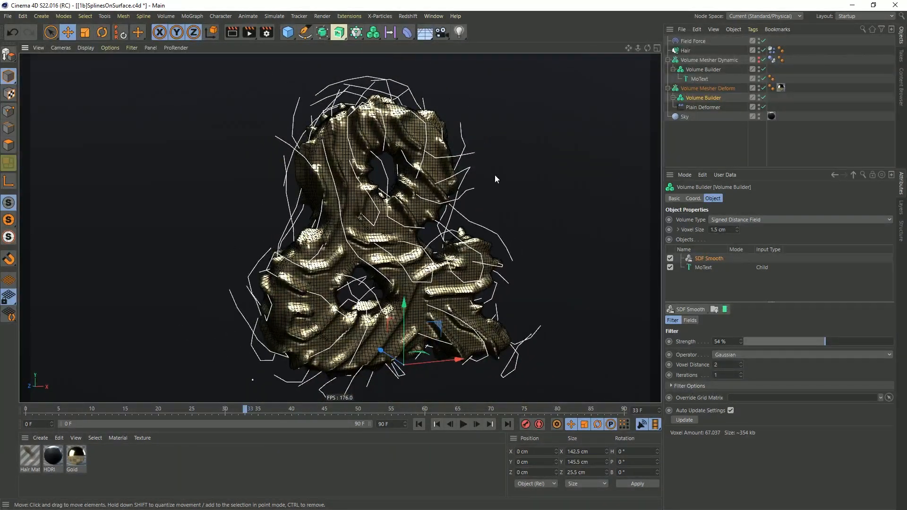
pyautogui.click(719, 137)
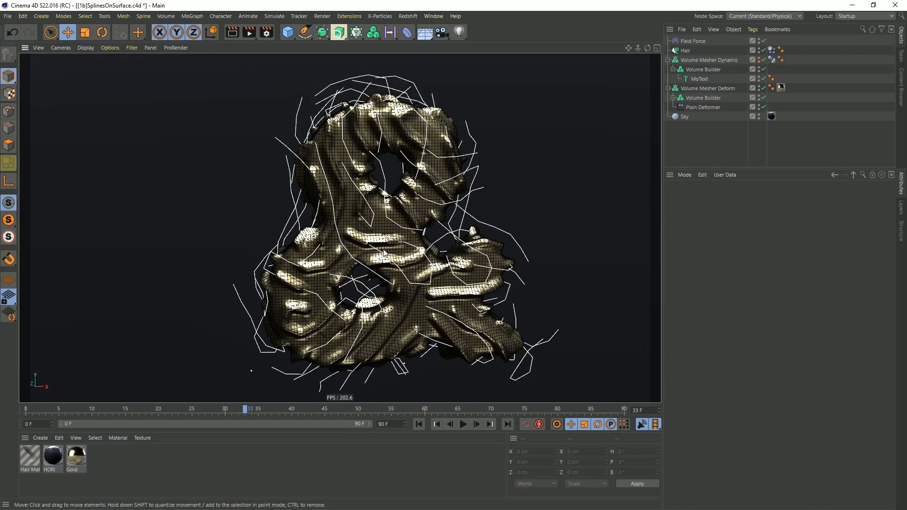
pyautogui.scroll(3, 404, 246)
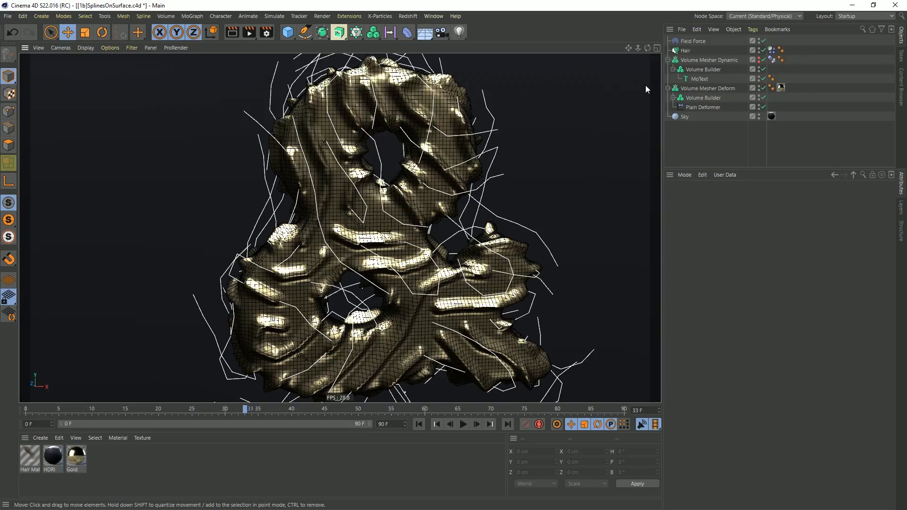
# - Set the Hair object's guide Segments to 20
pyautogui.click(688, 50)
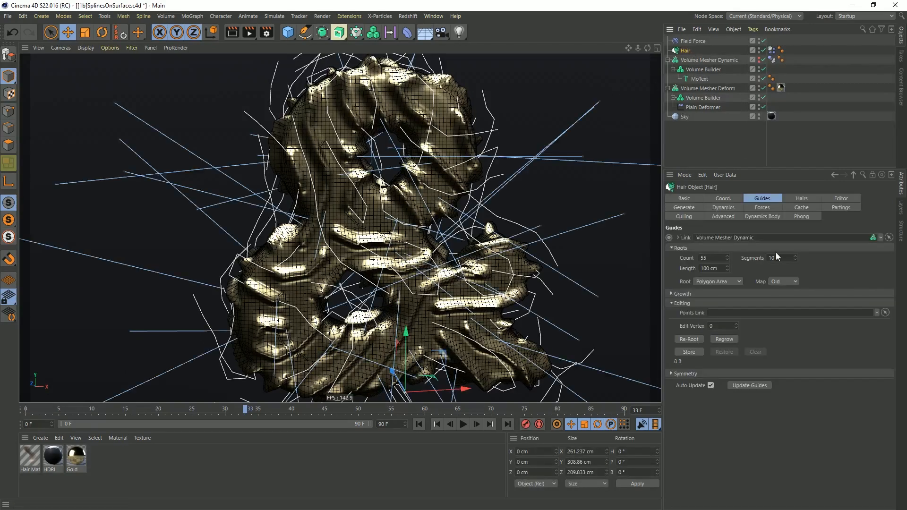
pyautogui.moveTo(775, 259); pyautogui.dragTo(741, 263)
pyautogui.write('20')
pyautogui.press('Return')
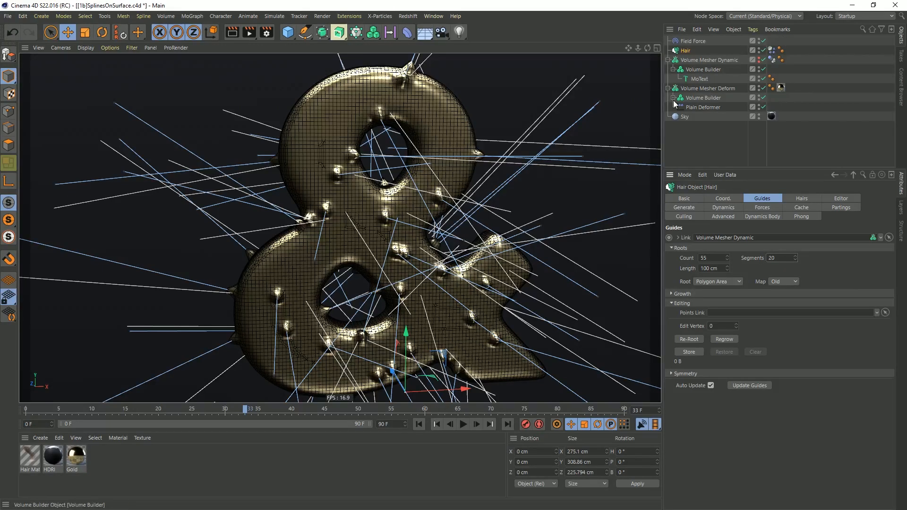
# - Set the collision Margin in the Hair object's Dynamics Body tag to 2.5 cm
pyautogui.click(772, 50)
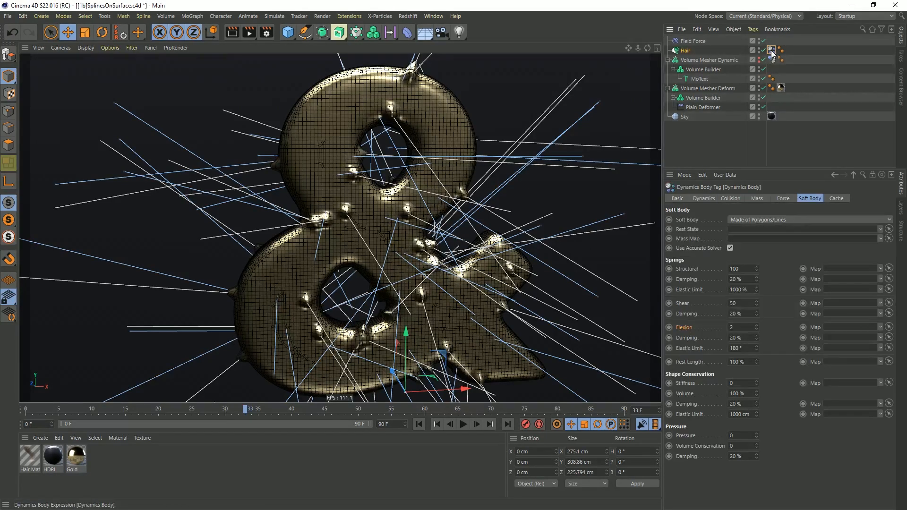
pyautogui.click(729, 199)
pyautogui.doubleClick(787, 281)
pyautogui.write('2.5')
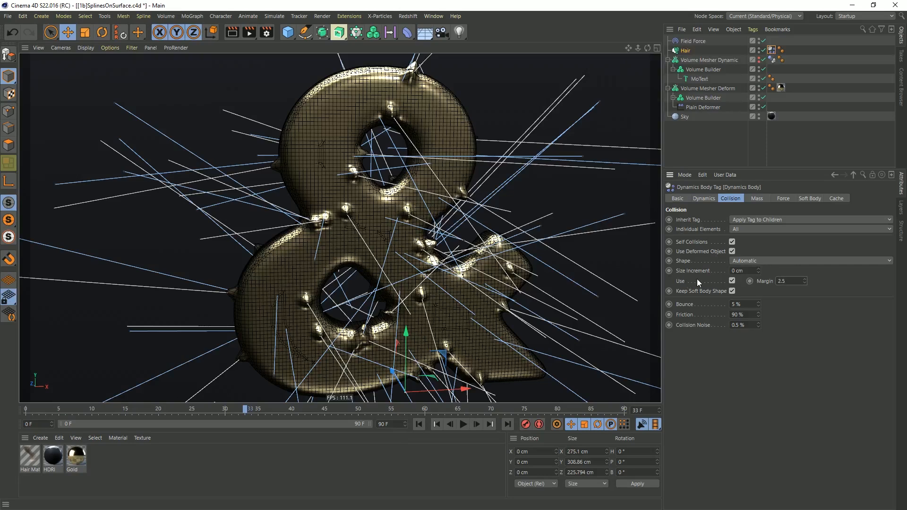
pyautogui.press('Return')
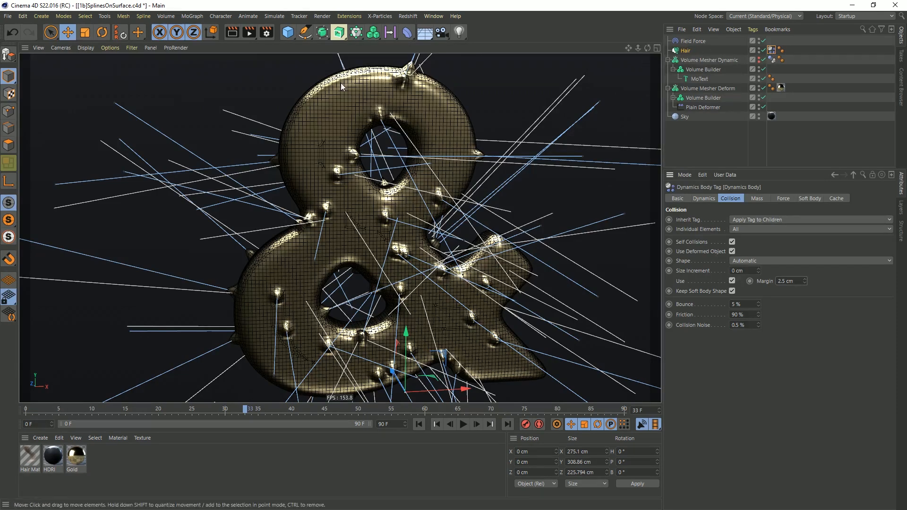
# - Set the Hair object's guide root Count to 30 and deselect the object
pyautogui.click(686, 51)
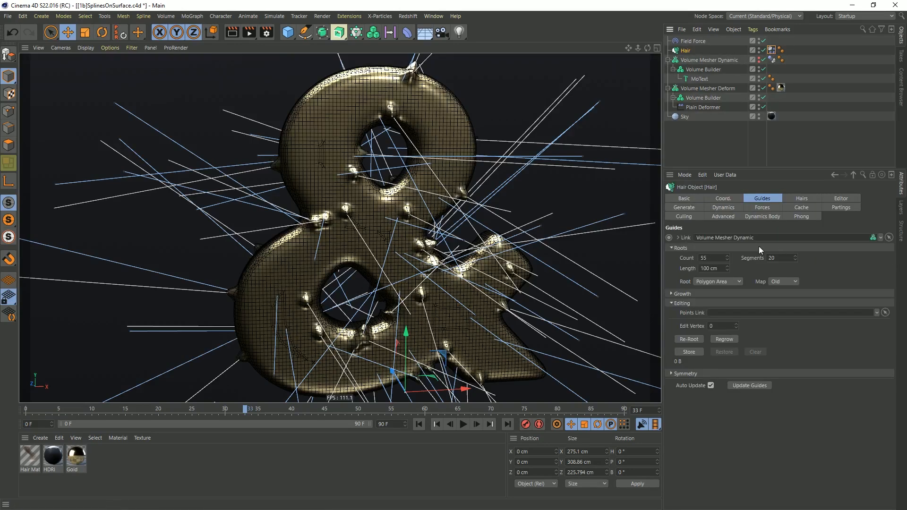
pyautogui.doubleClick(711, 258)
pyautogui.write('30')
pyautogui.press('Return')
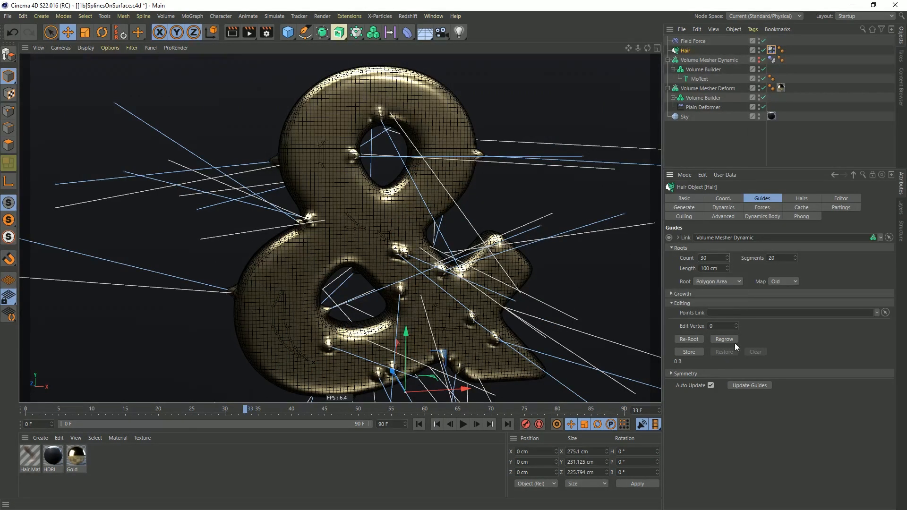
pyautogui.click(713, 155)
pyautogui.keyDown('alt'); pyautogui.moveTo(380, 237); pyautogui.dragTo(402, 224); pyautogui.keyUp('alt')
pyautogui.click(464, 424)
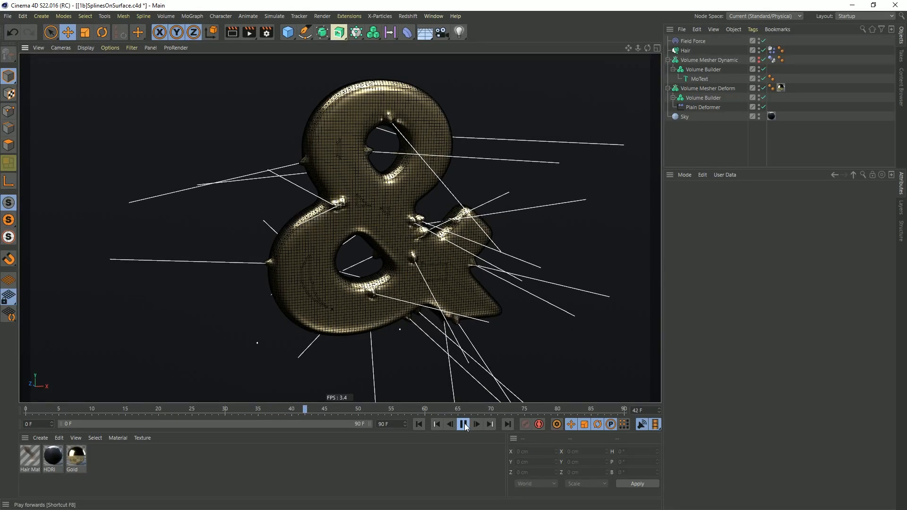
pyautogui.click(463, 425)
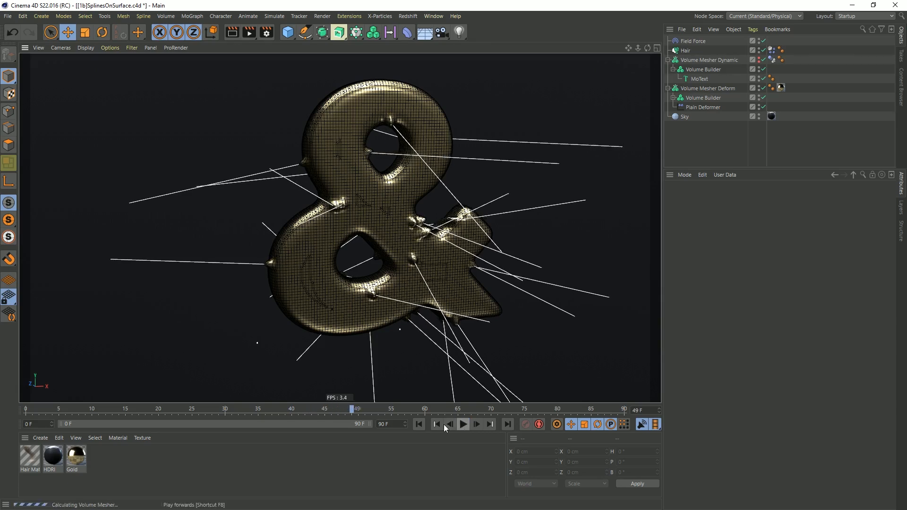
# - Return the animation to frame 0, regrow the Hair object's guides and deselect the object
pyautogui.click(419, 425)
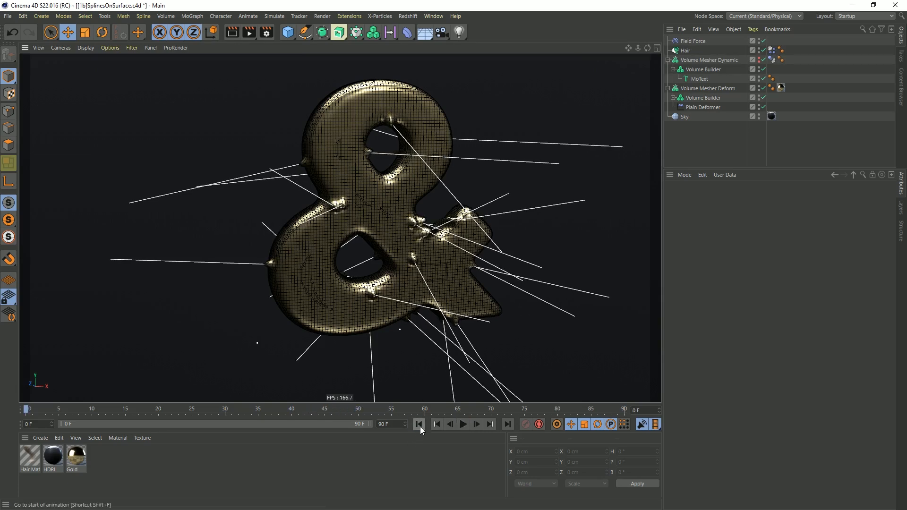
pyautogui.click(686, 51)
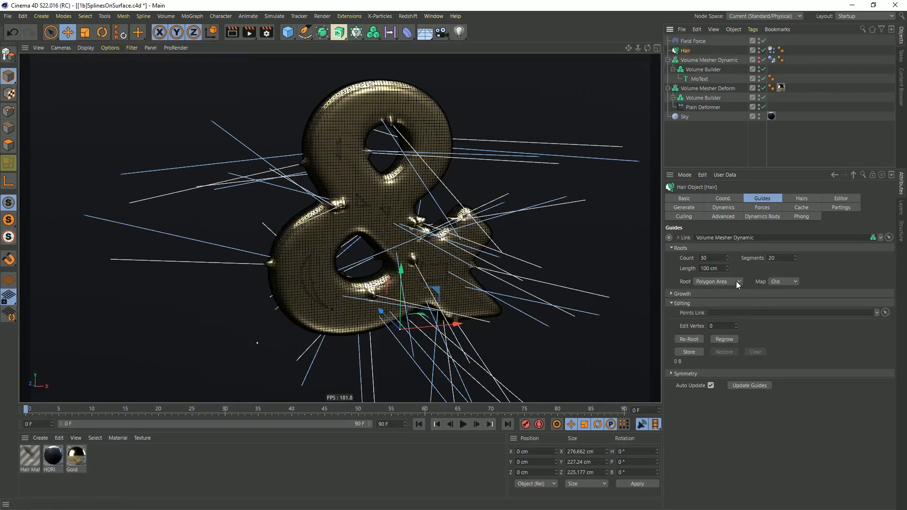
pyautogui.click(728, 338)
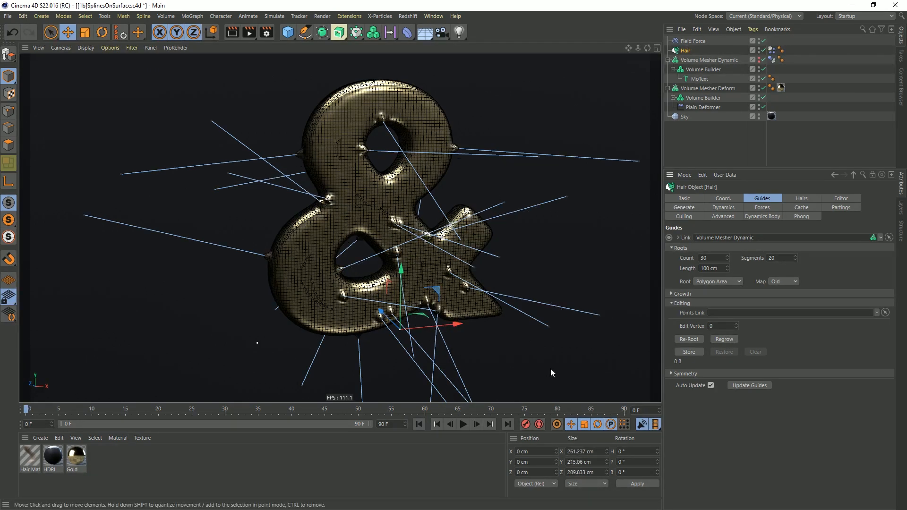
pyautogui.click(683, 142)
# - Play the hair simulation from the start and stop it at about frame 28
pyautogui.click(462, 425)
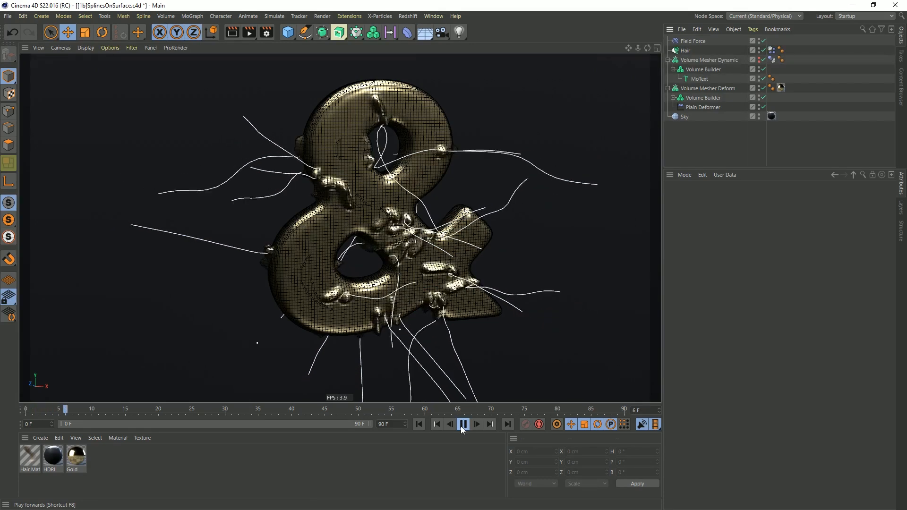
pyautogui.click(463, 425)
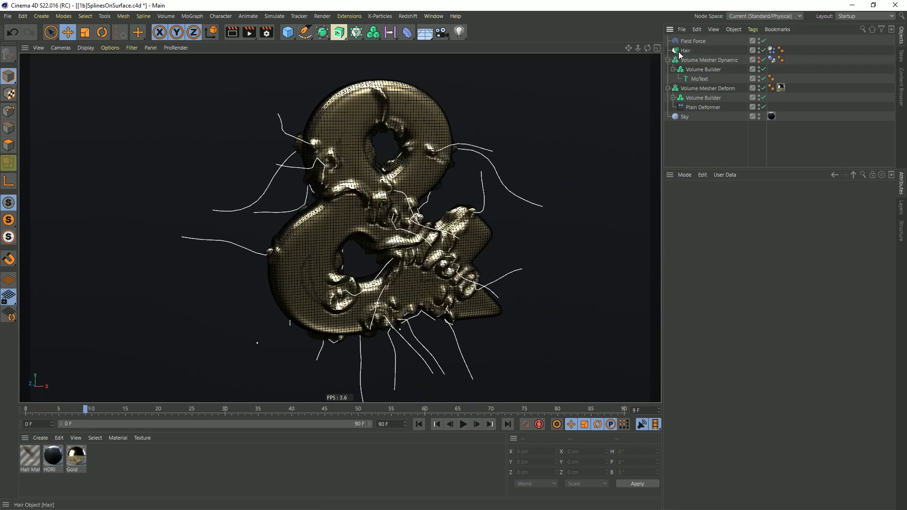
pyautogui.click(464, 425)
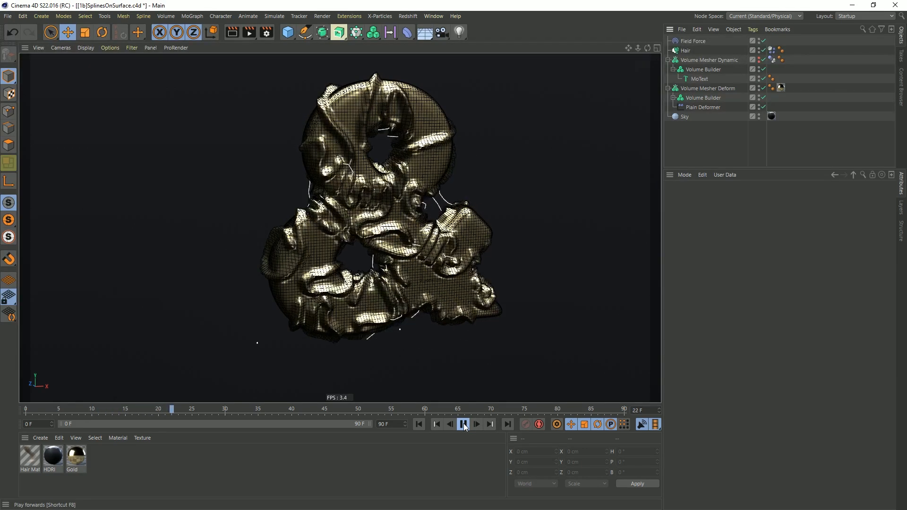
pyautogui.click(463, 427)
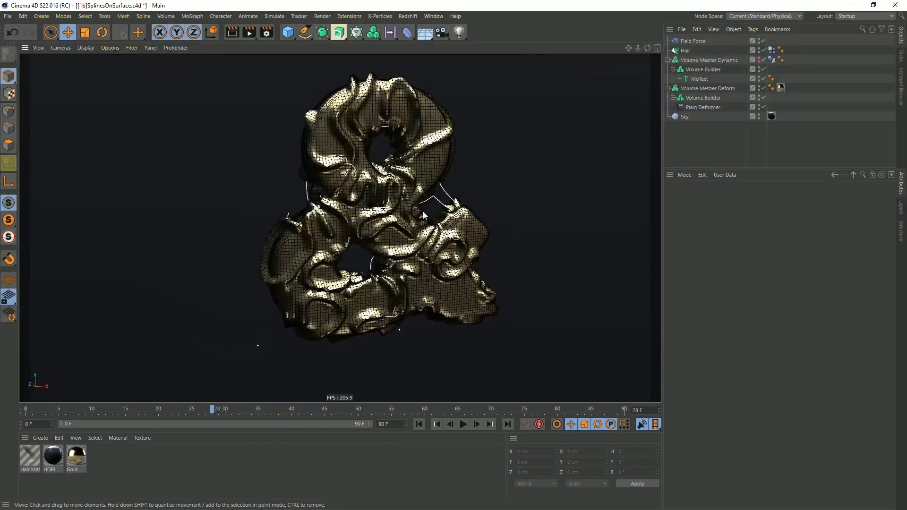
# - Switch the viewport to Gouraud shading without lines and inspect the deformed ampersand's ridges from several angles
pyautogui.press('n')
pyautogui.press('a')
pyautogui.moveTo(390, 217)
pyautogui.keyDown('alt'); pyautogui.mouseDown()
pyautogui.moveTo(322, 158)
pyautogui.moveTo(278, 185)
pyautogui.moveTo(389, 193)
pyautogui.mouseUp(); pyautogui.keyUp('alt')
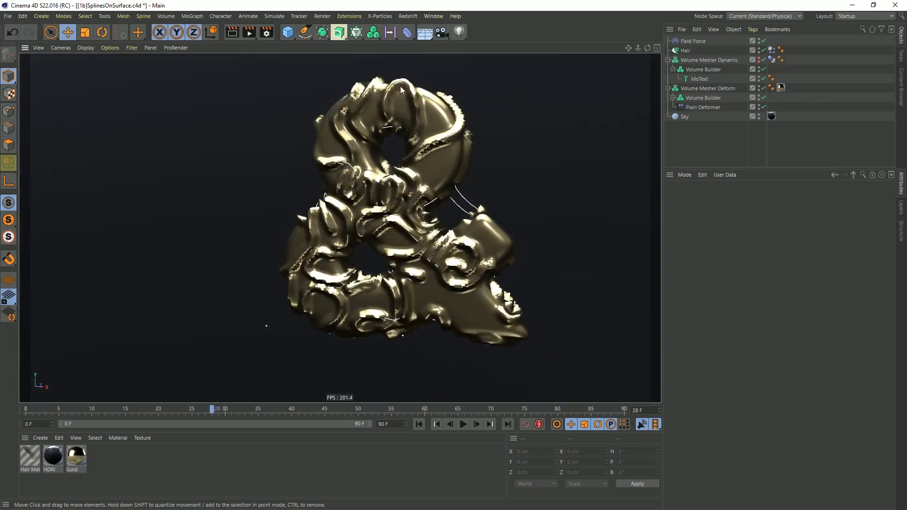
pyautogui.keyDown('alt'); pyautogui.moveTo(422, 172); pyautogui.dragTo(421, 205); pyautogui.keyUp('alt')
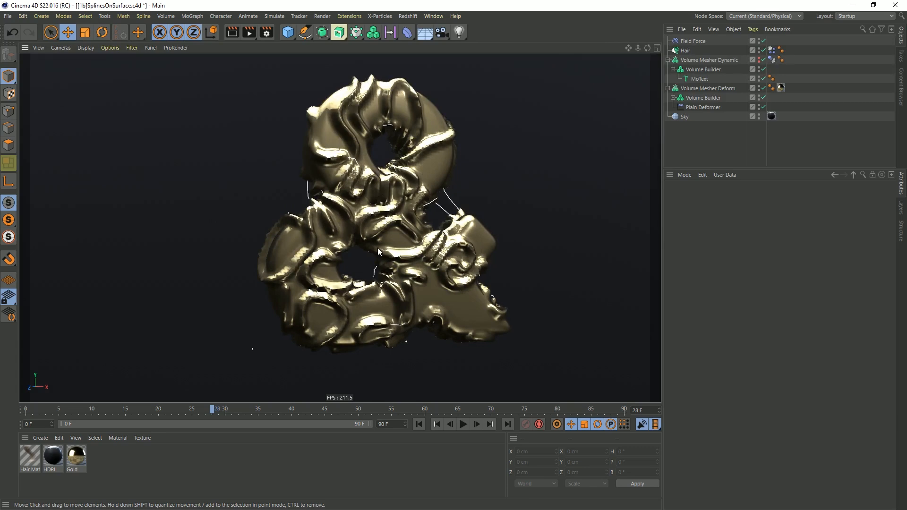
pyautogui.keyDown('alt'); pyautogui.moveTo(380, 210); pyautogui.dragTo(358, 218); pyautogui.keyUp('alt')
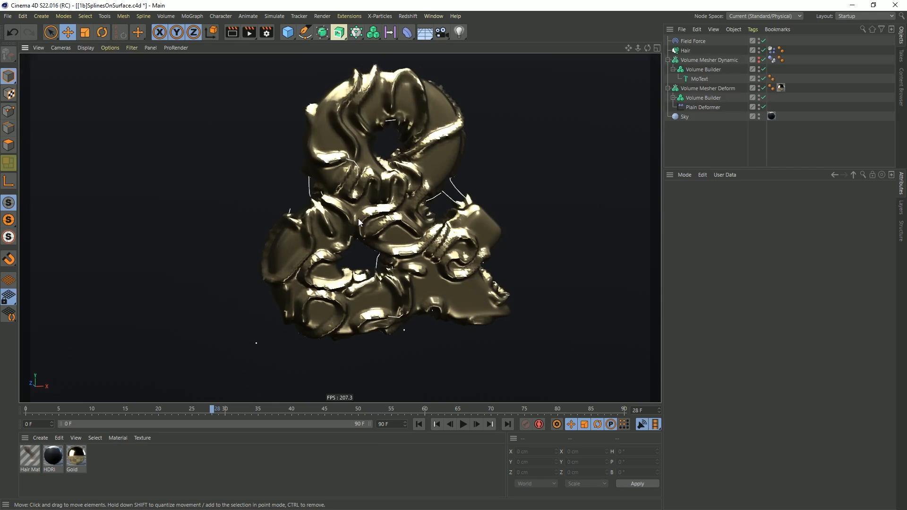
# - Save the scene as a new version named [1c]SplinesOnSurface.c4d
pyautogui.hotkey('ctrl', 'shift', 's')
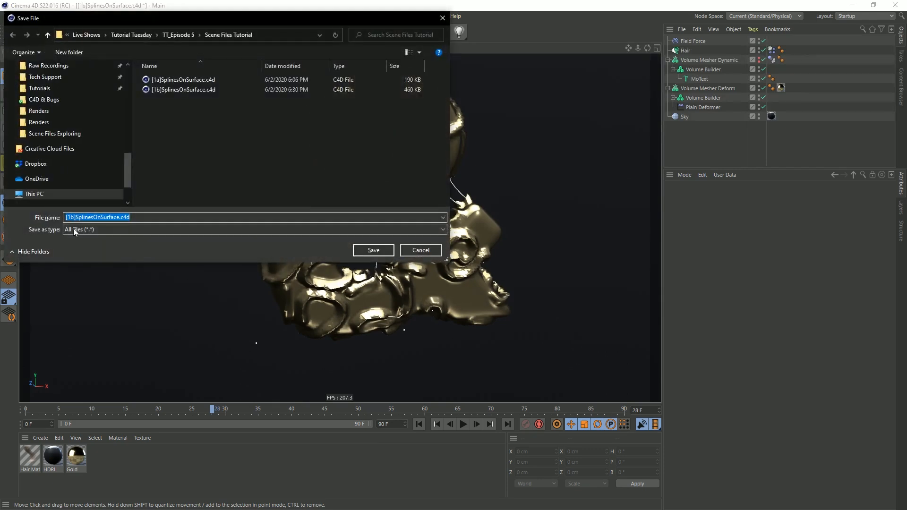
pyautogui.click(74, 218)
pyautogui.press('BackSpace')
pyautogui.write('c')
pyautogui.press('Return')
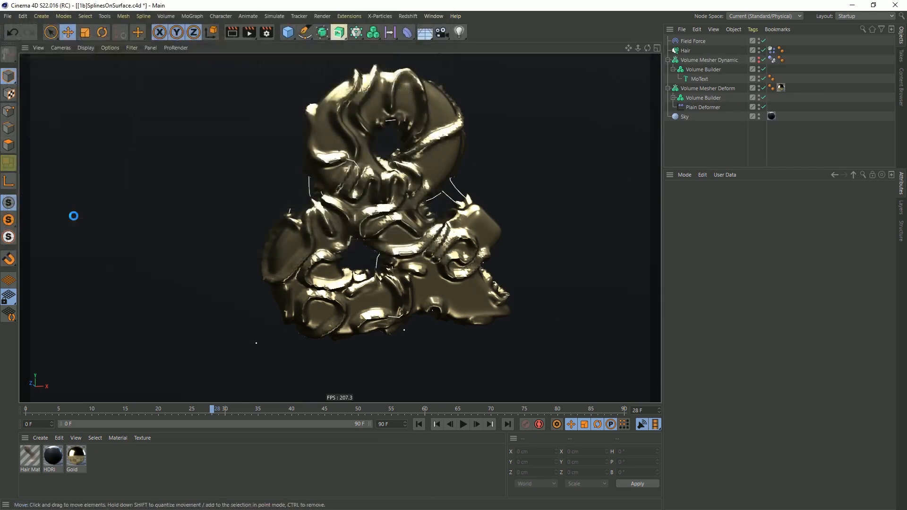
# - Increase the Hair object's guide root Count to 100
pyautogui.click(686, 52)
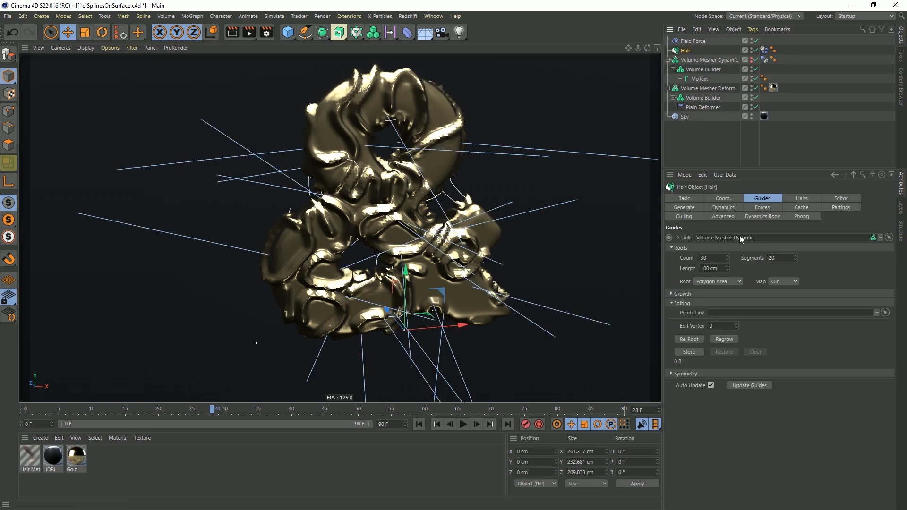
pyautogui.moveTo(721, 260); pyautogui.dragTo(692, 260)
pyautogui.write('100')
pyautogui.press('Return')
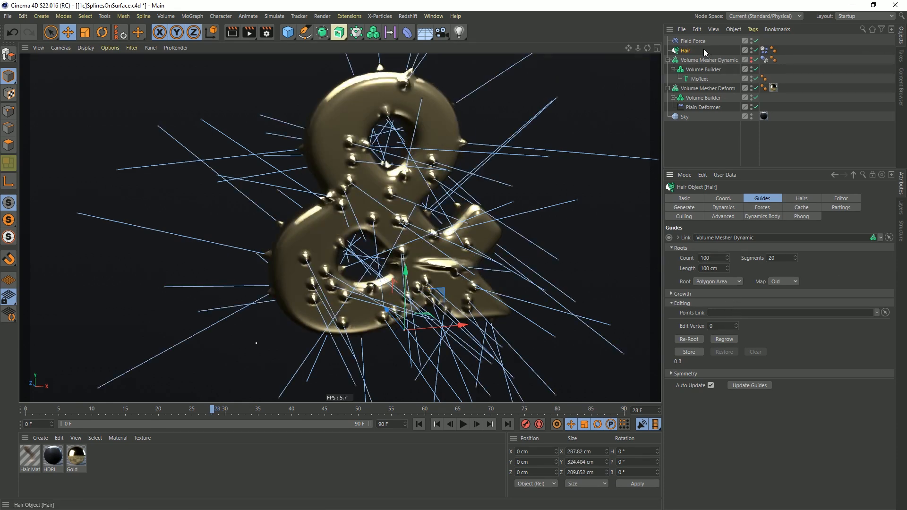
pyautogui.click(693, 41)
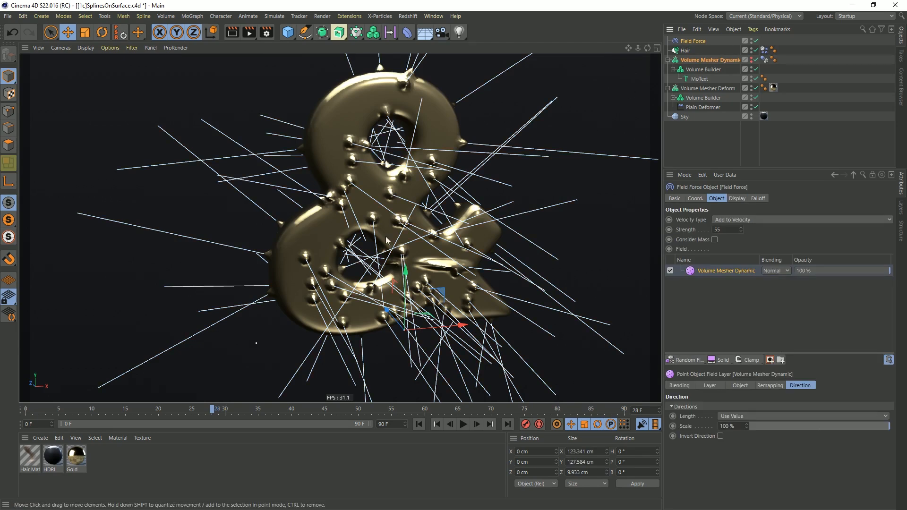
pyautogui.click(694, 52)
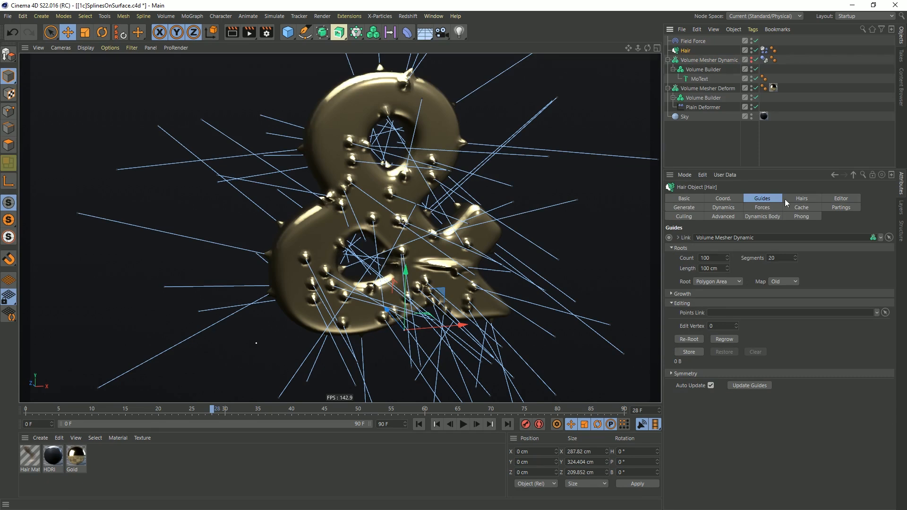
pyautogui.click(465, 425)
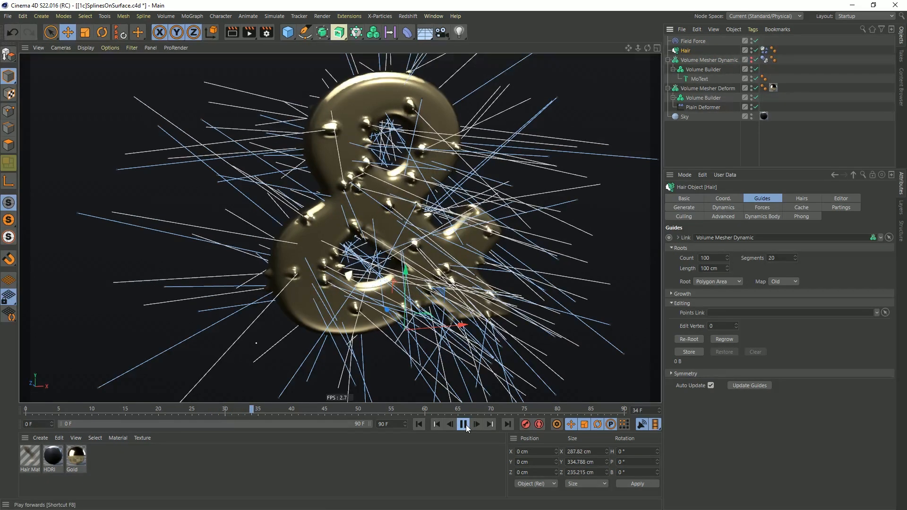
pyautogui.click(463, 424)
# - Rewind to frame 0, regrow the 100 hair guides and clear the selection for a fresh simulation
pyautogui.click(418, 424)
pyautogui.click(728, 338)
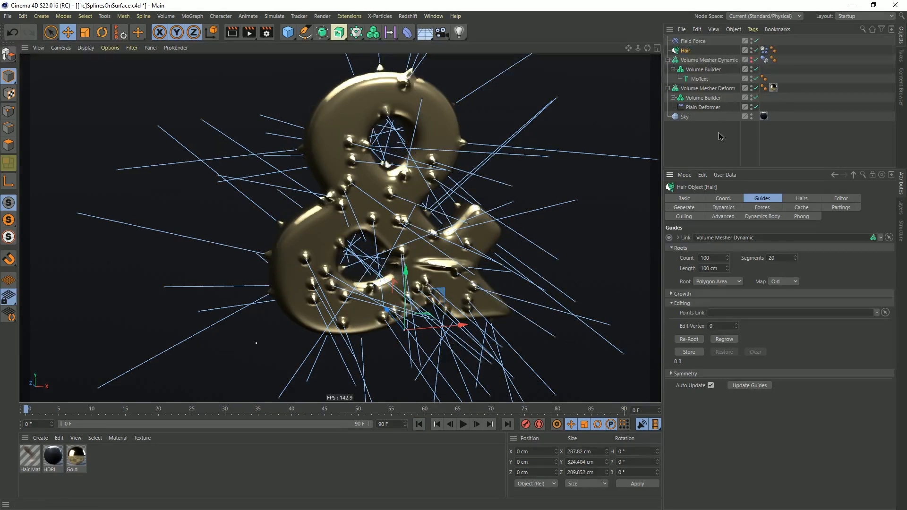
pyautogui.click(719, 134)
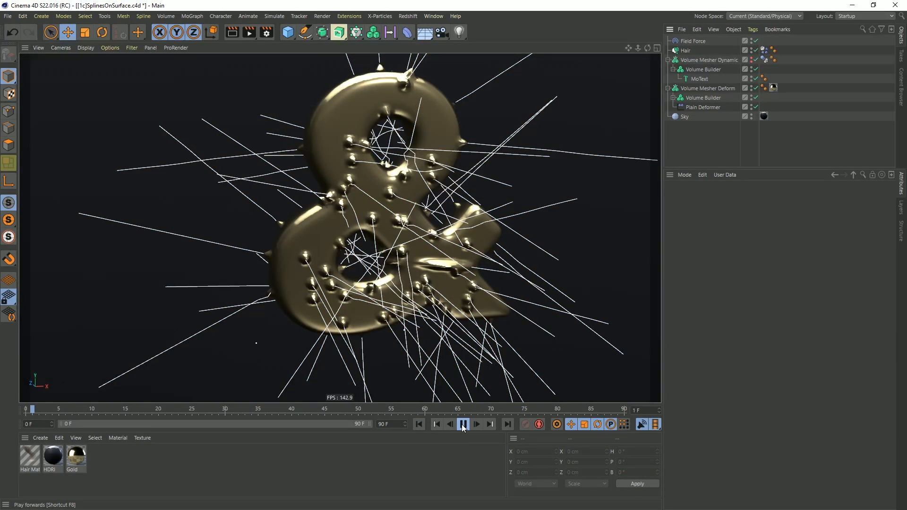
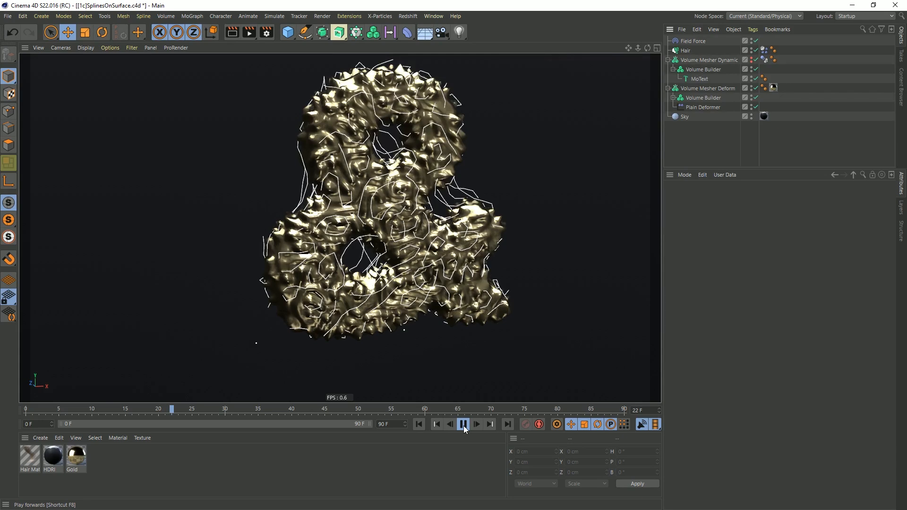
# - Pause the simulation playback and add a Turbulence force to the scene
pyautogui.click(464, 425)
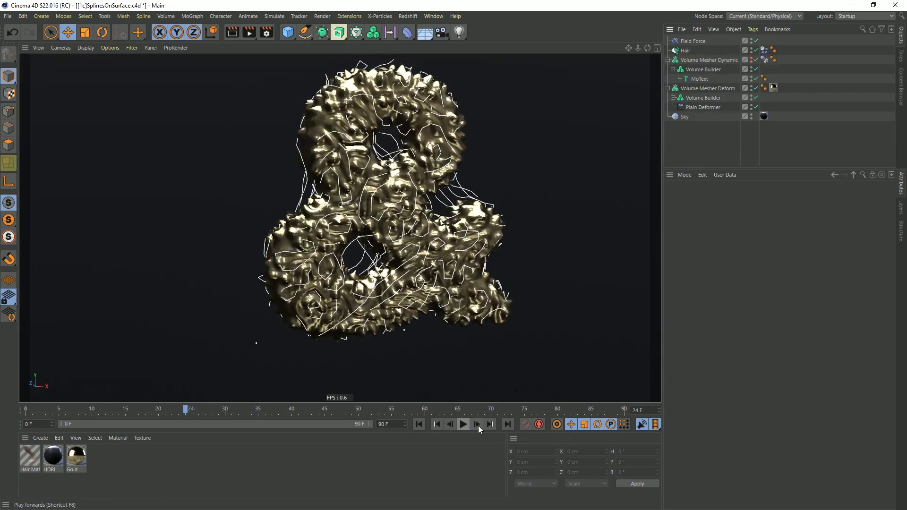
pyautogui.click(278, 16)
pyautogui.moveTo(288, 79)
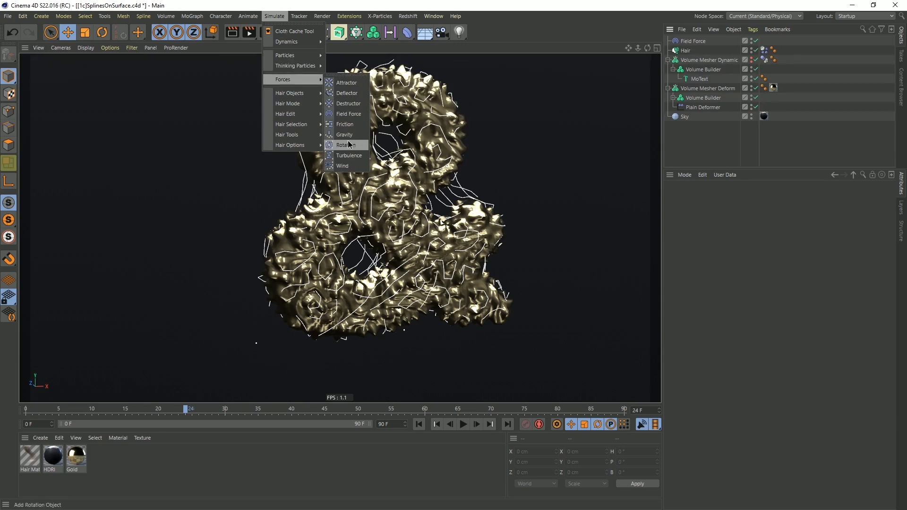
pyautogui.click(350, 156)
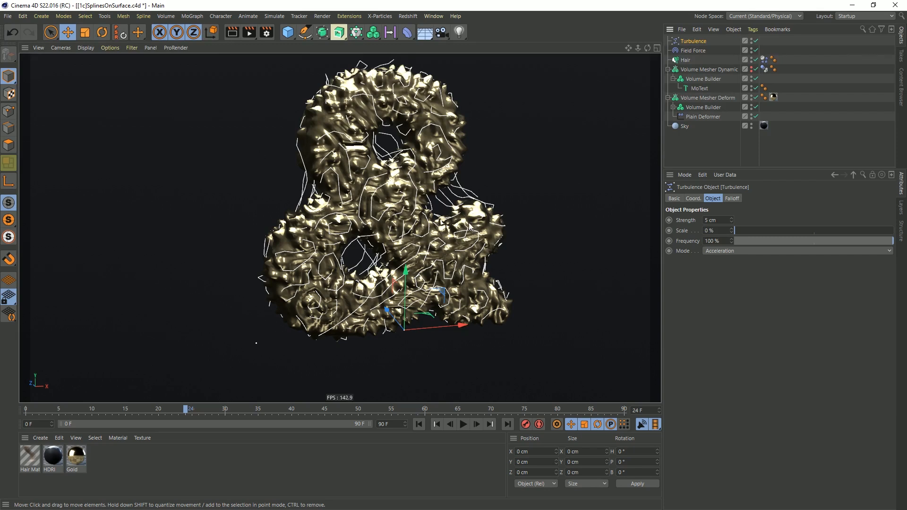
# - Set the Turbulence force's Strength to 22 cm, Scale to about 70% and Frequency to about 61%
pyautogui.click(726, 220)
pyautogui.moveTo(716, 220); pyautogui.dragTo(605, 183)
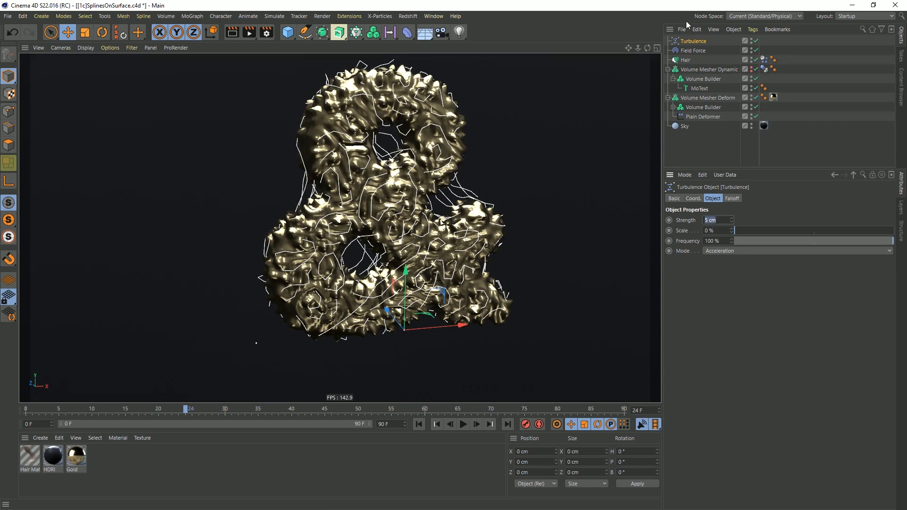
pyautogui.write('22')
pyautogui.press('Return')
pyautogui.moveTo(749, 231); pyautogui.dragTo(747, 230)
pyautogui.moveTo(874, 242); pyautogui.dragTo(834, 242)
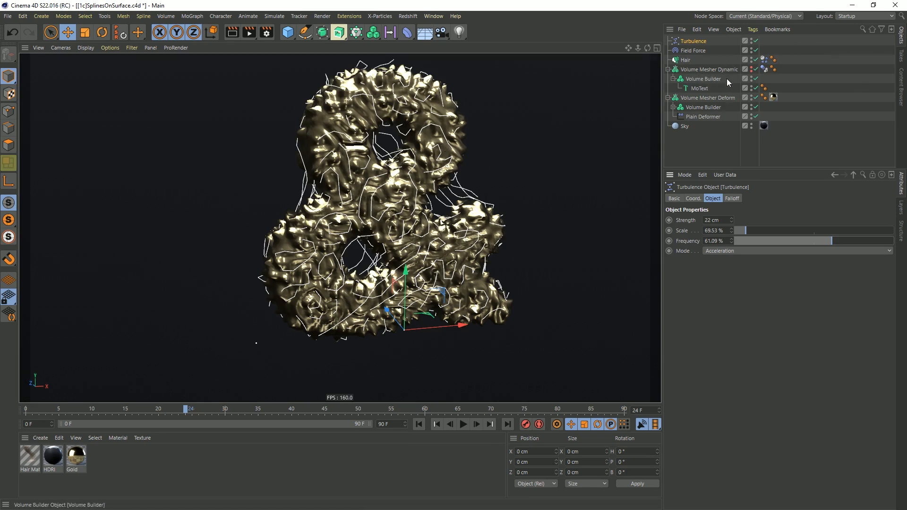
# - Set the Bounce to 0% and the Friction to 5% on the Hair object's Dynamics Body tag
pyautogui.click(764, 69)
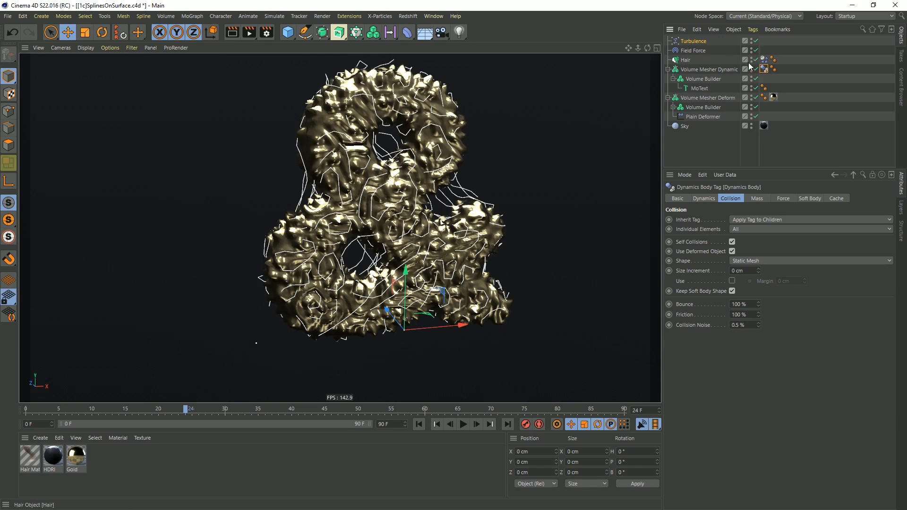
pyautogui.click(763, 60)
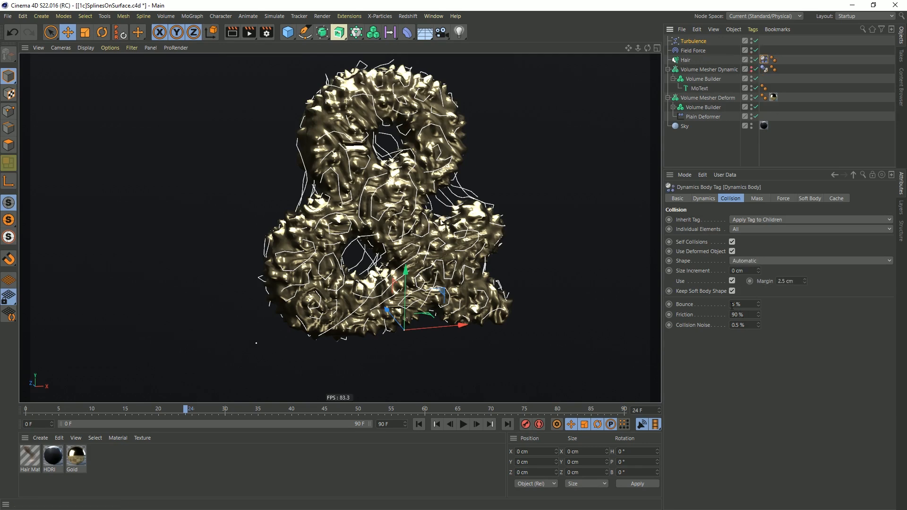
pyautogui.doubleClick(751, 303)
pyautogui.write('0')
pyautogui.press('Tab')
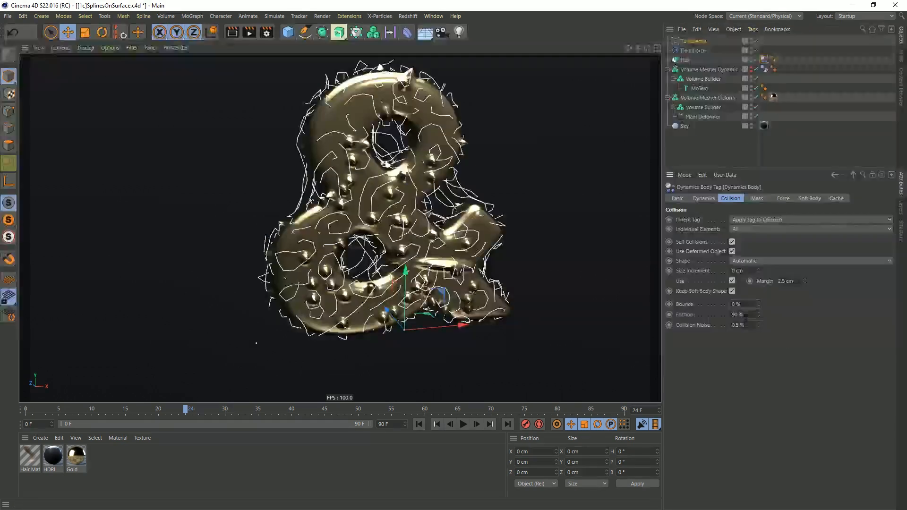
pyautogui.write('5')
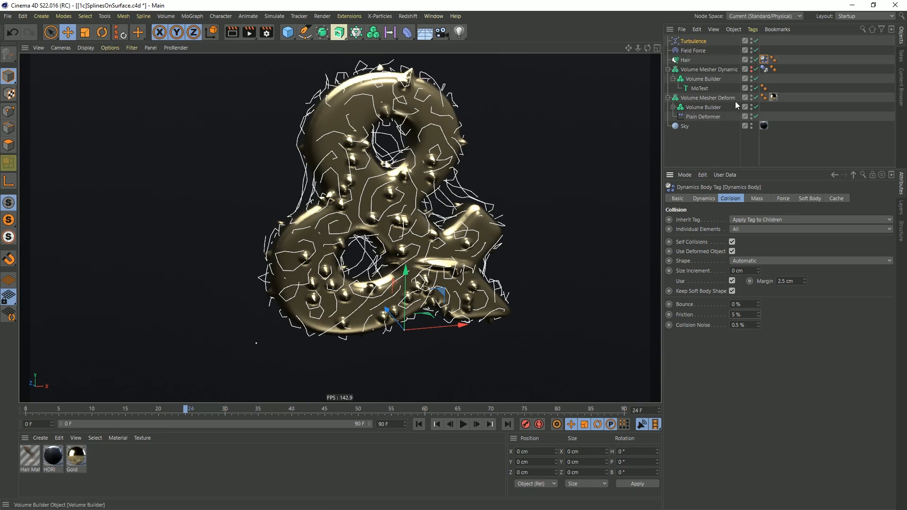
# - Increase the Hair object's guide root Count to 120, return to frame 0 and clear the selection
pyautogui.click(686, 60)
pyautogui.click(720, 256)
pyautogui.write('120')
pyautogui.press('Return')
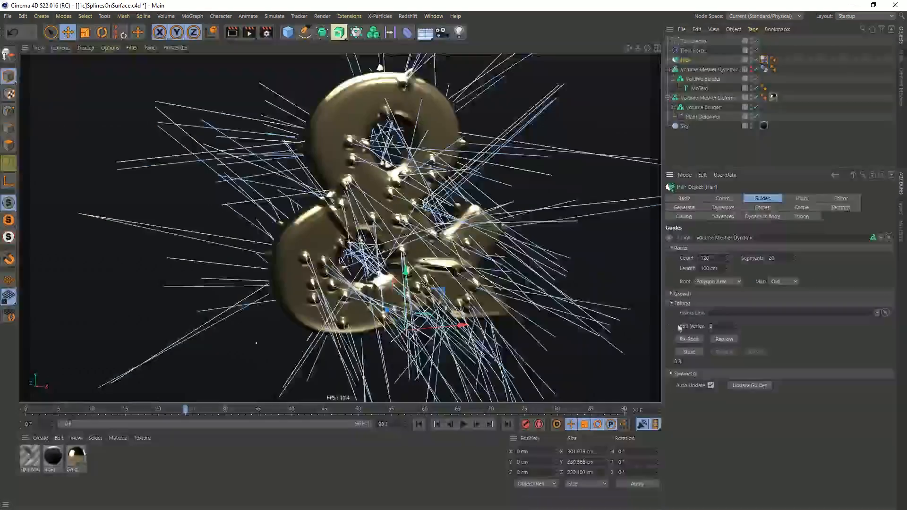
pyautogui.click(419, 424)
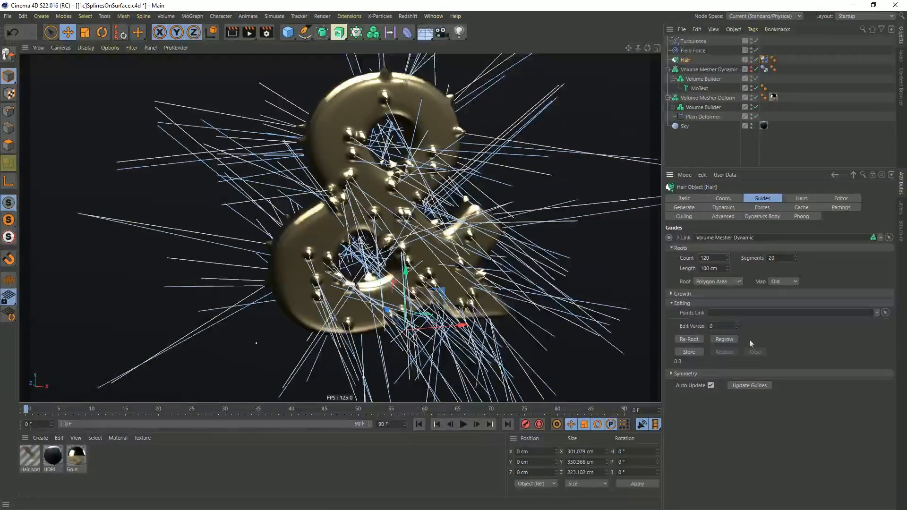
pyautogui.click(690, 144)
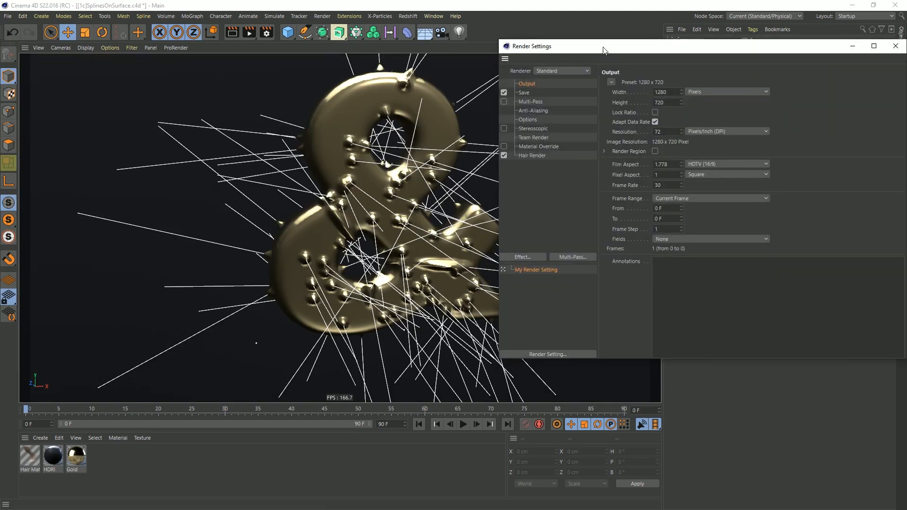
# - Change the renderer in the render settings to Viewport Renderer
pyautogui.moveTo(572, 46); pyautogui.dragTo(373, 67)
pyautogui.click(365, 92)
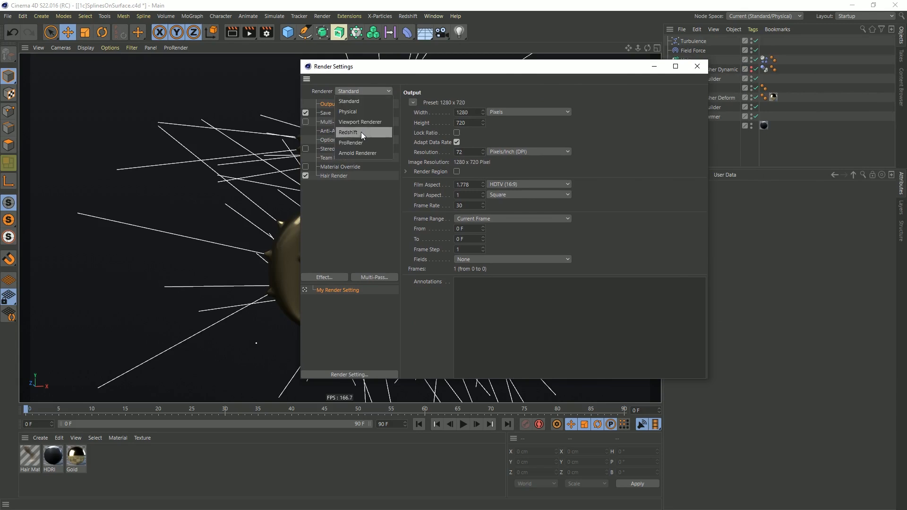
pyautogui.click(356, 123)
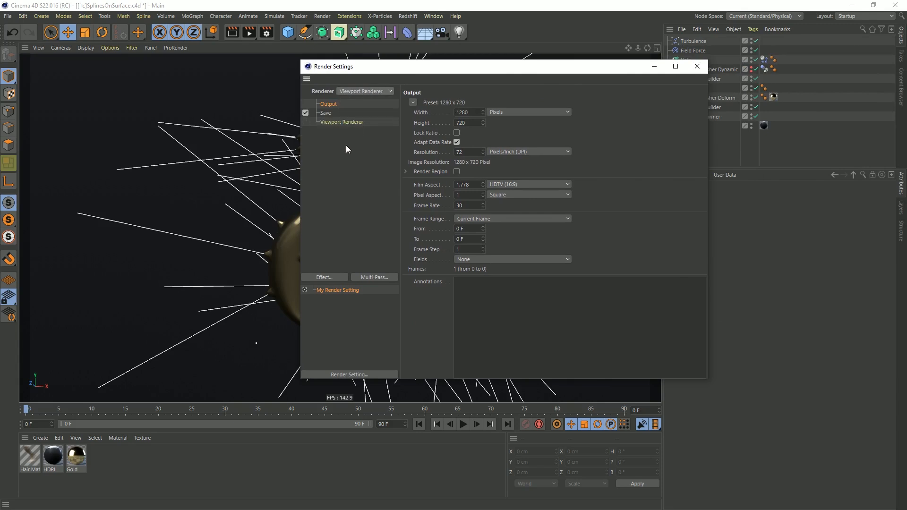
# - Set the render output to a square 1080 x 1080, lock the ratio and halve the size to 540 x 540 pixels
pyautogui.doubleClick(477, 114)
pyautogui.write('1080')
pyautogui.press('Tab')
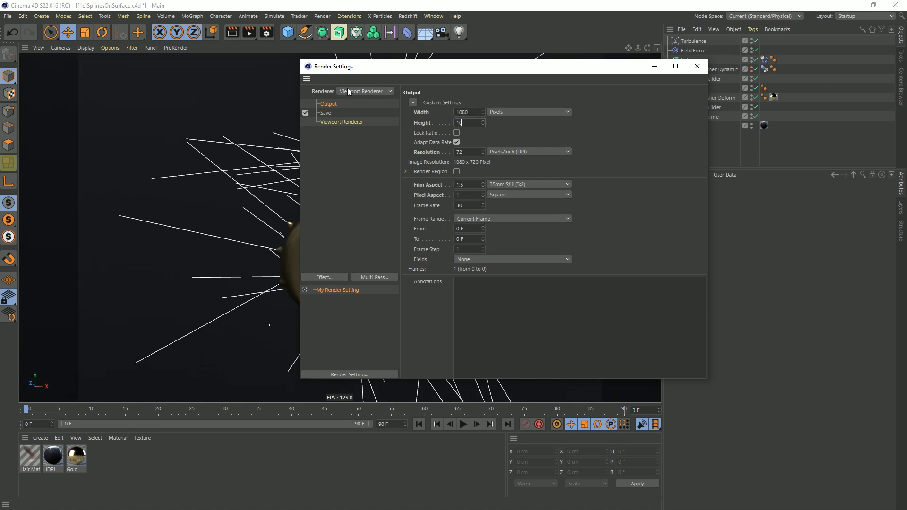
pyautogui.press('Return')
pyautogui.click(456, 132)
pyautogui.click(478, 115)
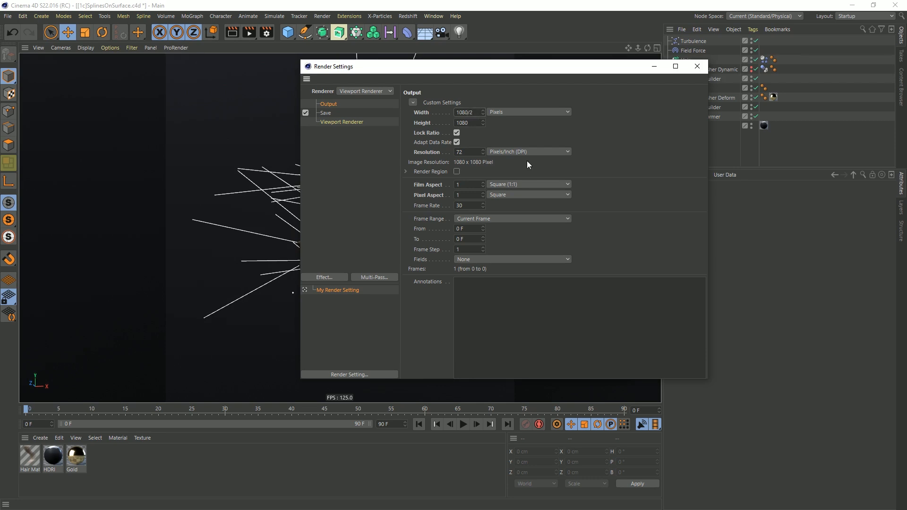
pyautogui.write('/2')
pyautogui.press('Return')
# - Set the render Frame Range to All Frames and disable saving of the output
pyautogui.click(464, 222)
pyautogui.click(479, 253)
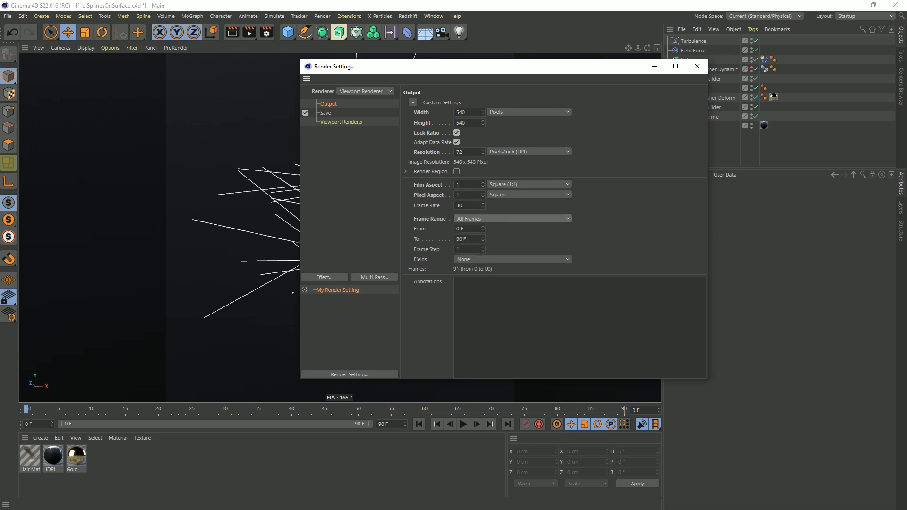
pyautogui.click(308, 113)
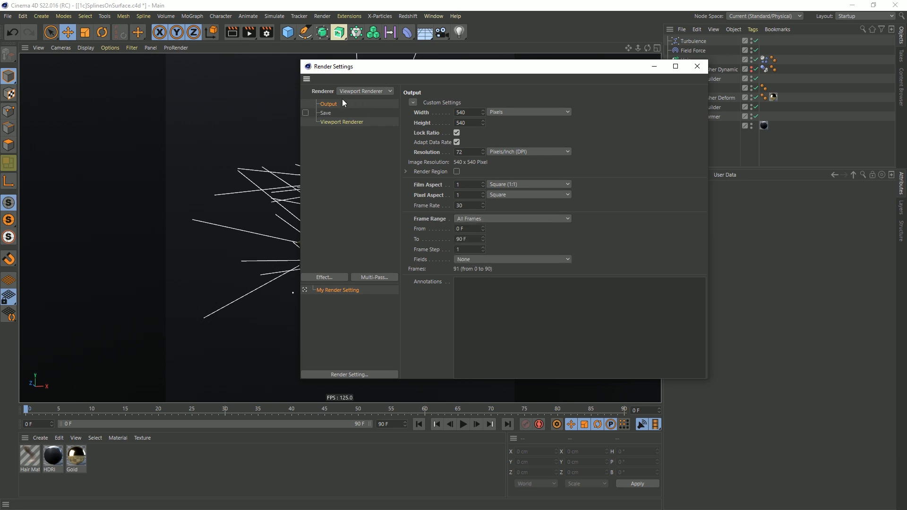
# - Load the numbered custom filter preset for the Viewport Renderer, copy the effects from the viewport and close the render settings
pyautogui.click(338, 124)
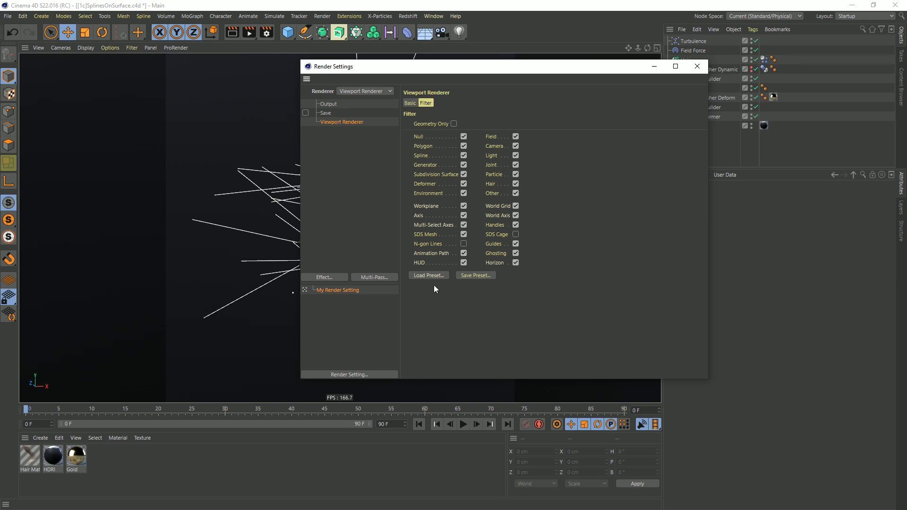
pyautogui.click(442, 277)
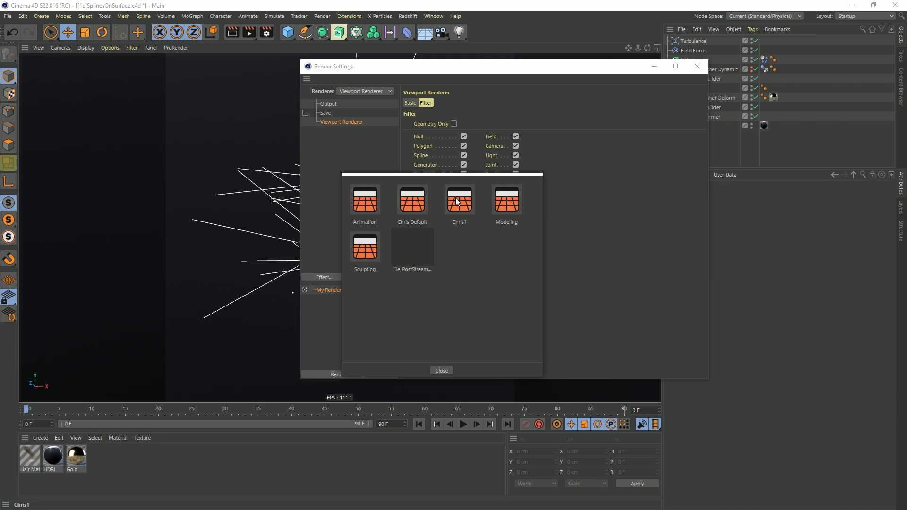
pyautogui.doubleClick(458, 201)
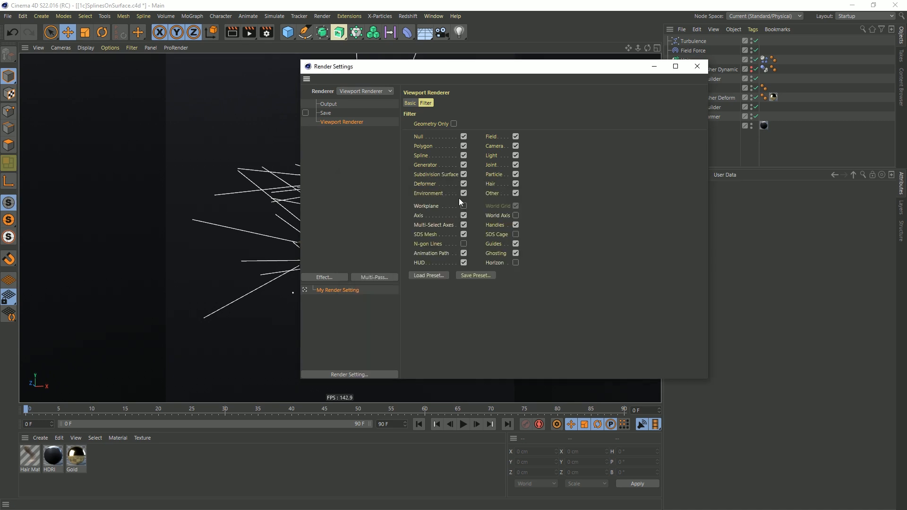
pyautogui.click(414, 105)
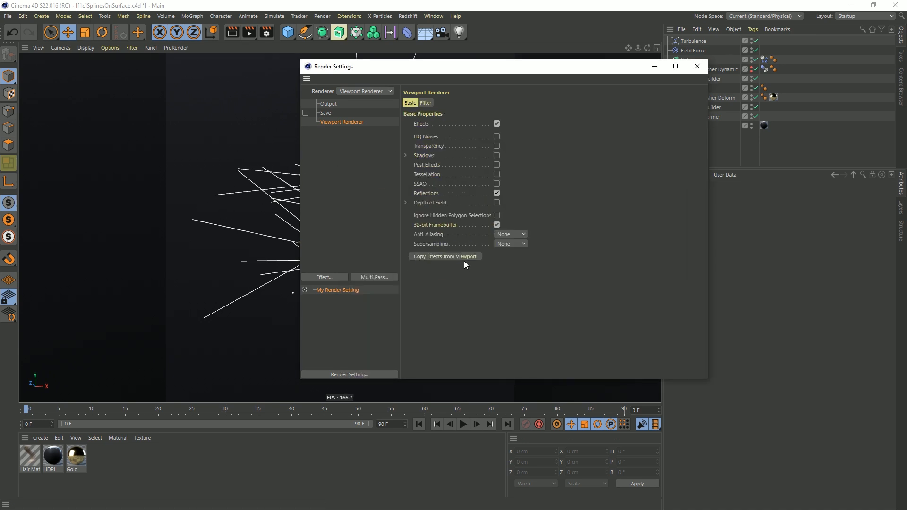
pyautogui.click(438, 257)
pyautogui.click(697, 66)
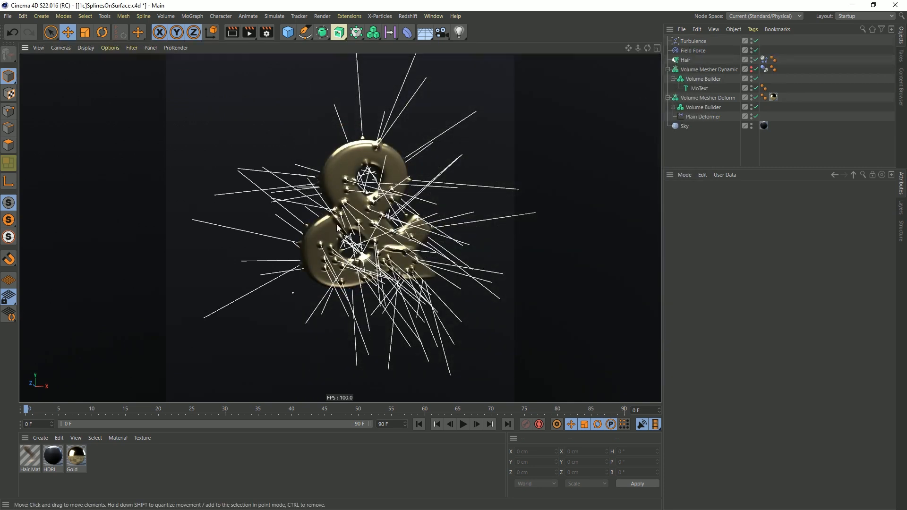
# - Hide the Hair object in both the editor and the renderer so that only the ampersand shows
pyautogui.keyDown('alt'); pyautogui.click(751, 58); pyautogui.keyUp('alt')
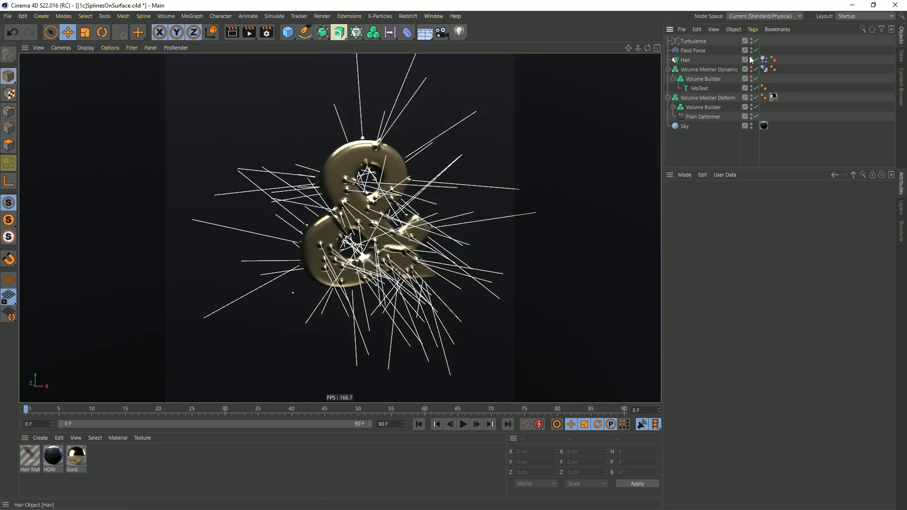
pyautogui.keyDown('alt'); pyautogui.click(752, 58); pyautogui.keyUp('alt')
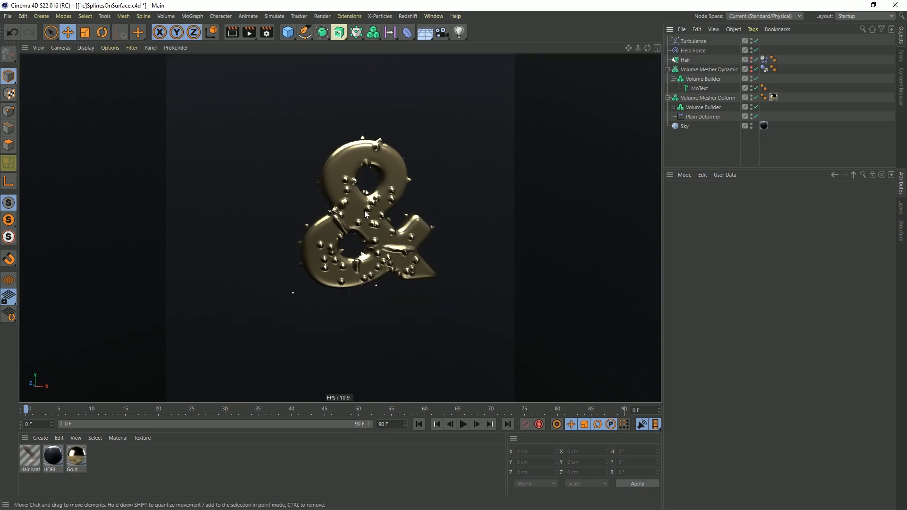
pyautogui.scroll(3, 386, 204)
pyautogui.scroll(3, 366, 218)
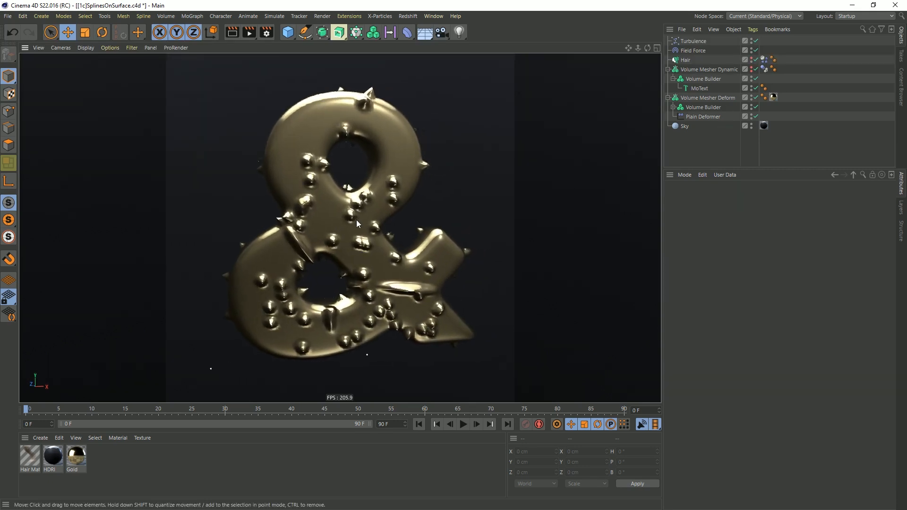
pyautogui.scroll(-3, 355, 222)
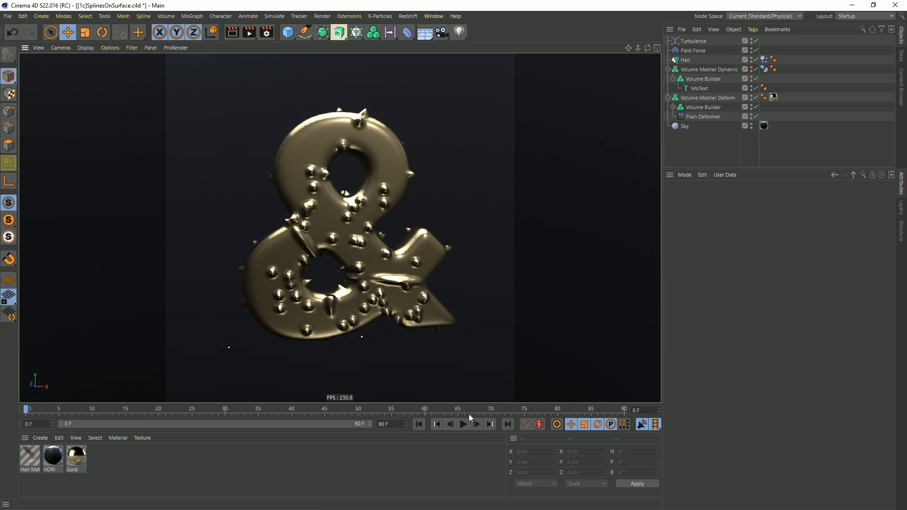
# - Render all frames to the Picture Viewer without saving, and play the rendered animation from its first frame
pyautogui.click(249, 33)
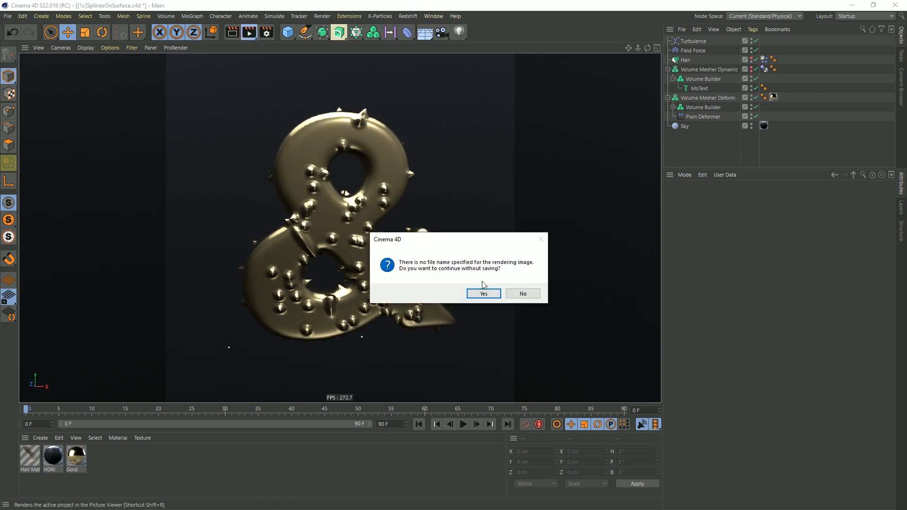
pyautogui.click(484, 294)
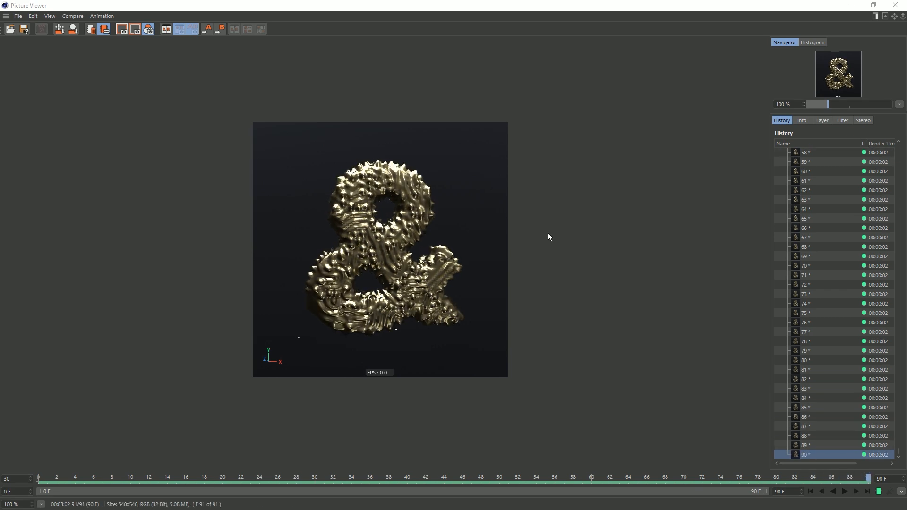
pyautogui.click(811, 492)
pyautogui.click(846, 493)
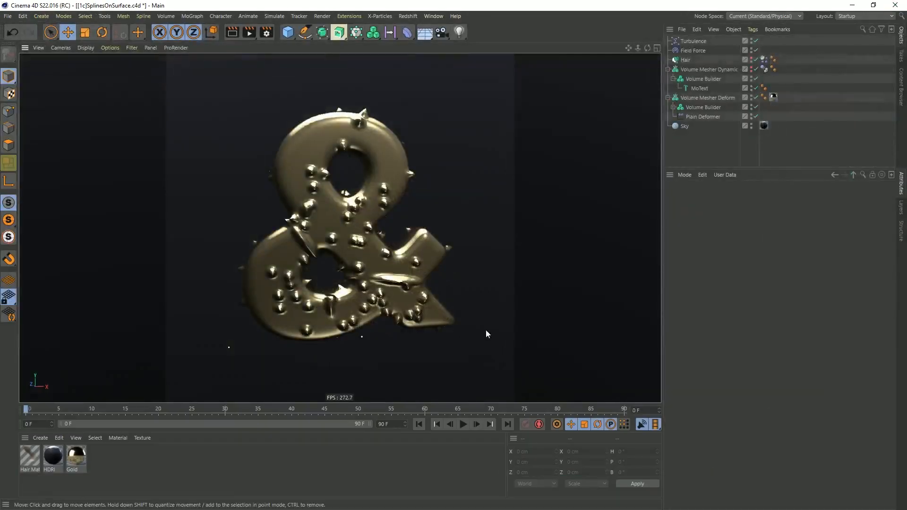
# - Run the simulation to about frame 17, pause it and reduce the Plain Deformer's Z position to 2 cm
pyautogui.click(462, 424)
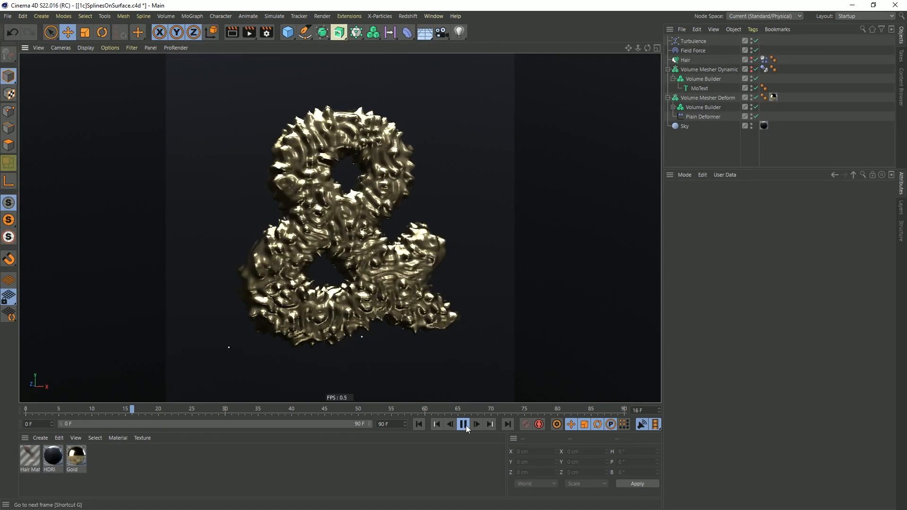
pyautogui.click(466, 426)
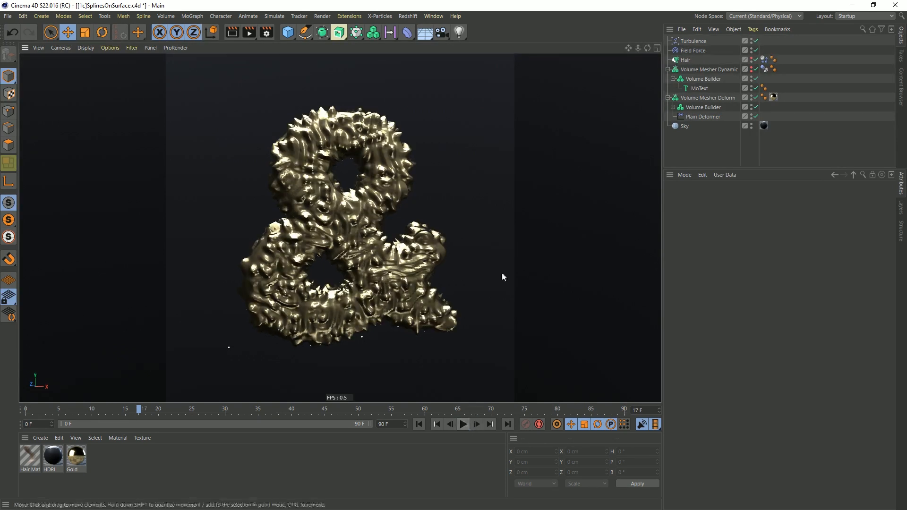
pyautogui.click(704, 118)
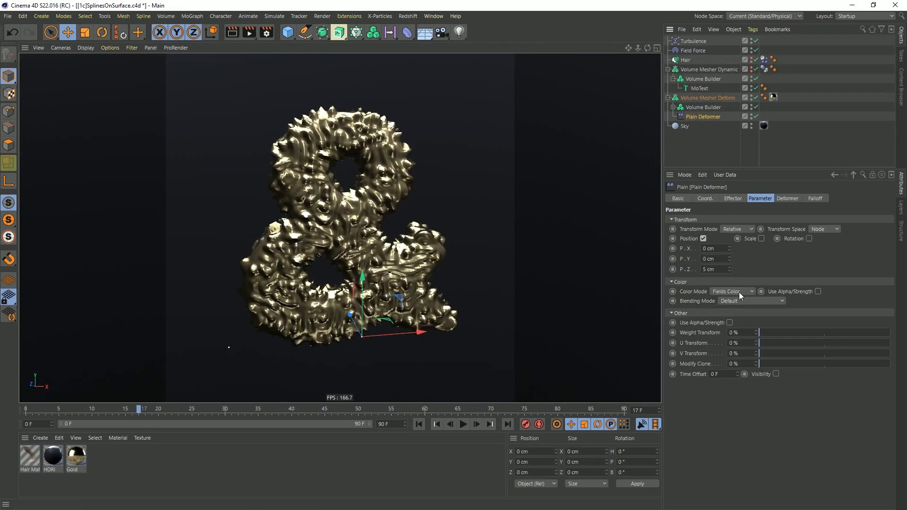
pyautogui.click(714, 269)
pyautogui.write('2')
pyautogui.press('Return')
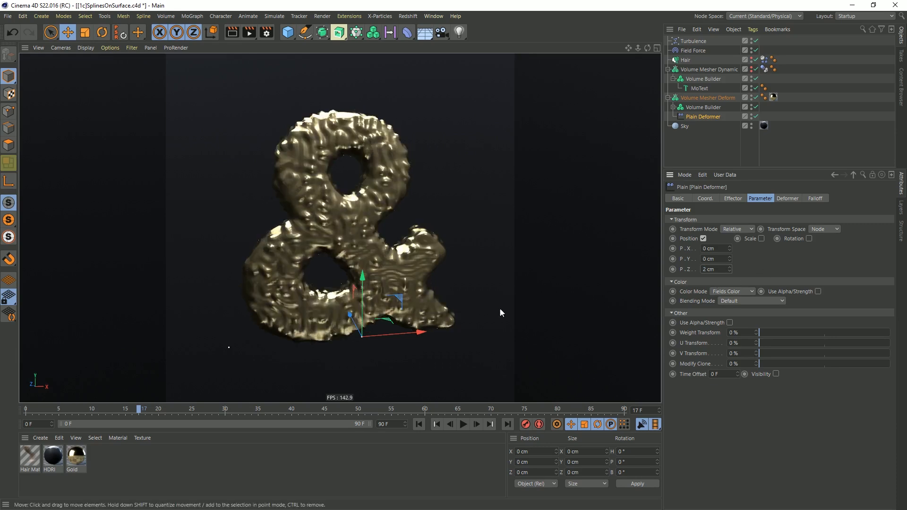
# - Set the Plain Deformer's Z position to 5 cm
pyautogui.click(721, 268)
pyautogui.write('5')
pyautogui.press('Return')
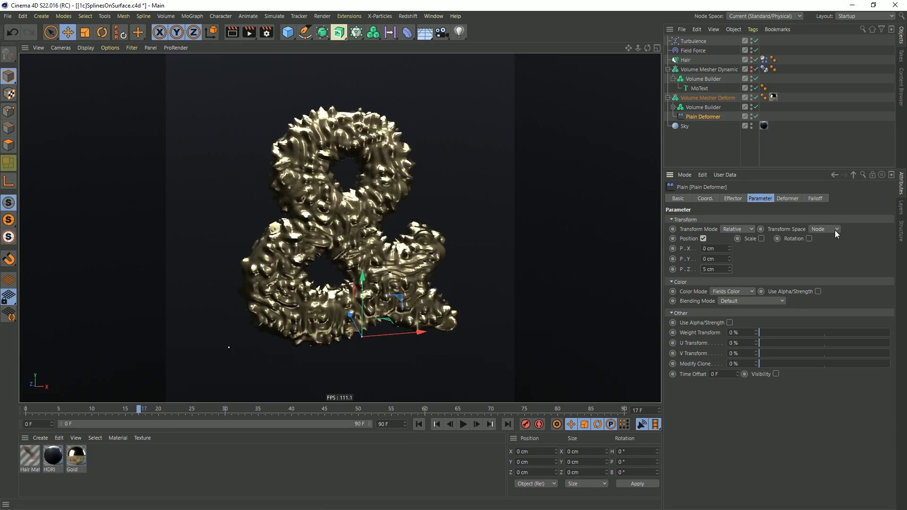
# - Set the radius of the Hair spline field in the Plain Deformer's falloff to 2 cm
pyautogui.click(812, 198)
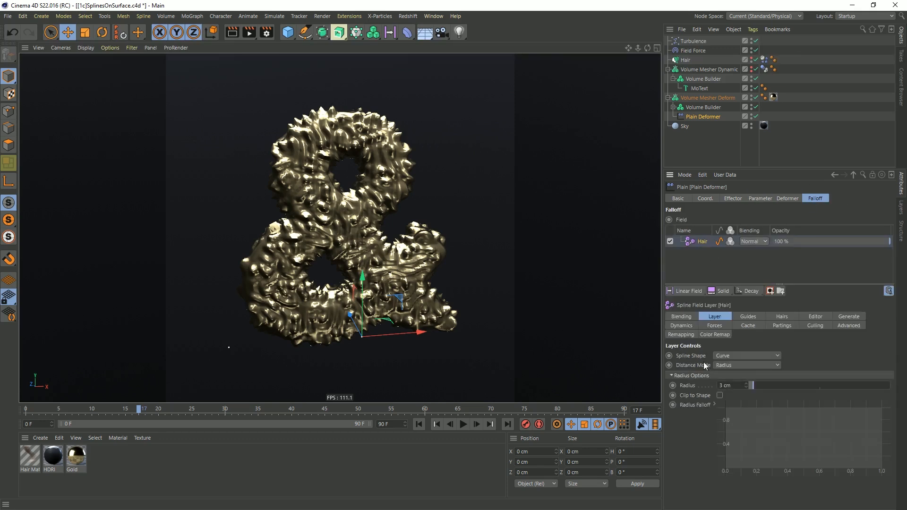
pyautogui.moveTo(739, 388); pyautogui.dragTo(704, 388)
pyautogui.write('2')
pyautogui.press('Return')
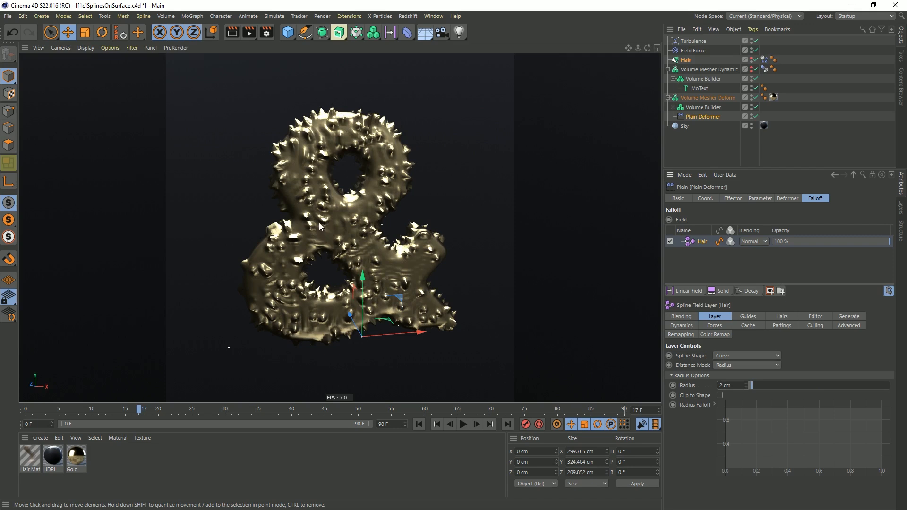
# - Run the simulation to about frame 26, pause it and set the Hair field's radius to 3 cm
pyautogui.click(466, 425)
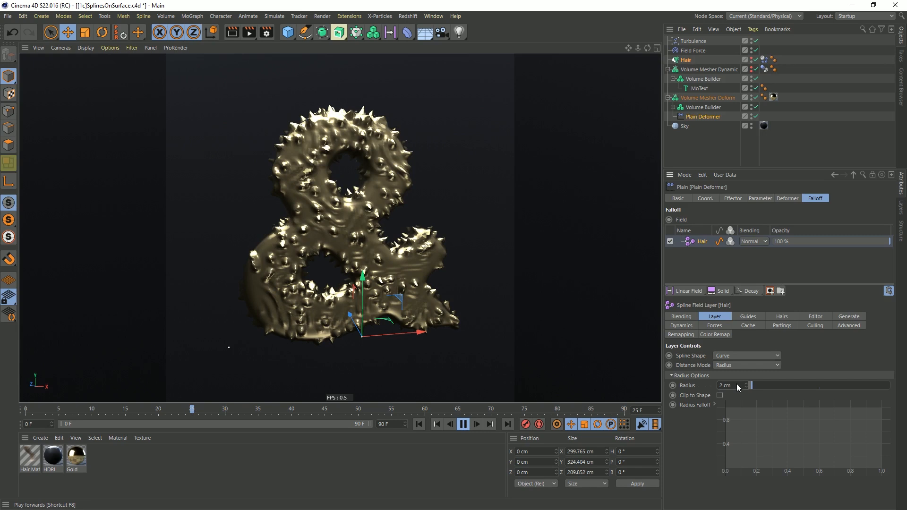
pyautogui.moveTo(736, 385); pyautogui.dragTo(689, 384)
pyautogui.write('3')
pyautogui.press('Return')
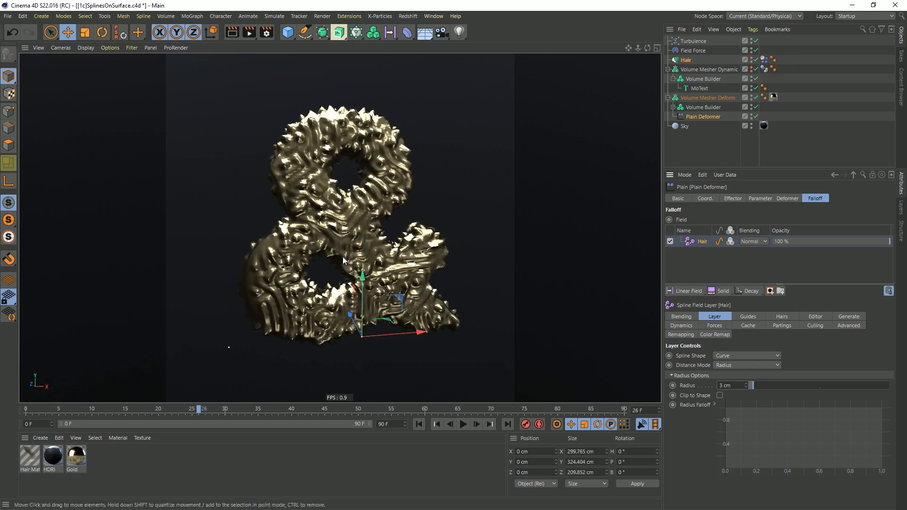
# - Raise the Plain Deformer's Z position to 15 cm for long spikes on the ampersand
pyautogui.click(698, 118)
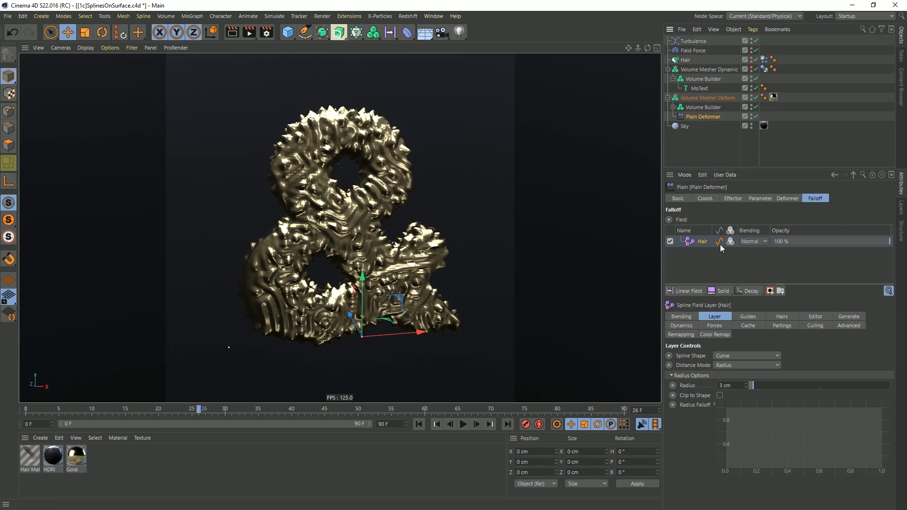
pyautogui.click(733, 199)
pyautogui.click(769, 199)
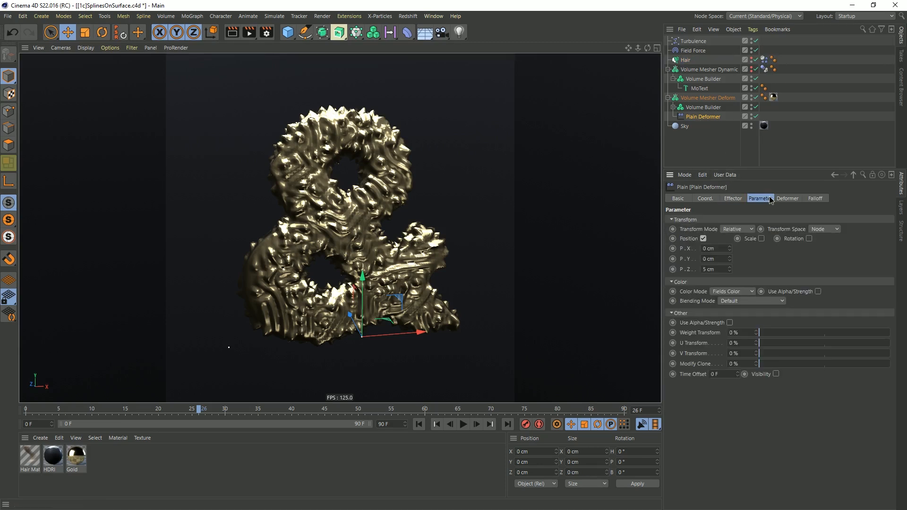
pyautogui.doubleClick(720, 270)
pyautogui.write('15')
pyautogui.press('Return')
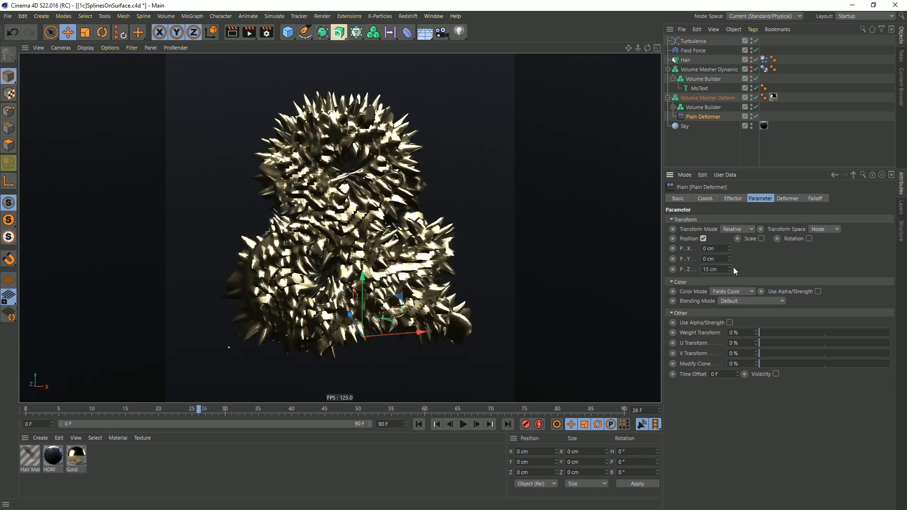
# - Invert the displacement by setting the Plain Deformer's Z position to -5 cm
pyautogui.moveTo(730, 269); pyautogui.dragTo(704, 271)
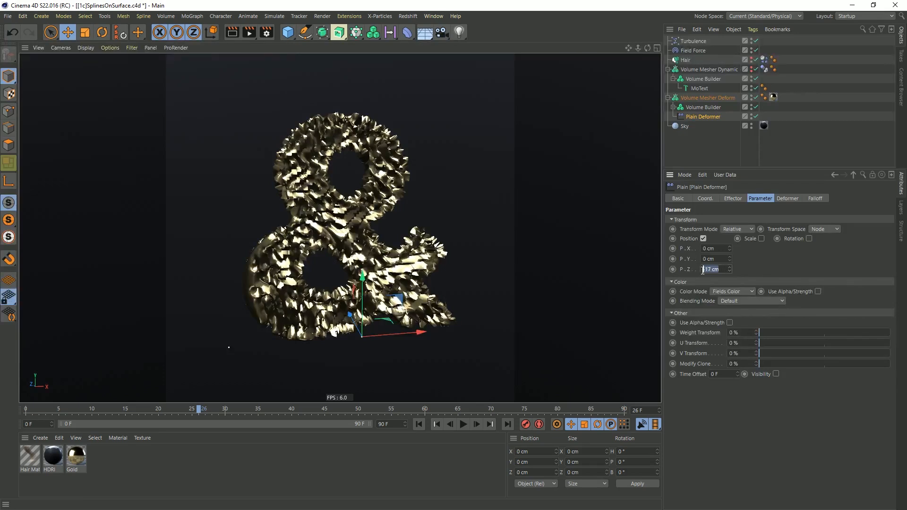
pyautogui.write('-5')
pyautogui.press('Return')
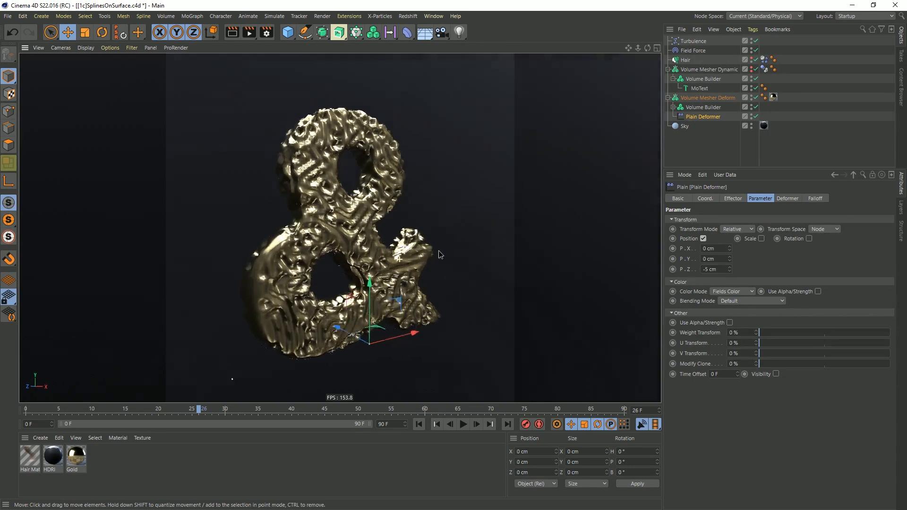
# - Increase the Hair field's falloff radius to 5 cm and inspect the engraved ampersand from several angles
pyautogui.click(816, 198)
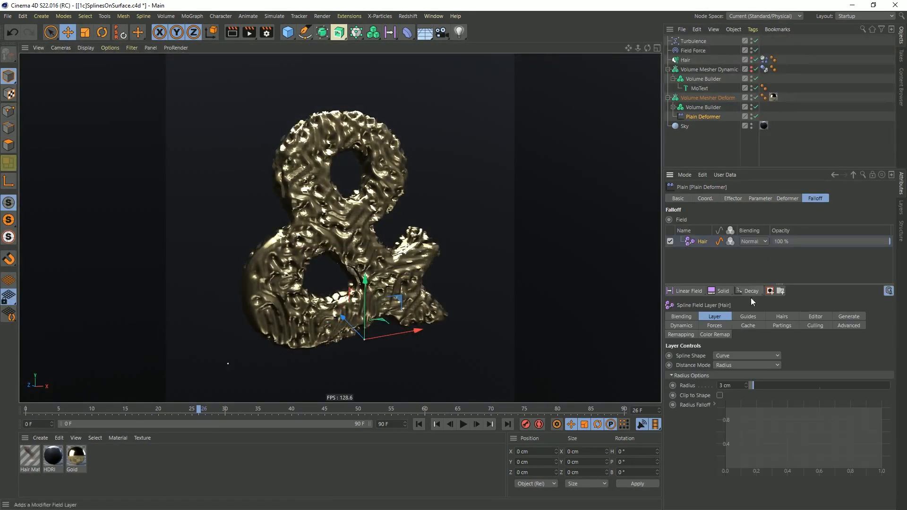
pyautogui.press('Return')
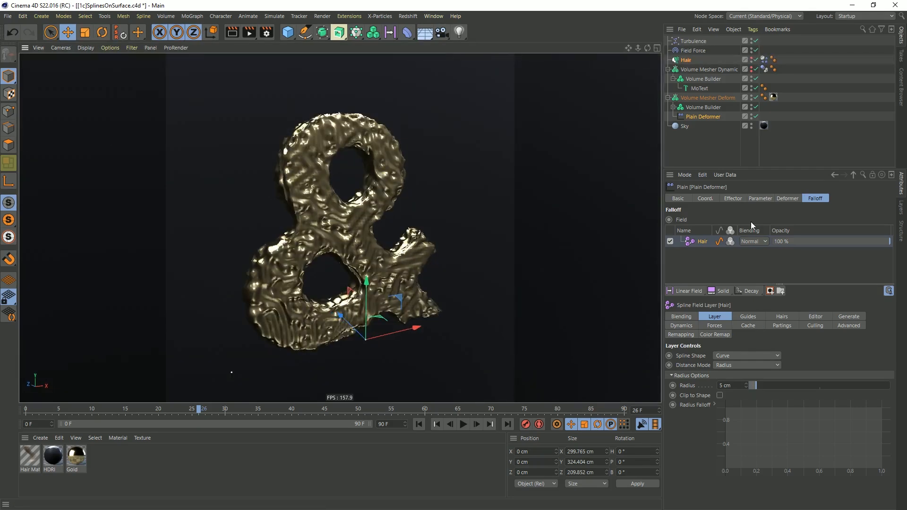
pyautogui.moveTo(327, 181)
pyautogui.keyDown('alt'); pyautogui.mouseDown()
pyautogui.moveTo(430, 214)
pyautogui.moveTo(486, 203)
pyautogui.moveTo(67, 190)
pyautogui.moveTo(358, 227)
pyautogui.mouseUp(); pyautogui.keyUp('alt')
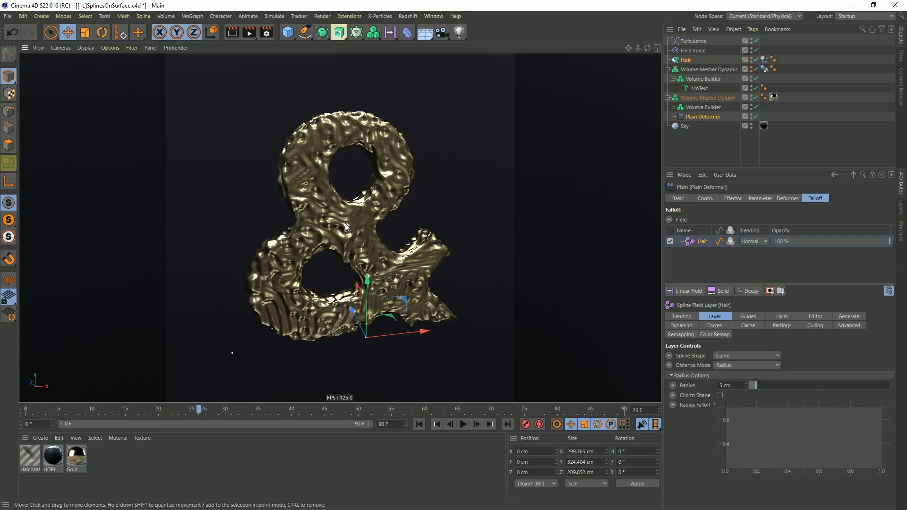
pyautogui.keyDown('alt'); pyautogui.moveTo(334, 180); pyautogui.dragTo(362, 201); pyautogui.keyUp('alt')
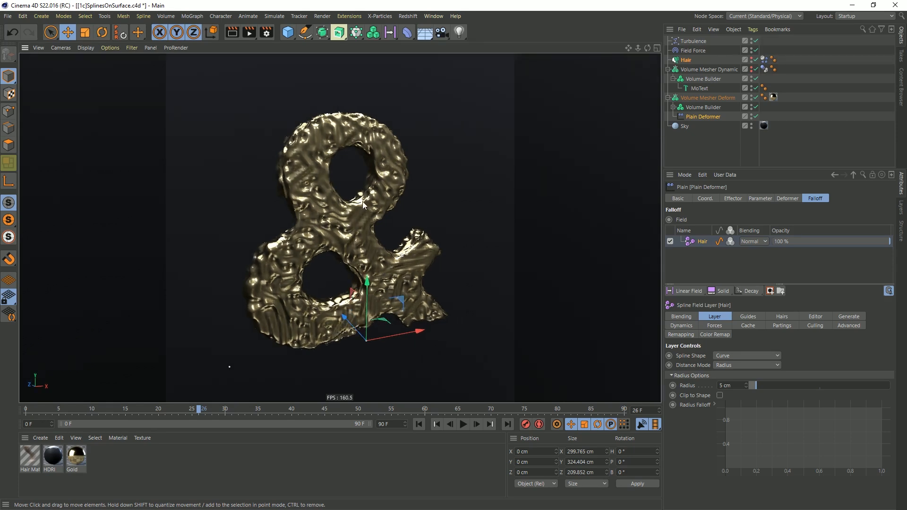